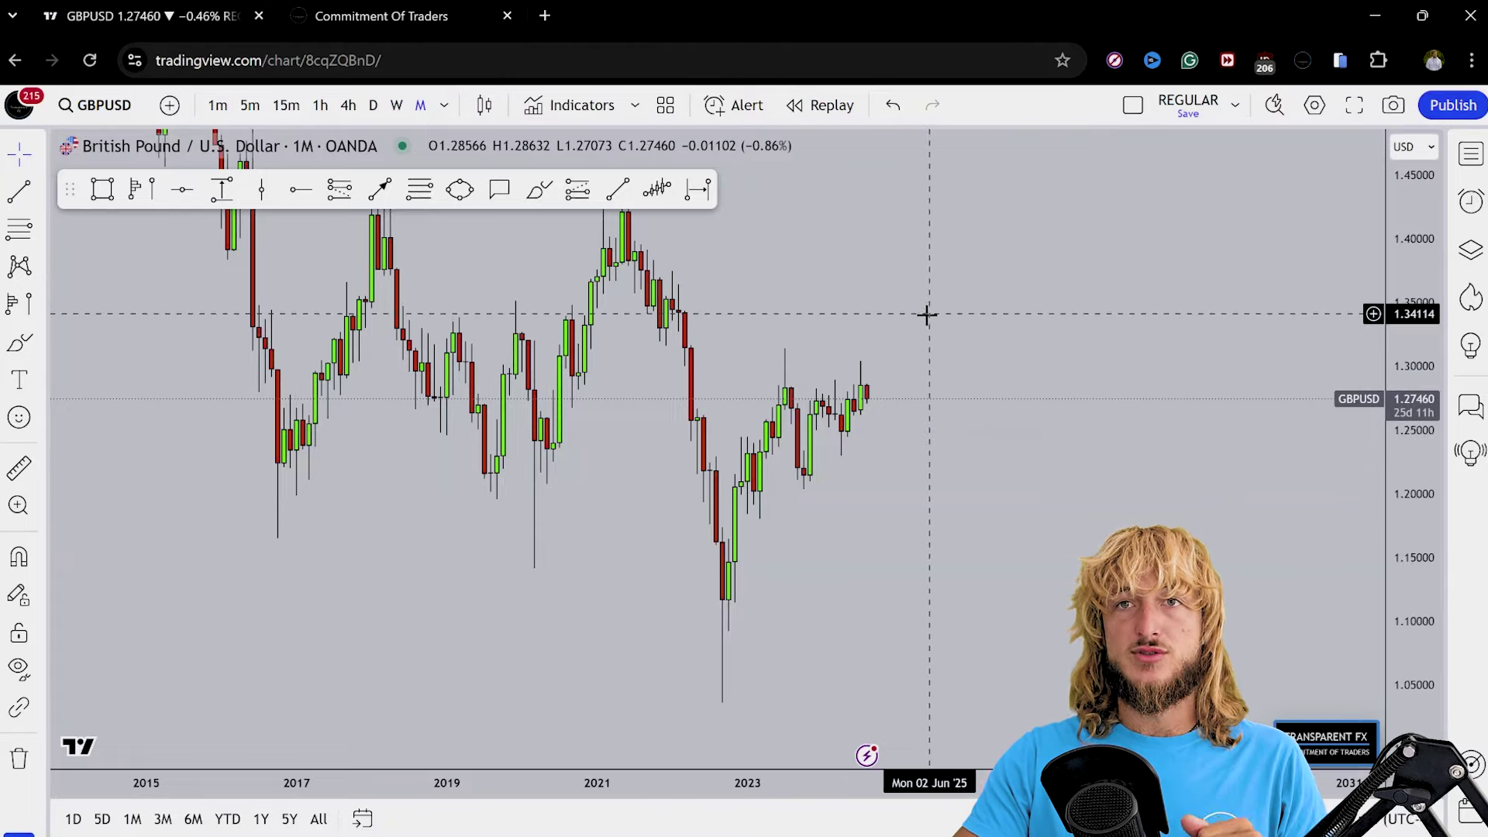
Step: Bring up the Commitment Of Traders page and highlight its subtitle while reading the British Pound table
left_click(432, 13)
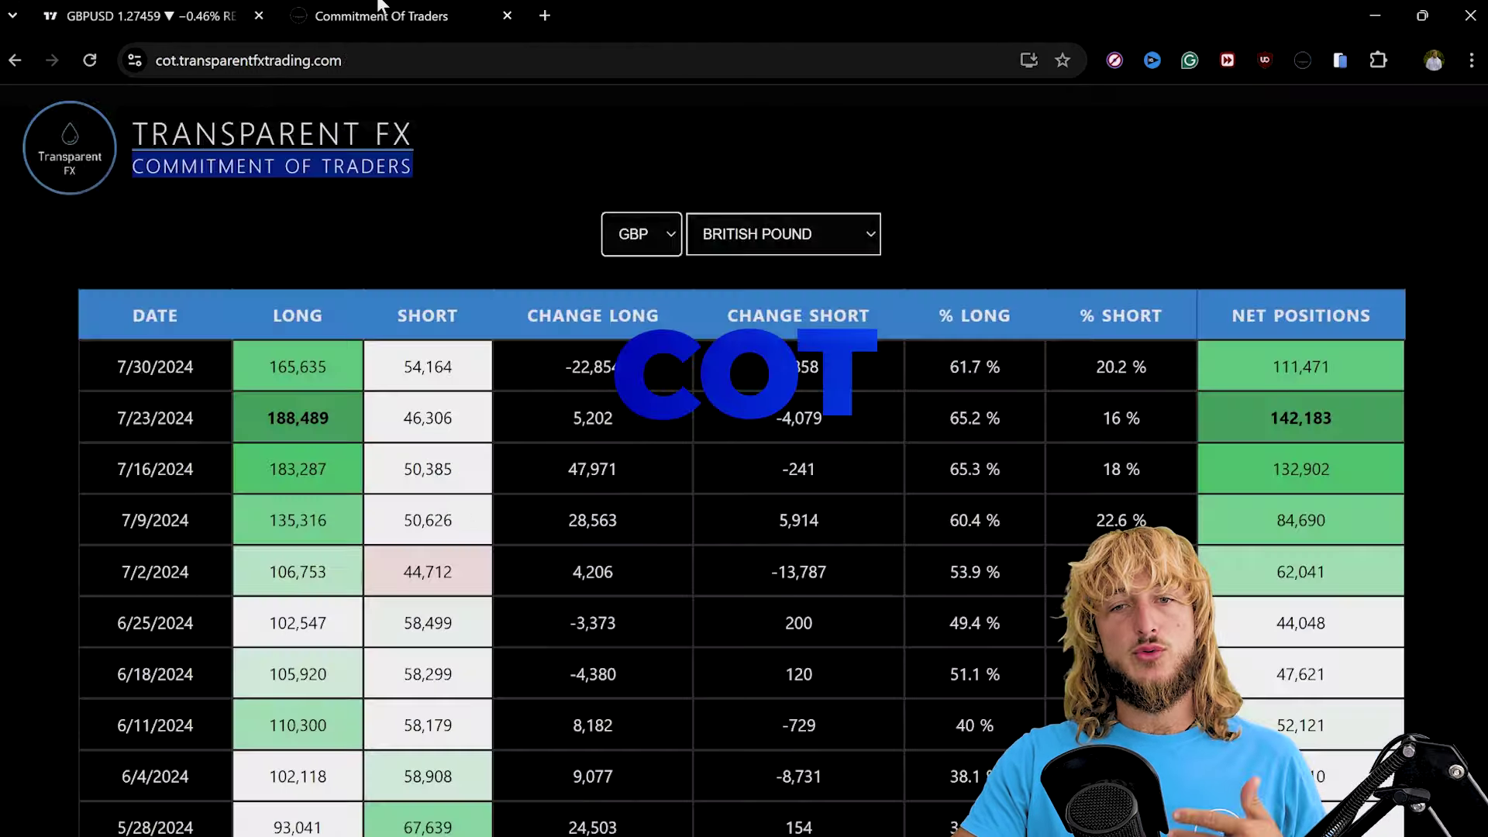
left_click(463, 193)
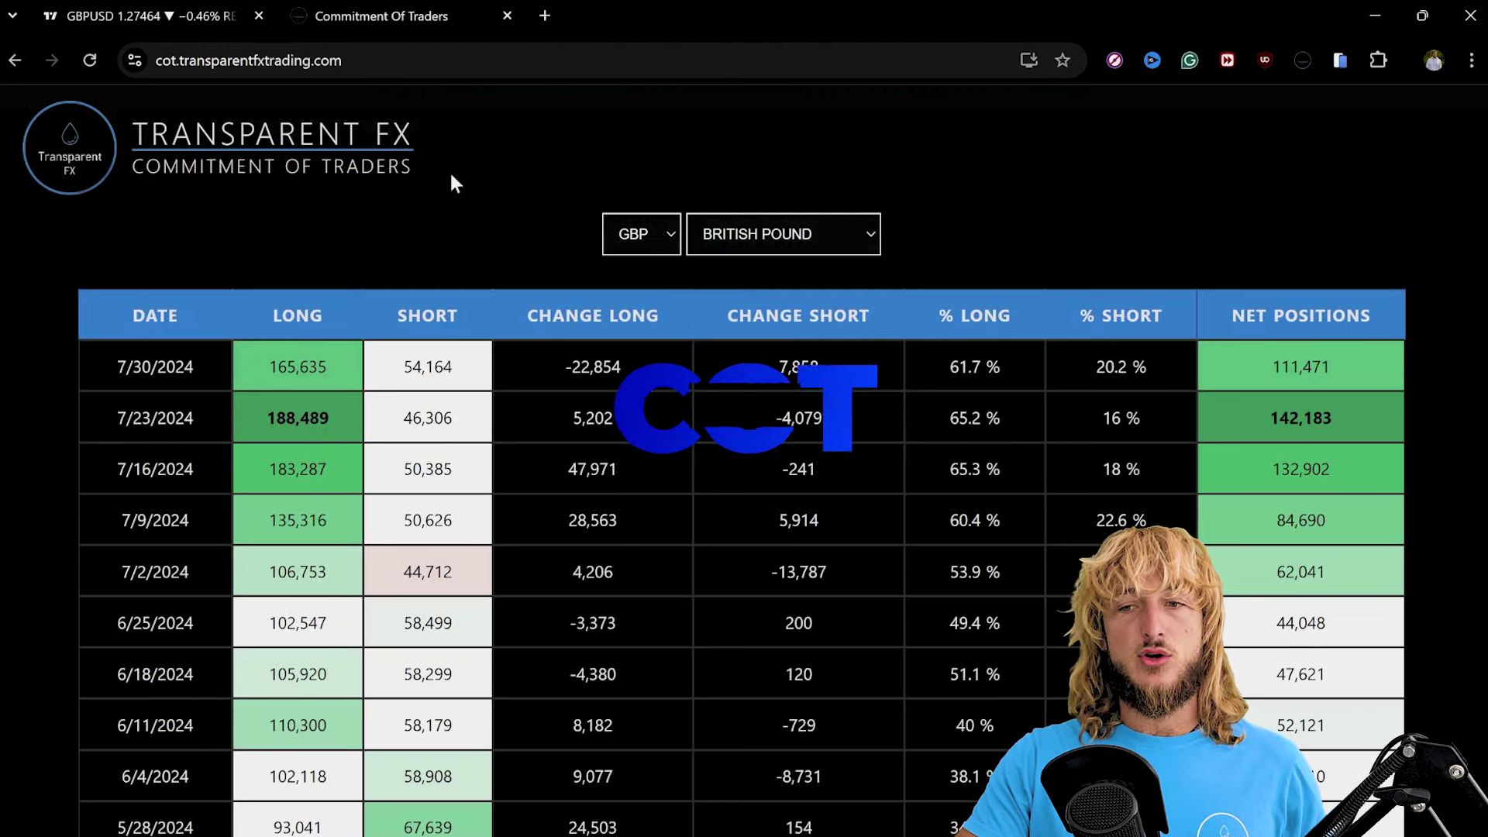
left_click_drag(417, 165, 171, 165)
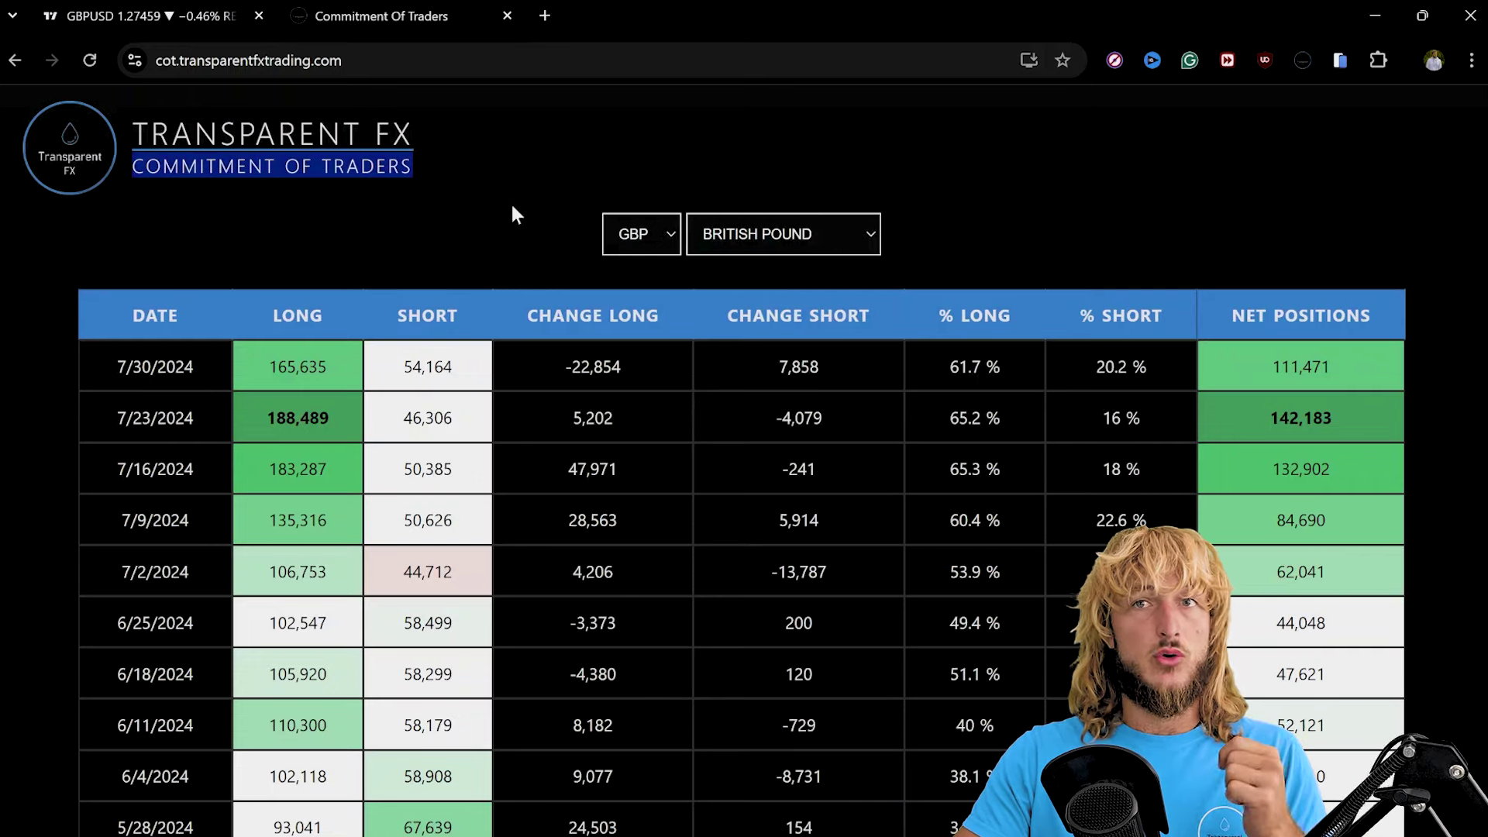
left_click(512, 207)
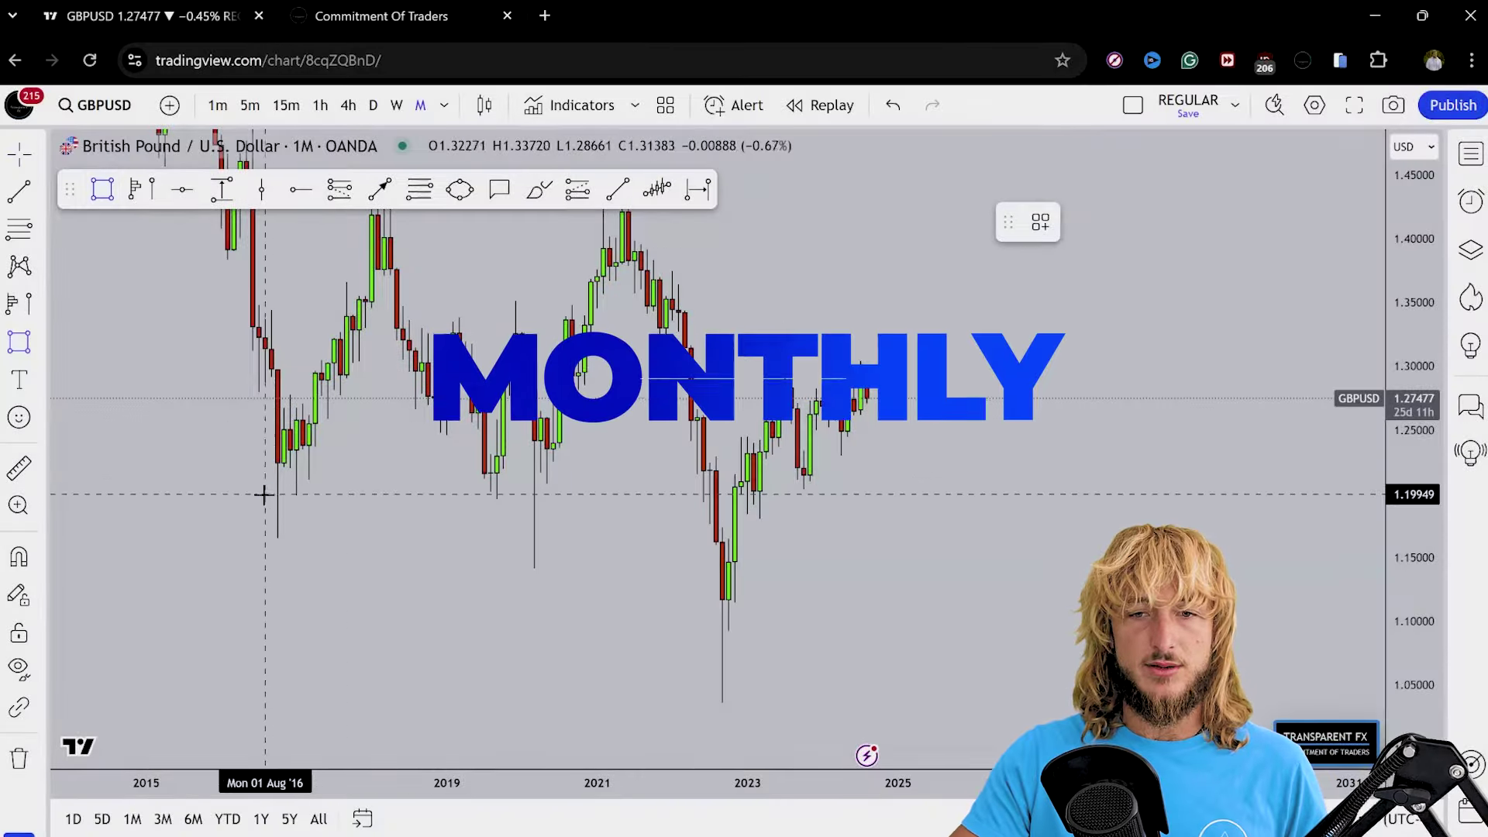
Step: Box the 1.20–1.24 monthly lows with a blue rectangle zone and center it
left_click(263, 494)
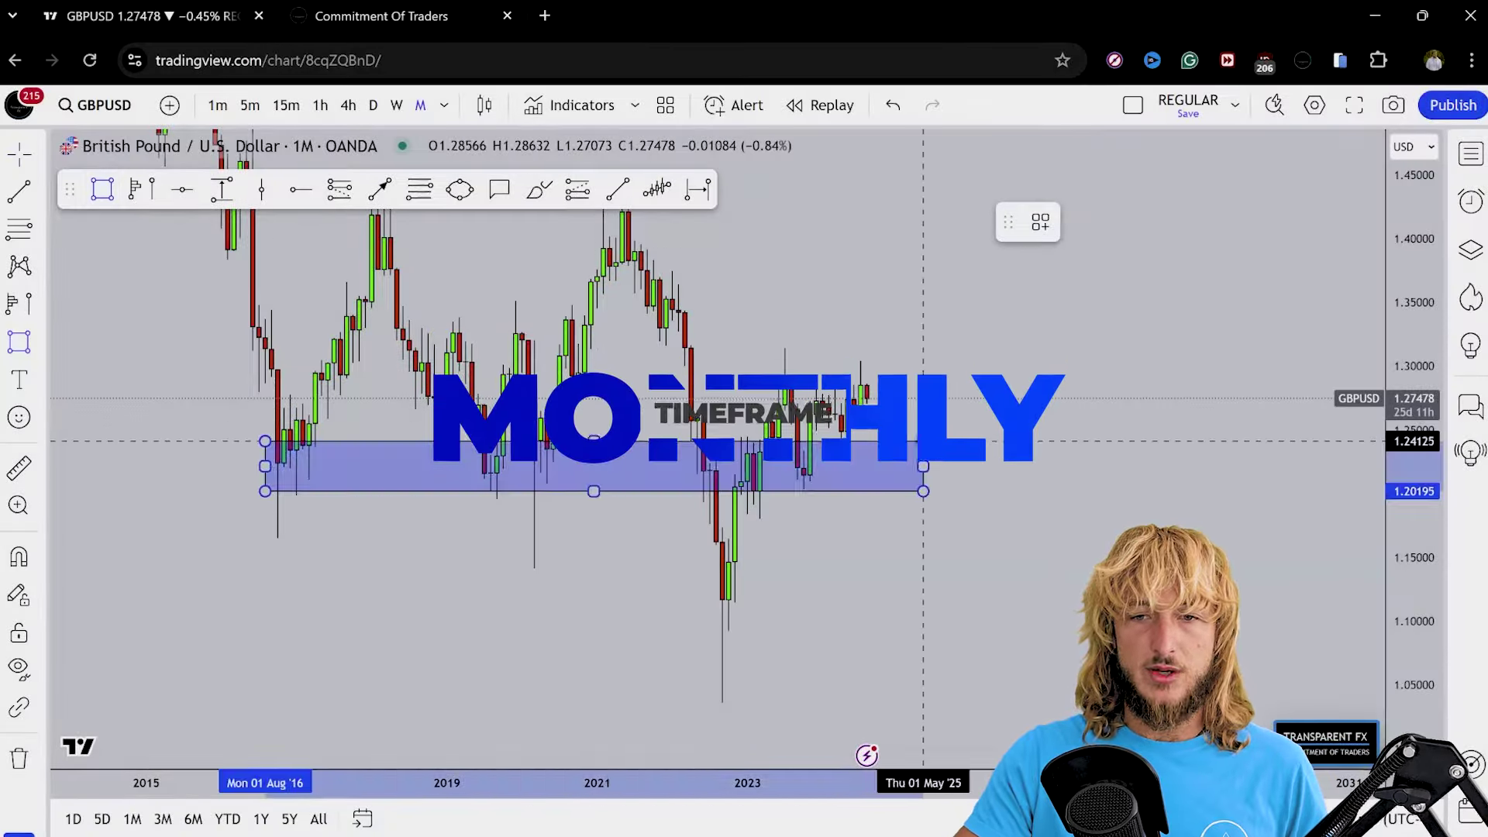
left_click(948, 448)
left_click_drag(996, 595, 1057, 619)
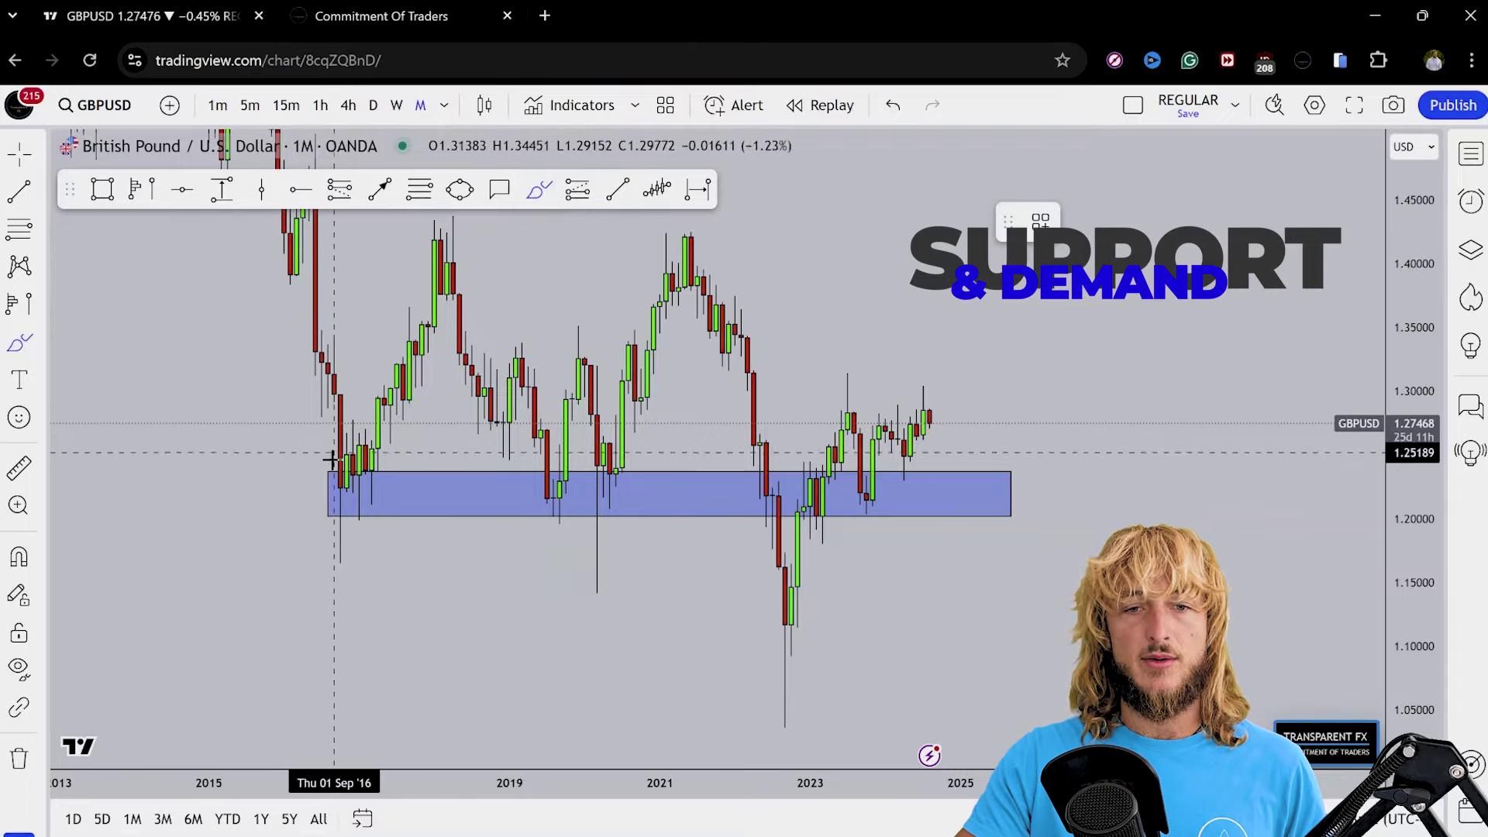
Step: Brush circles and rally curves on each zone bounce, then undo all the strokes
mouse_move(372, 490)
left_mouse_down()
mouse_move(352, 500)
mouse_move(370, 491)
mouse_move(439, 314)
left_mouse_up()
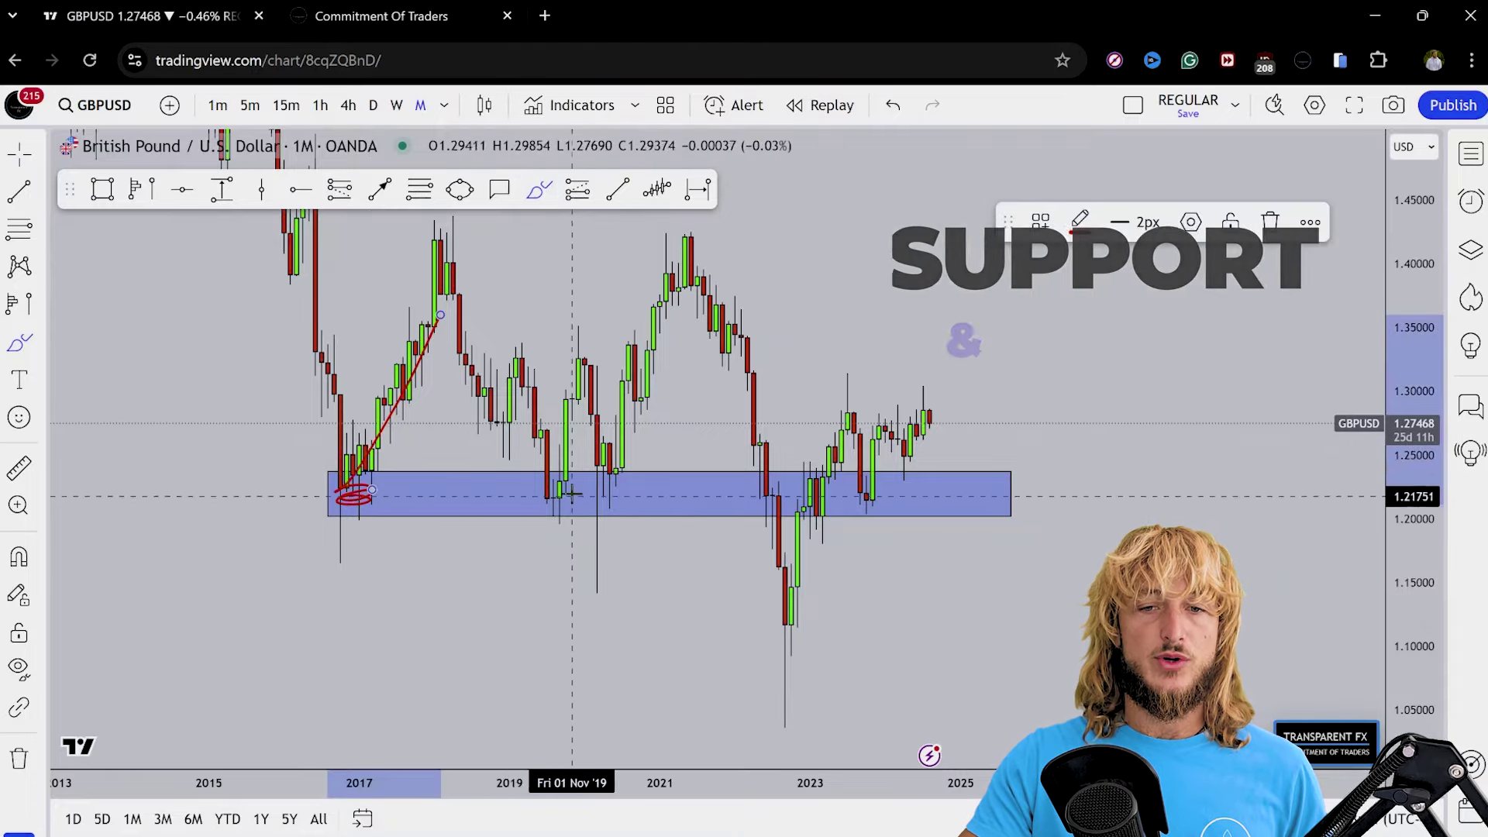
left_click_drag(570, 487, 610, 306)
mouse_move(624, 487)
left_mouse_down()
mouse_move(578, 489)
mouse_move(617, 479)
mouse_move(653, 259)
left_mouse_up()
mouse_move(827, 508)
left_mouse_down()
mouse_move(816, 500)
mouse_move(861, 380)
left_mouse_up()
mouse_move(848, 478)
left_mouse_down()
mouse_move(870, 475)
mouse_move(883, 422)
left_mouse_up()
mouse_move(913, 474)
left_mouse_down()
mouse_move(899, 500)
mouse_move(885, 475)
mouse_move(930, 435)
mouse_move(967, 269)
left_mouse_up()
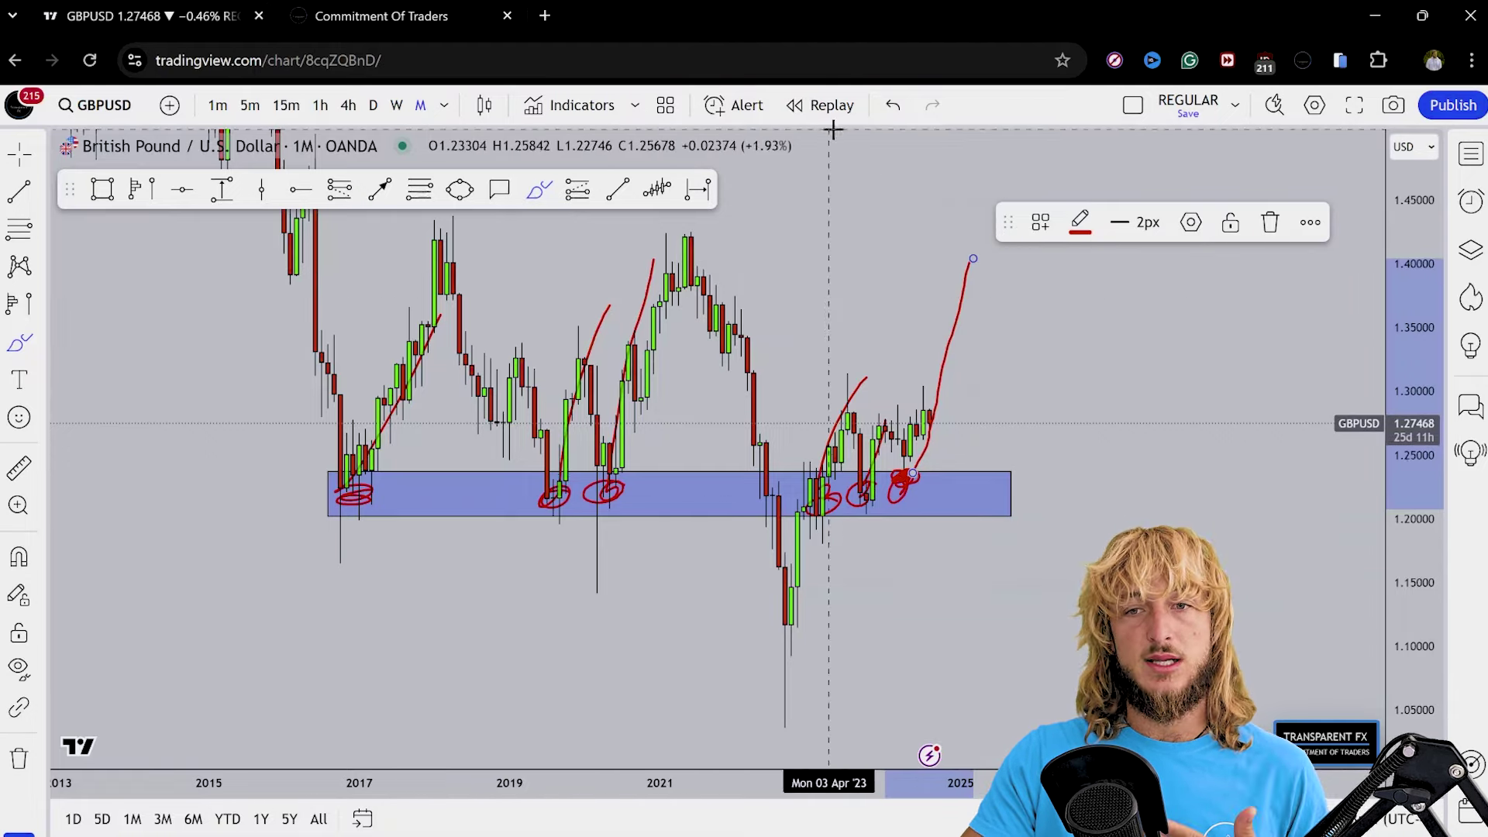
left_click(892, 106)
left_click(893, 105)
left_click(893, 106)
left_click(888, 111)
left_click(887, 111)
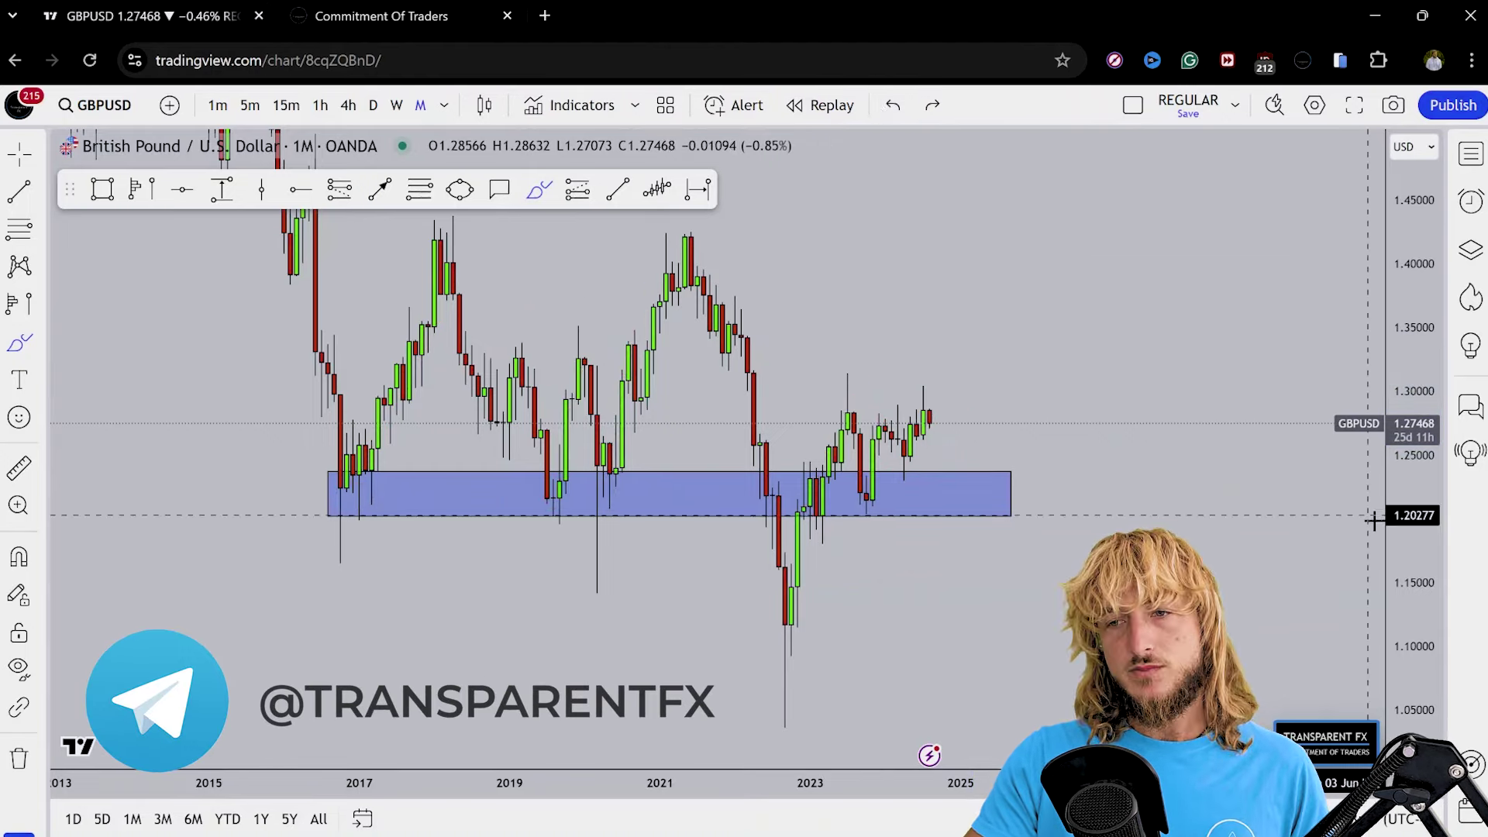
Step: Zoom into the most recent years and discard a stray brush loop near the zone
left_click_drag(1269, 403, 582, 760)
left_click(685, 723)
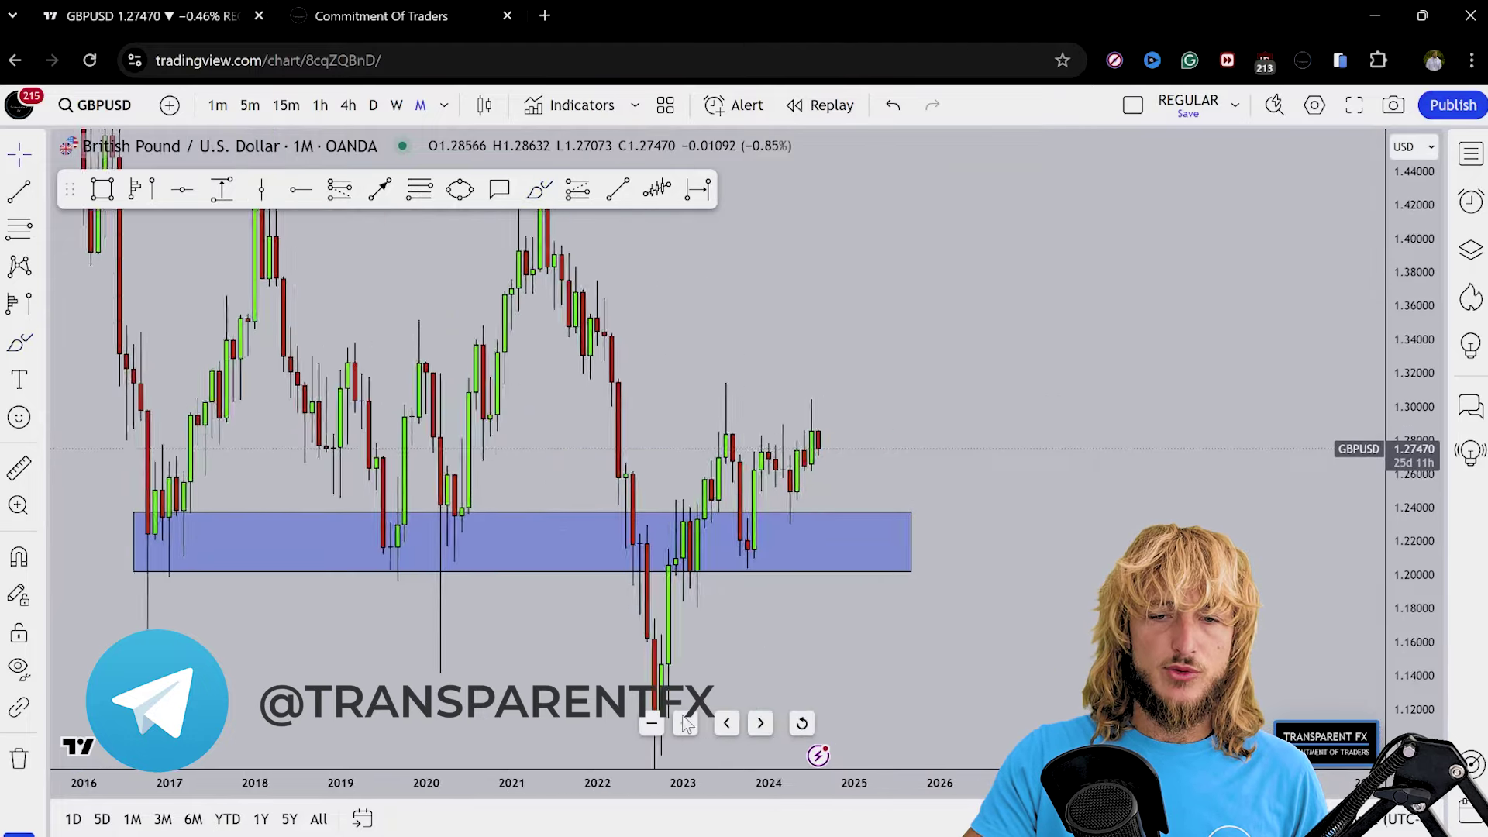
scroll(764, 632, "up", 2)
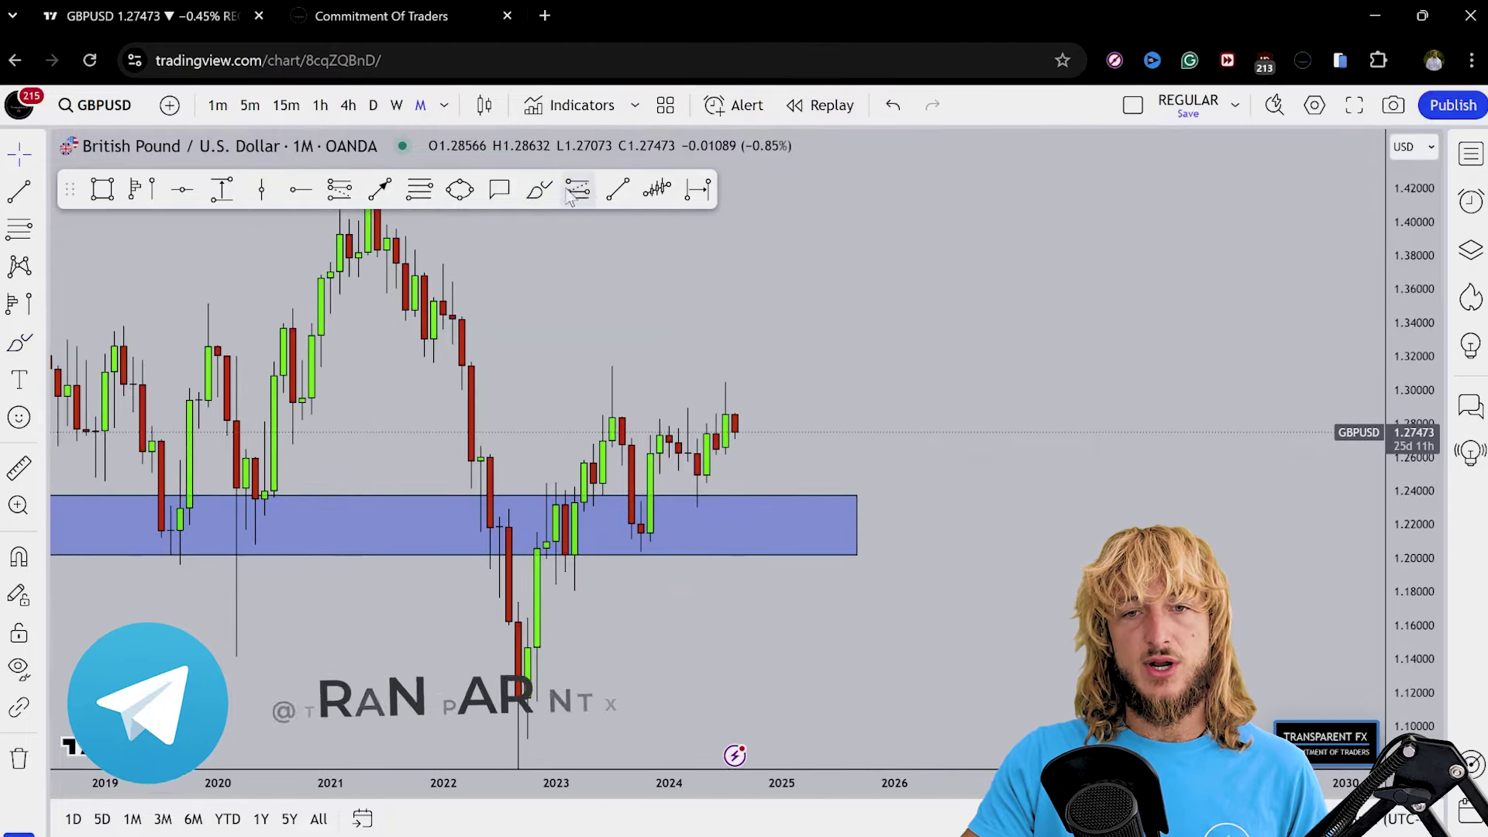
left_click(538, 189)
mouse_move(778, 389)
left_mouse_down()
mouse_move(621, 389)
mouse_move(605, 575)
mouse_move(810, 400)
left_mouse_up()
left_click(1269, 225)
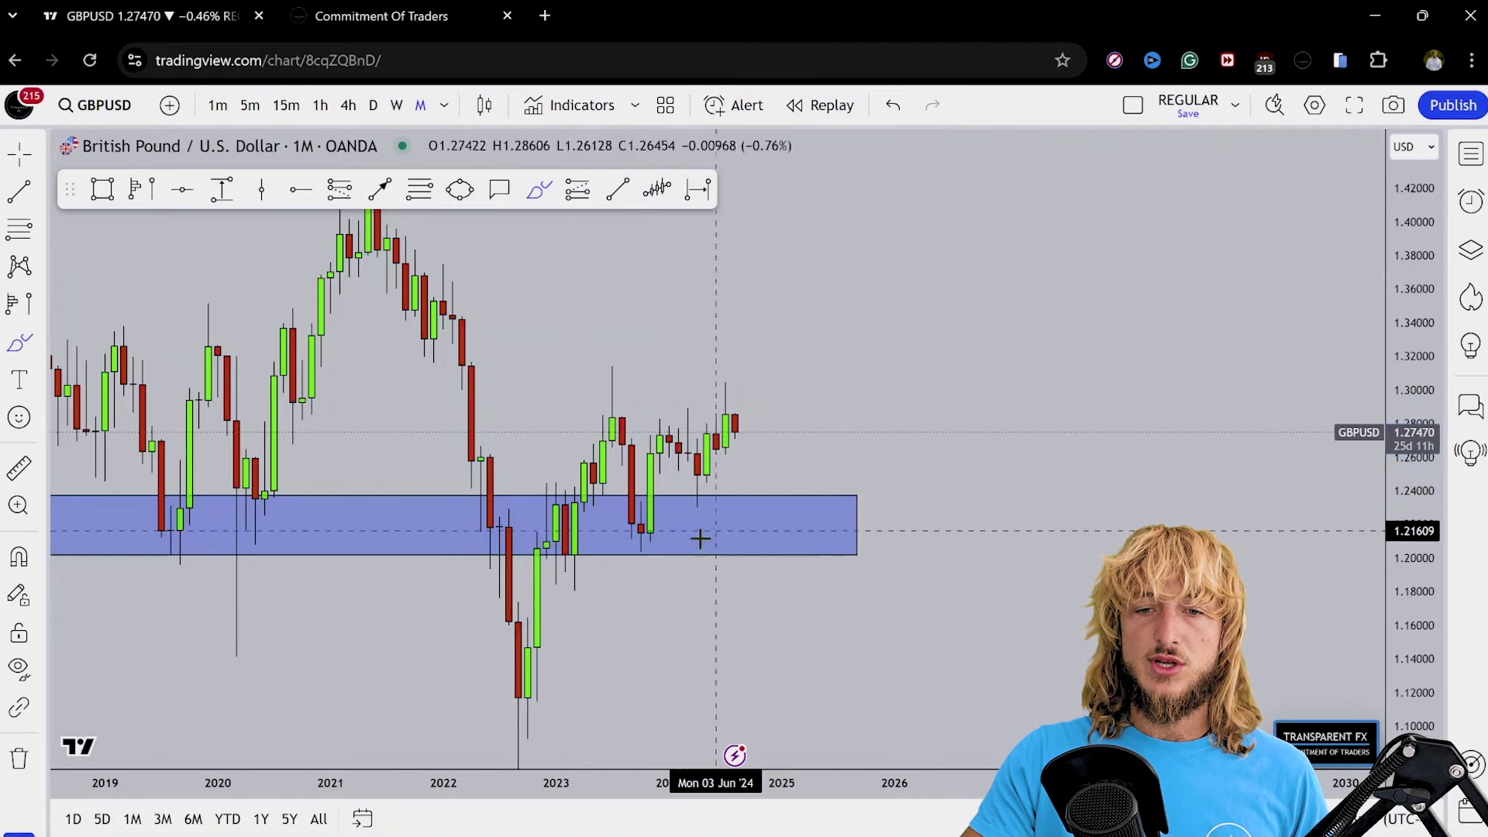
Step: Circle the recent zone touches, undo the projected uptrend to 1.42, and switch to weekly candles
left_click(642, 544)
left_click_drag(694, 496, 695, 497)
mouse_move(732, 439)
left_mouse_down()
mouse_move(726, 453)
mouse_move(651, 424)
mouse_move(761, 365)
mouse_move(863, 180)
left_mouse_up()
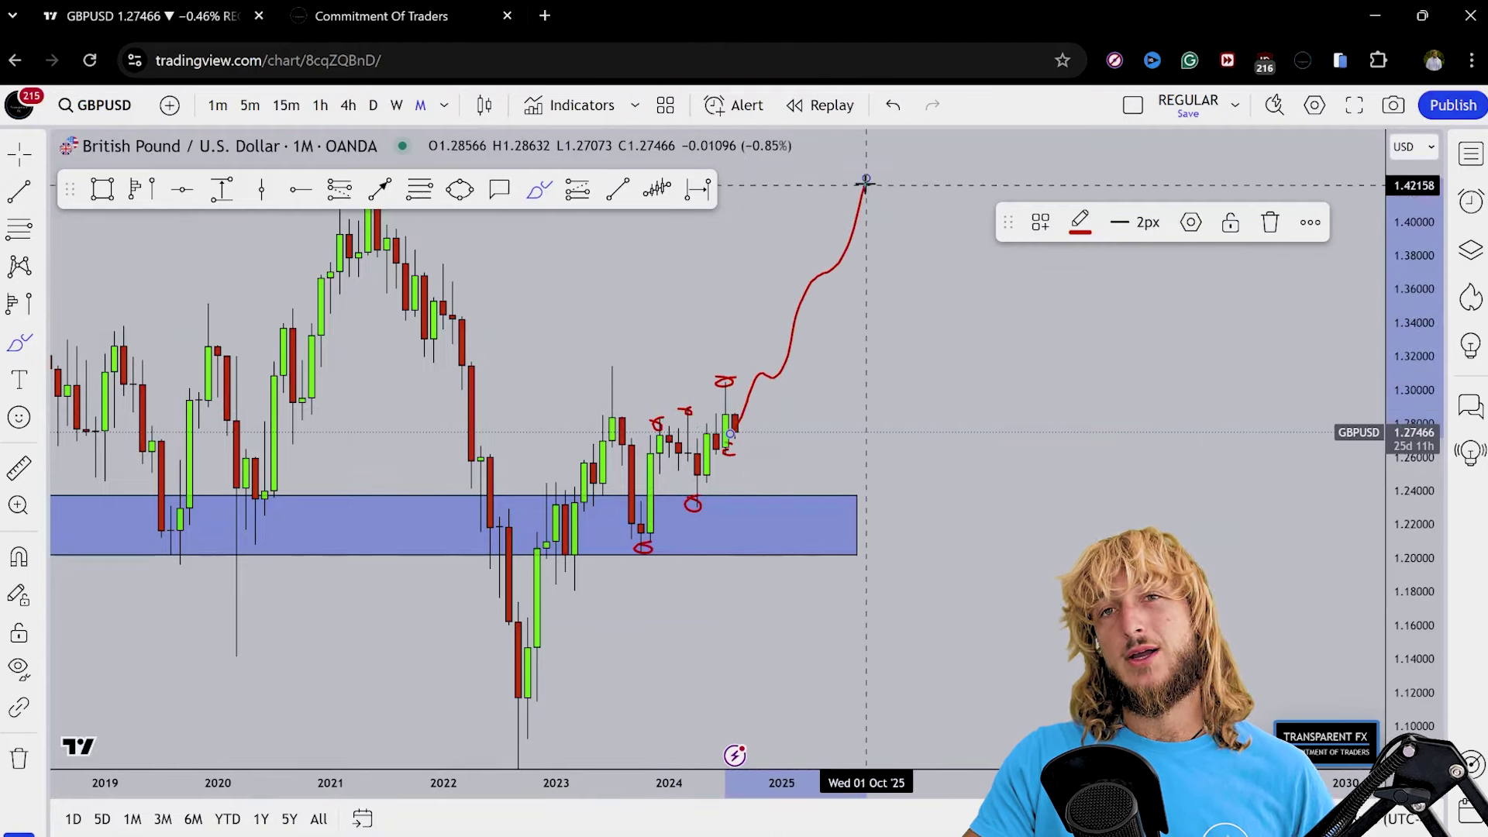
left_click(896, 108)
left_click(896, 108)
left_click(895, 108)
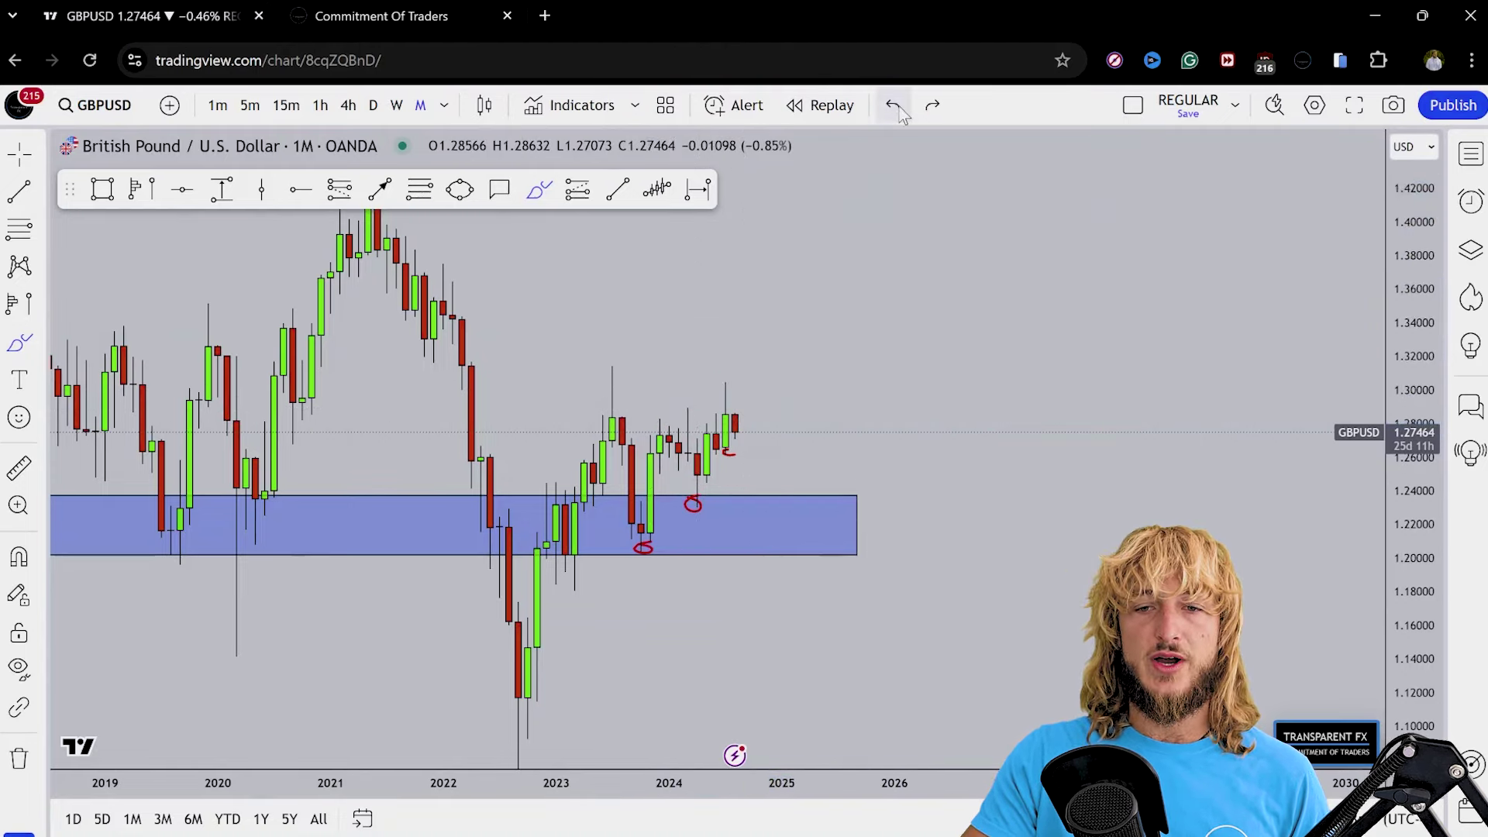
left_click(396, 107)
Step: Delete the zone rectangle from the Object Tree drawings list
left_click(1471, 250)
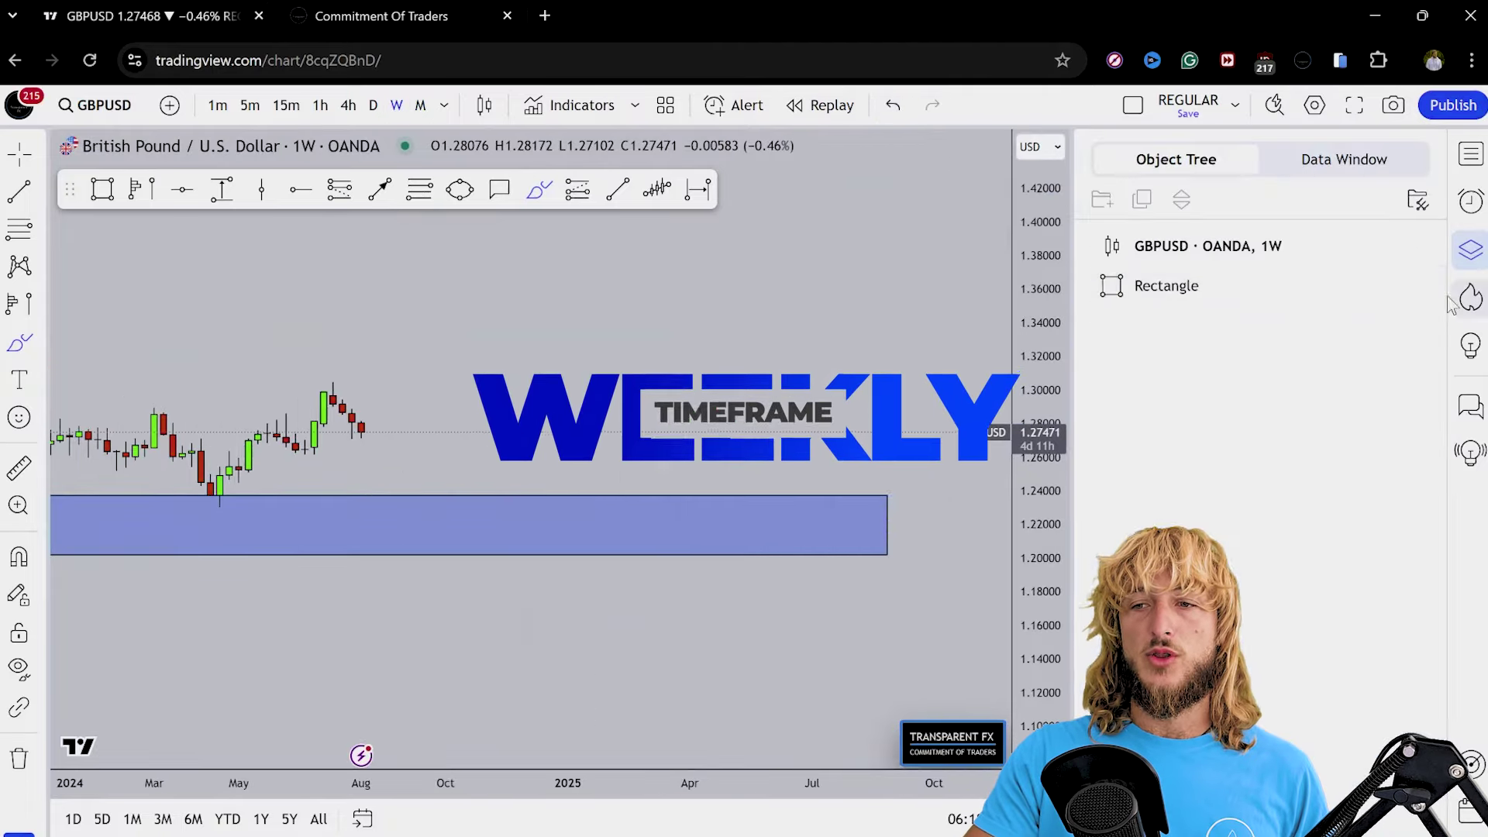
left_click(1162, 289)
left_click(1428, 289)
left_click(1470, 249)
Step: Enlarge the candles, trace the recent impulses and pullbacks in red, then delete the sketch
left_click_drag(1434, 729, 1020, 469)
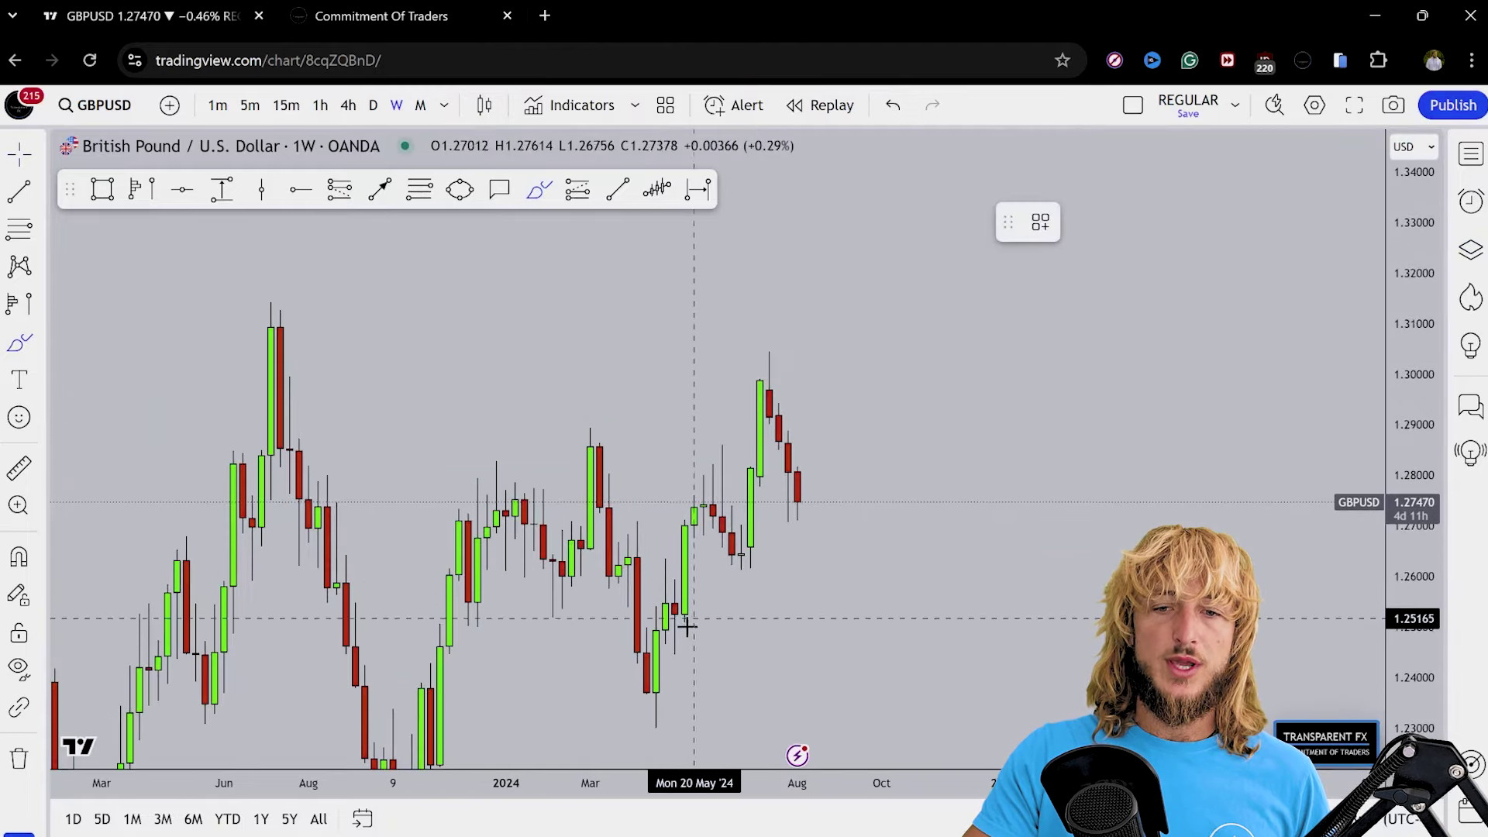
mouse_move(648, 700)
left_mouse_down()
mouse_move(657, 551)
mouse_move(683, 640)
mouse_move(713, 449)
mouse_move(745, 554)
mouse_move(777, 366)
mouse_move(798, 482)
left_mouse_up()
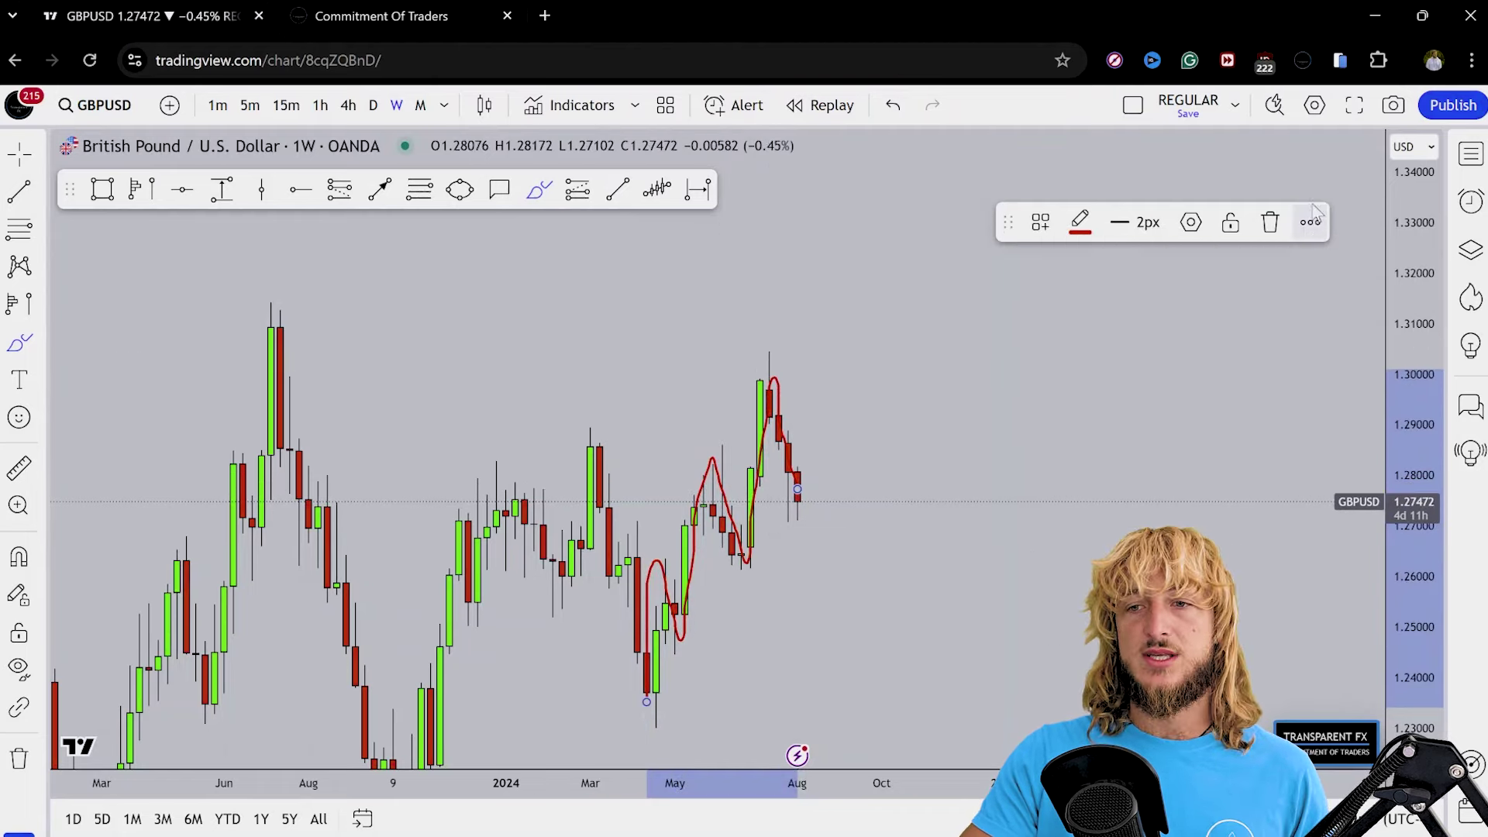
left_click(1273, 222)
left_click_drag(1068, 333, 1064, 317)
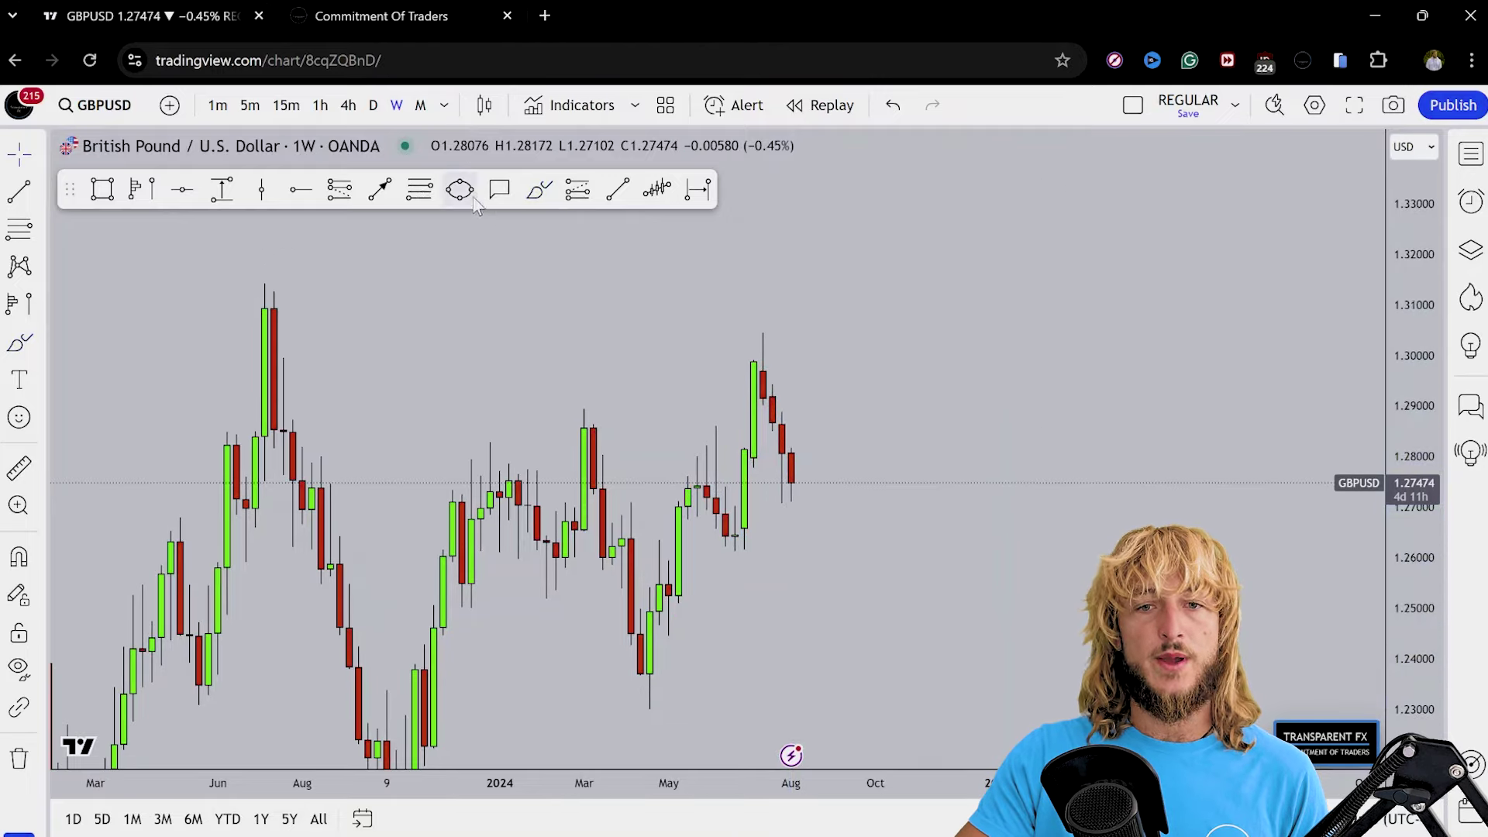
Step: Draw a Fib Retracement from the June 2024 swing low to the latest wick high
left_click(735, 548)
left_click(767, 331)
key("Escape")
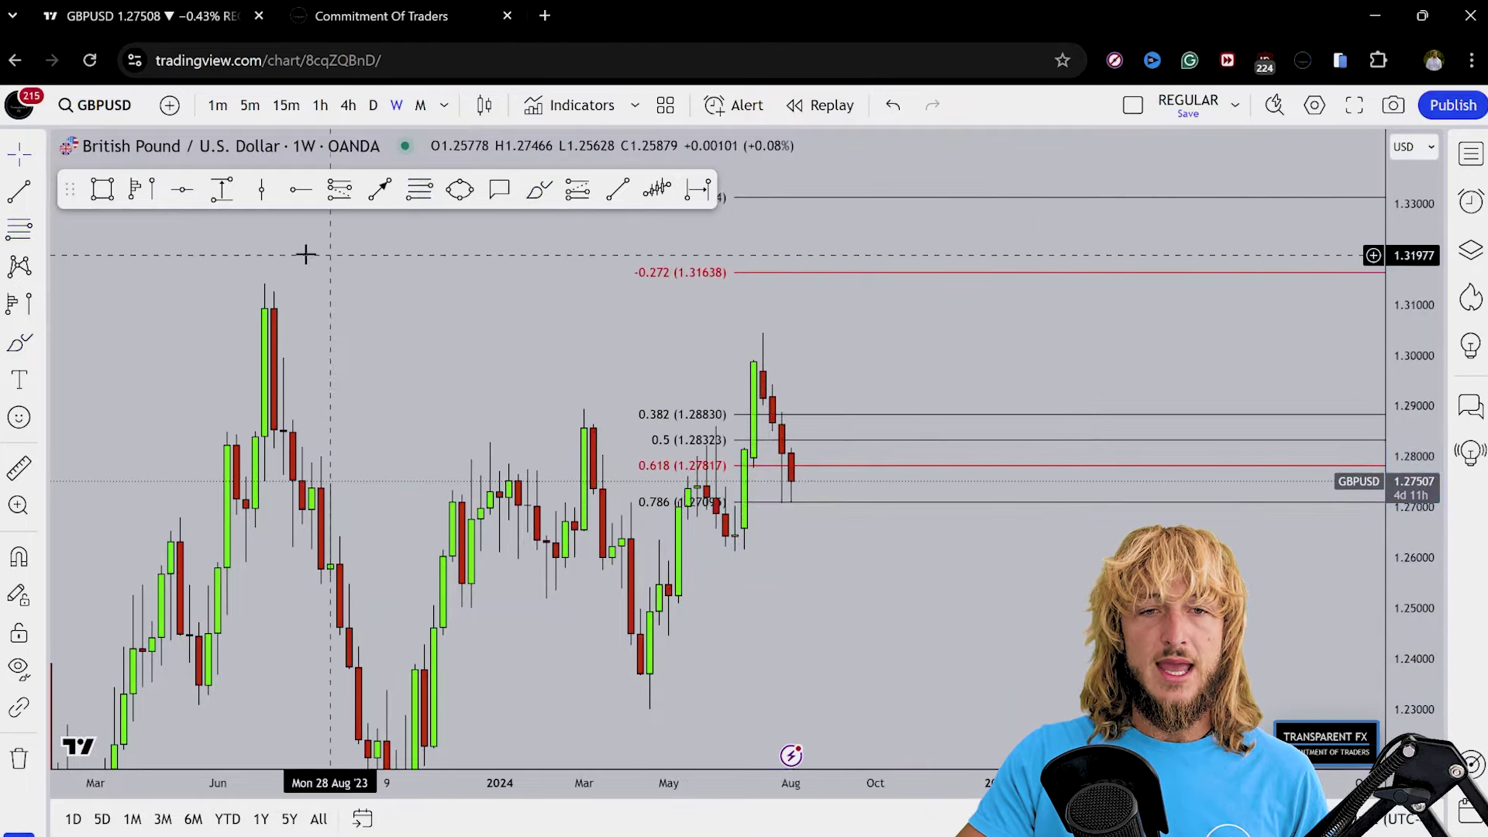
Step: Box the 0.618–0.786 retracement area with a blue rectangle
left_click(102, 190)
left_click(679, 465)
left_click(998, 501)
left_click(977, 610)
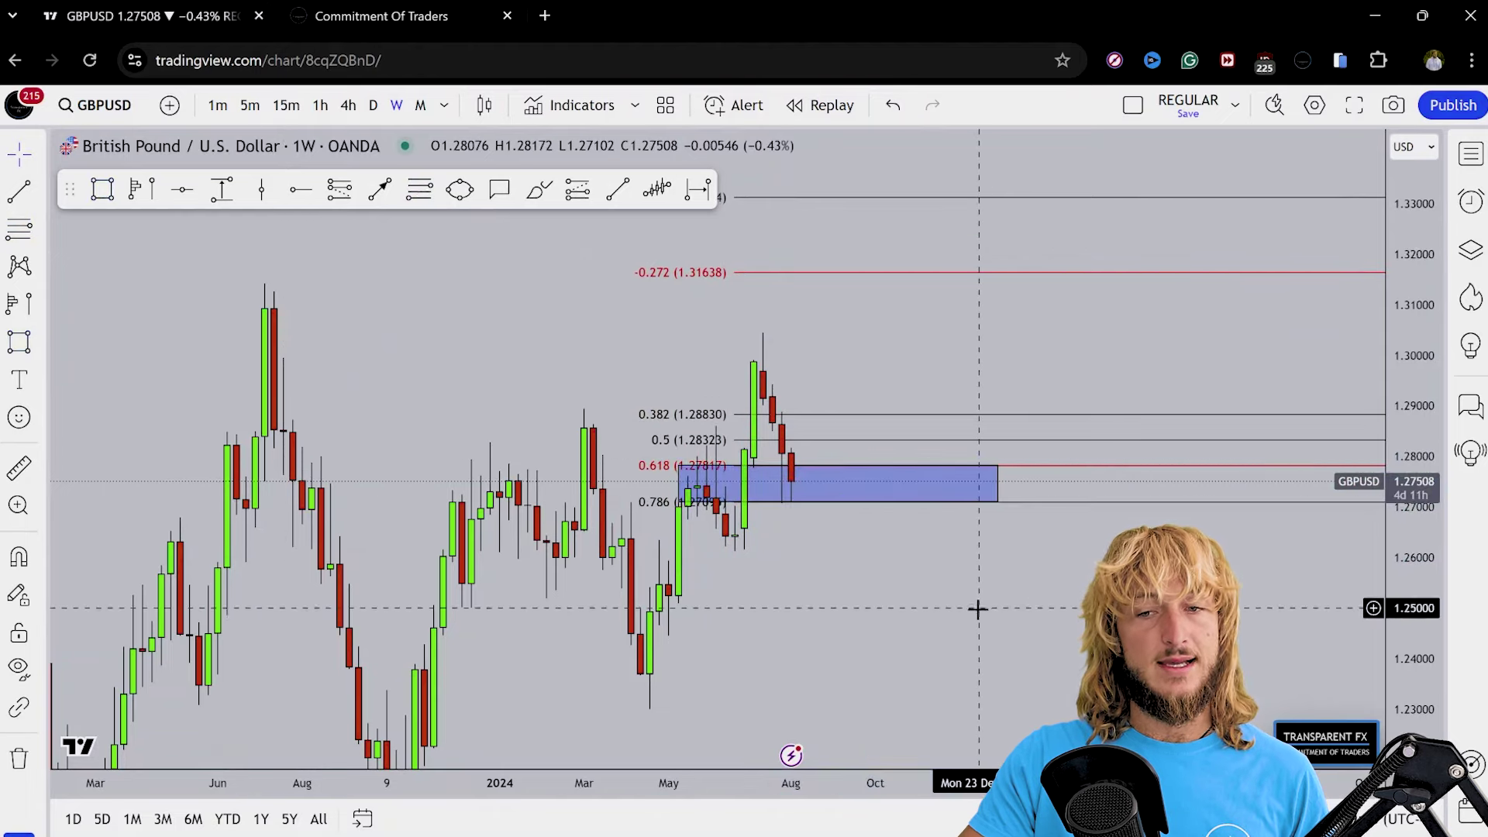
Step: Brush circles on the 0.618 retest and latest candle, undoing the projected rise to 1.32
left_click(538, 189)
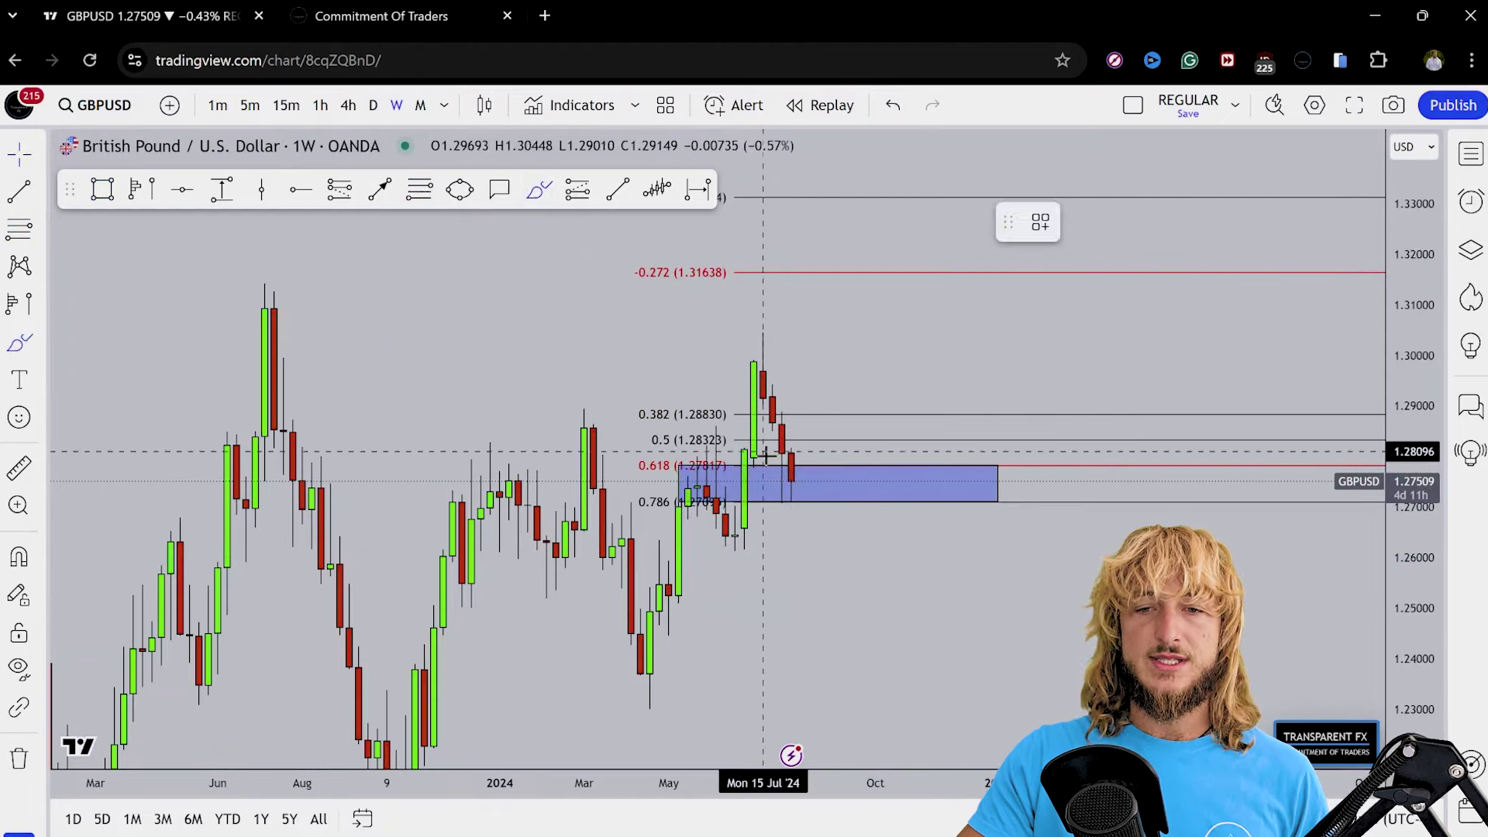
mouse_move(826, 465)
left_mouse_down()
mouse_move(748, 454)
mouse_move(641, 500)
mouse_move(786, 511)
mouse_move(841, 486)
left_mouse_up()
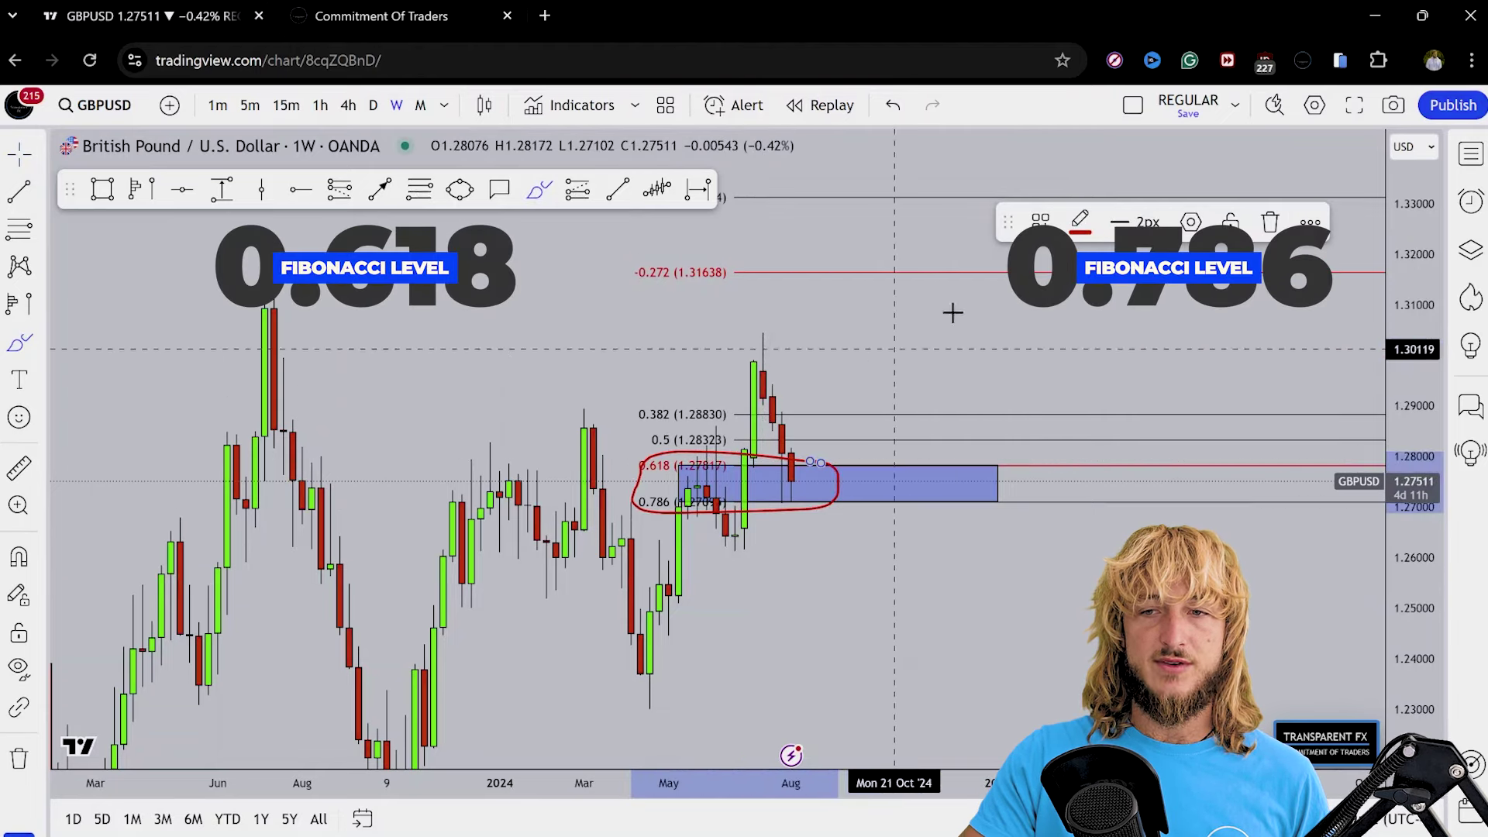
left_click(1265, 223)
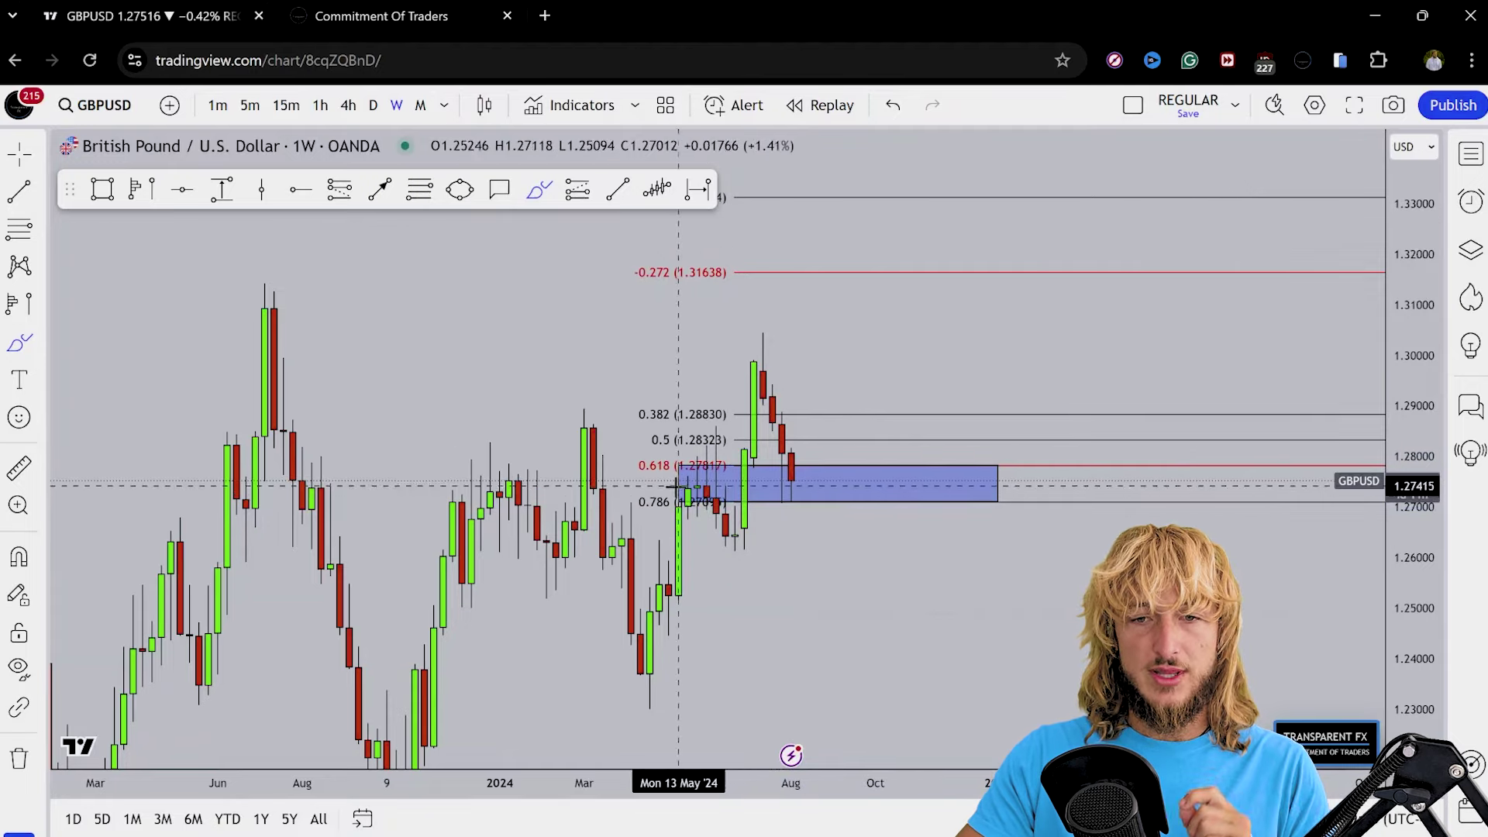
left_click(706, 469)
left_click_drag(706, 469, 744, 540)
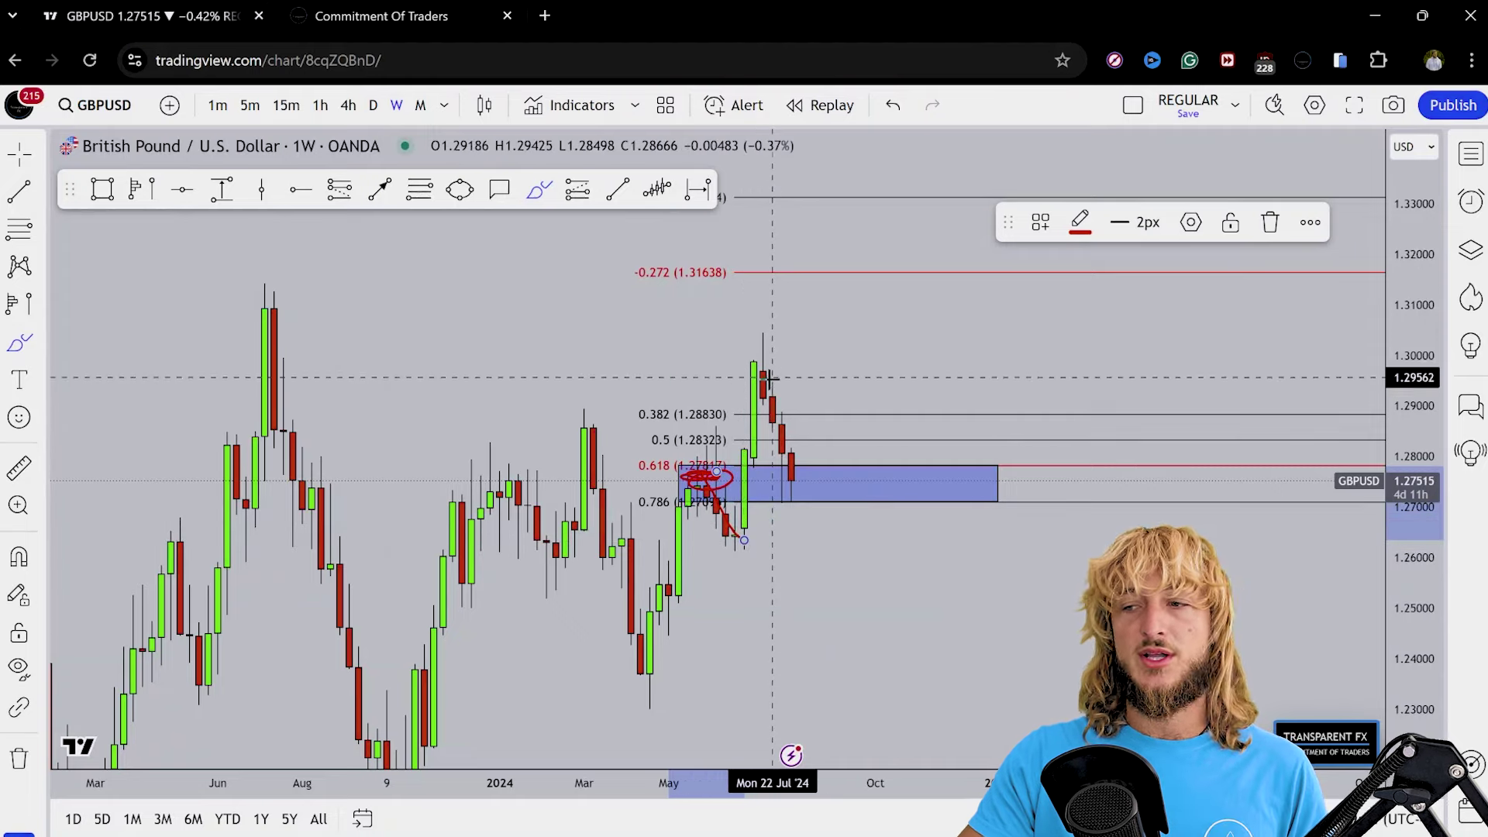
mouse_move(806, 469)
left_mouse_down()
mouse_move(770, 475)
mouse_move(828, 481)
left_mouse_up()
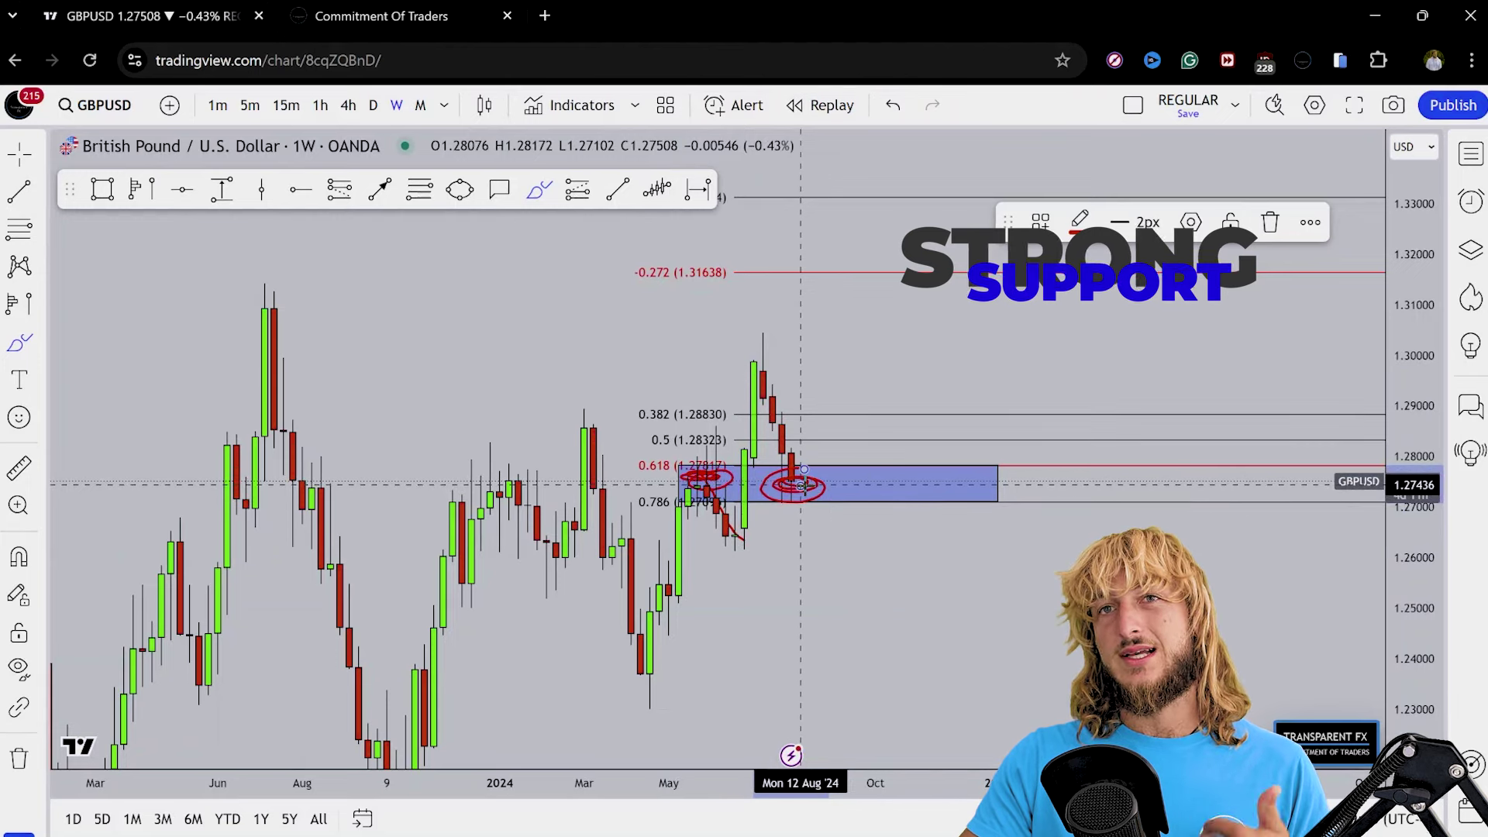
left_click_drag(804, 480, 878, 229)
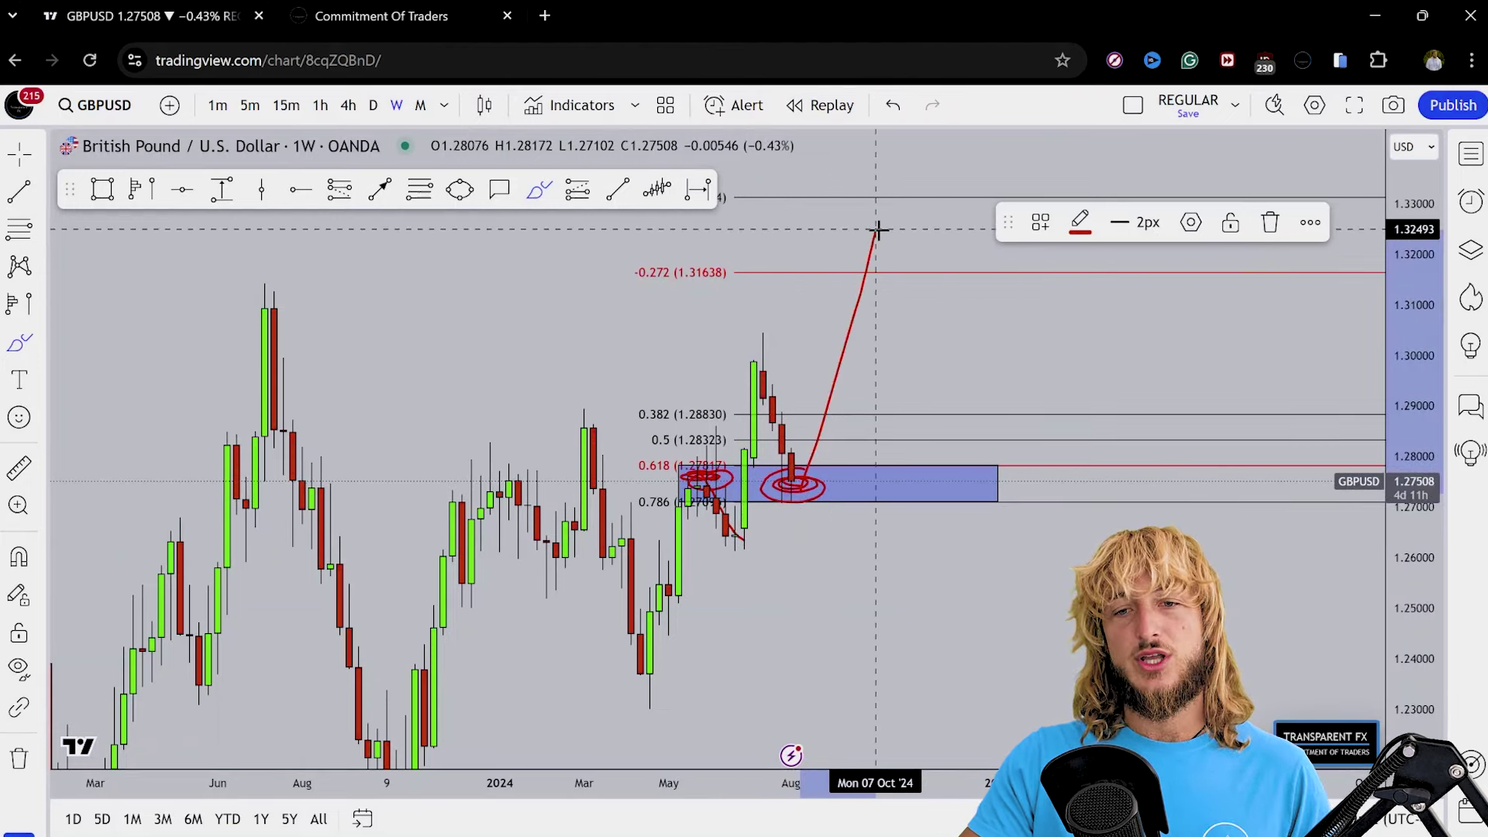
left_click(899, 108)
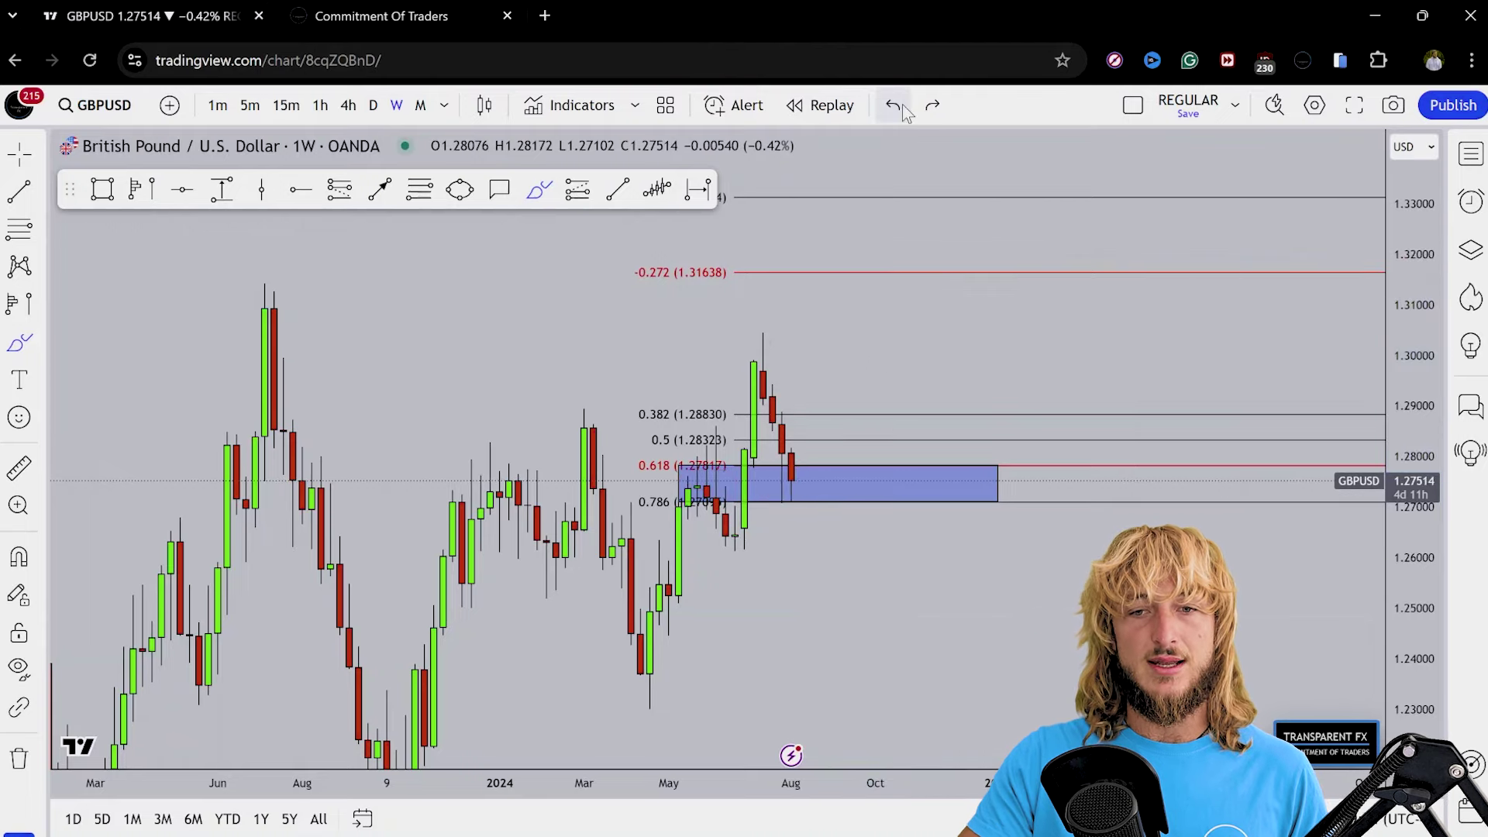
Step: Delete the Fibonacci retracement, leaving only the zone
left_click(896, 279)
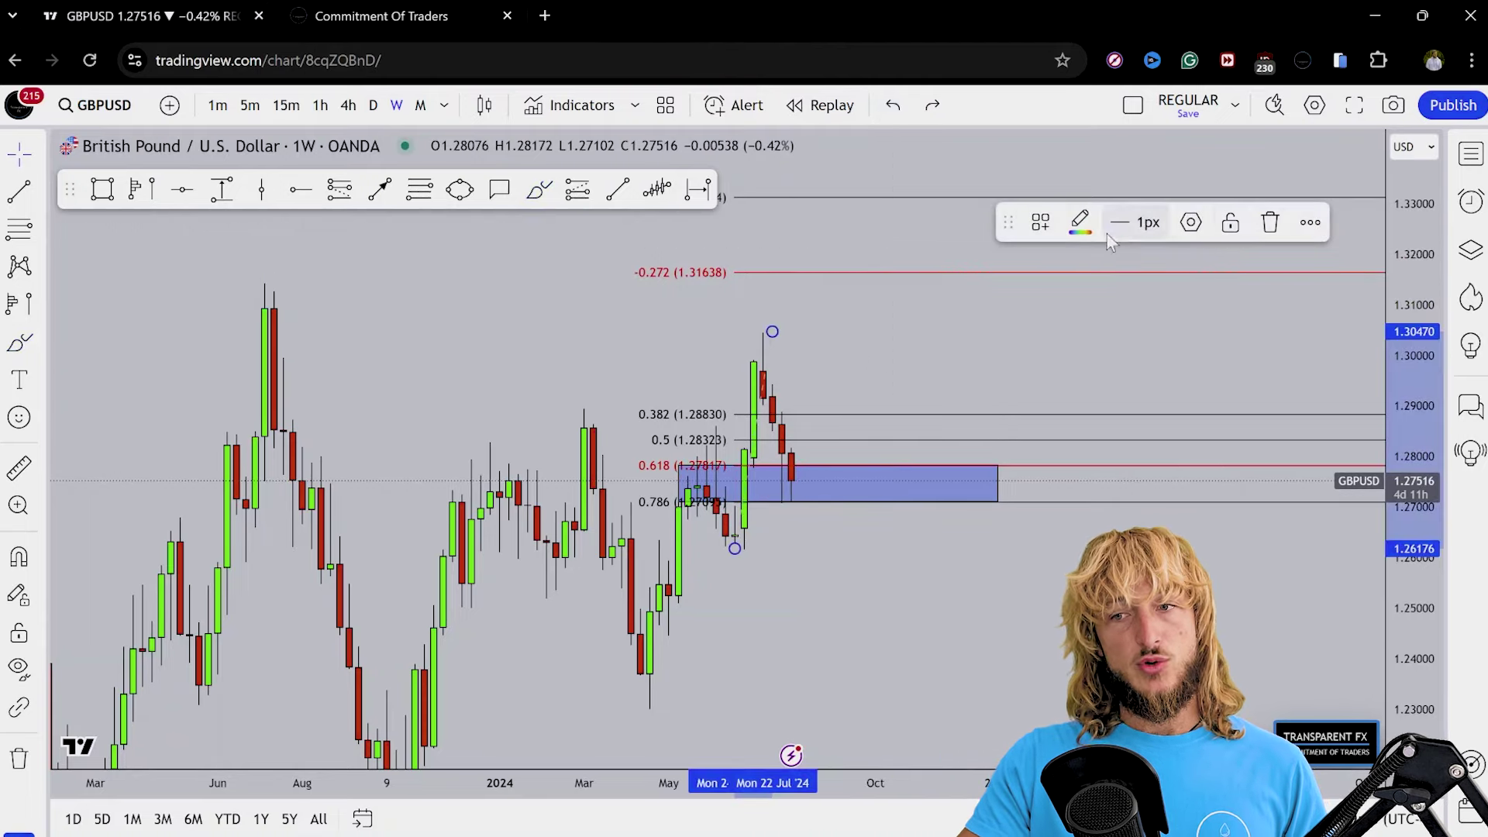
left_click(1269, 223)
right_click(1039, 280)
left_click_drag(959, 290, 948, 318)
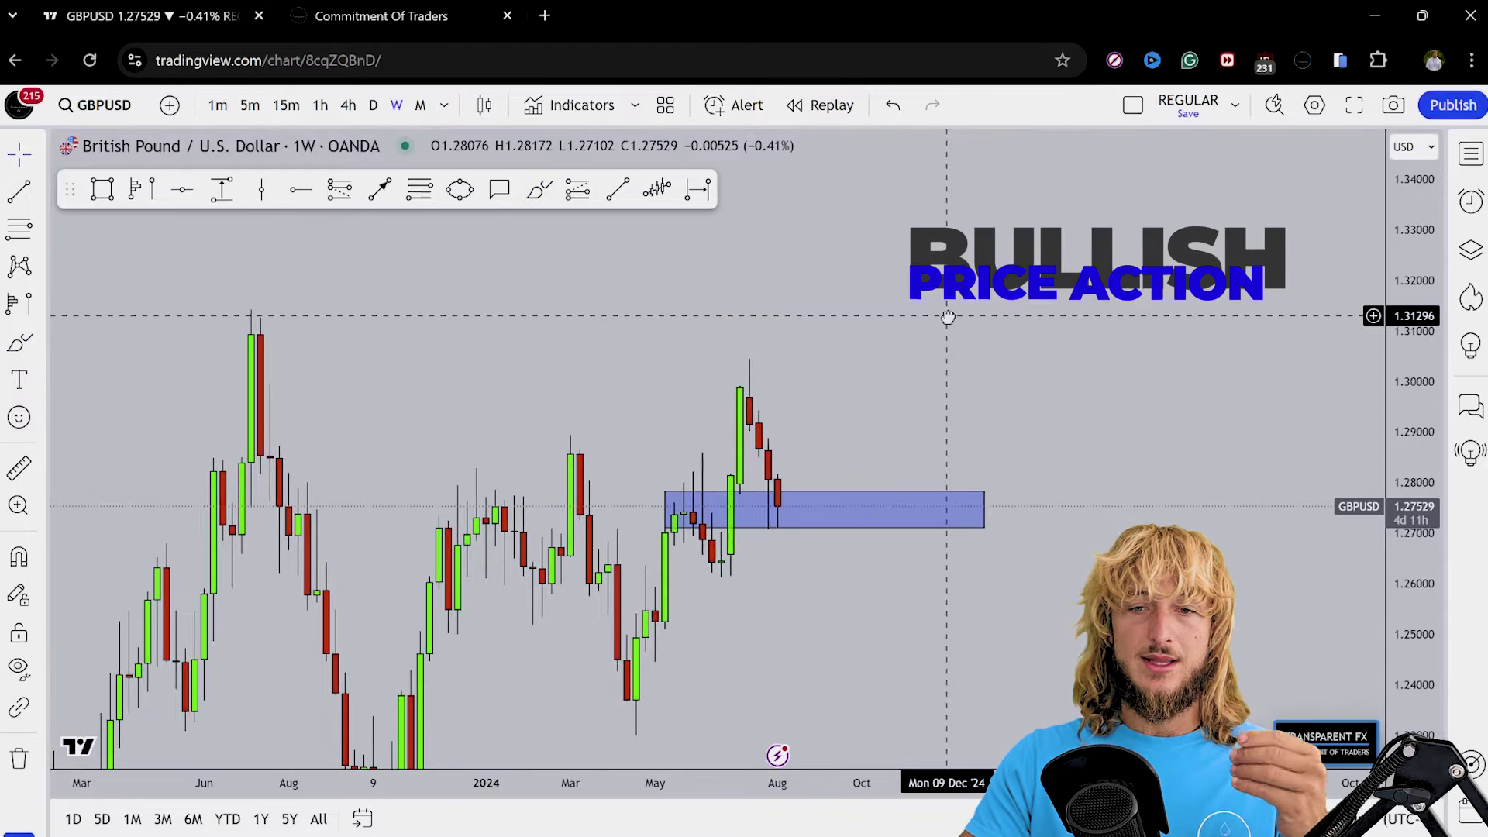
Step: Switch GBPUSD to daily candles and delete the old zone rectangle
left_click(373, 106)
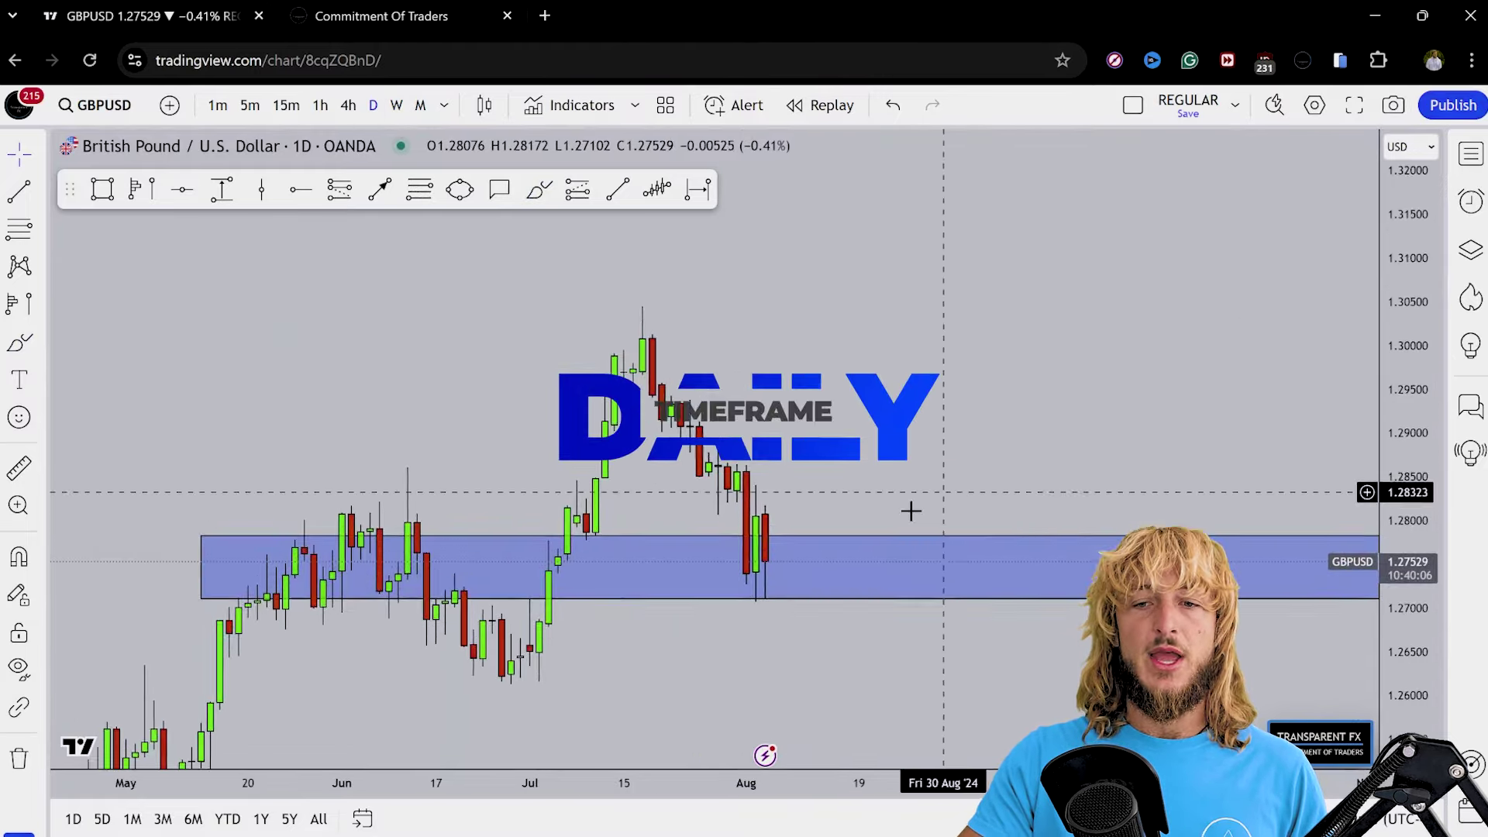
left_click(892, 542)
left_click(1310, 224)
right_click(1116, 369)
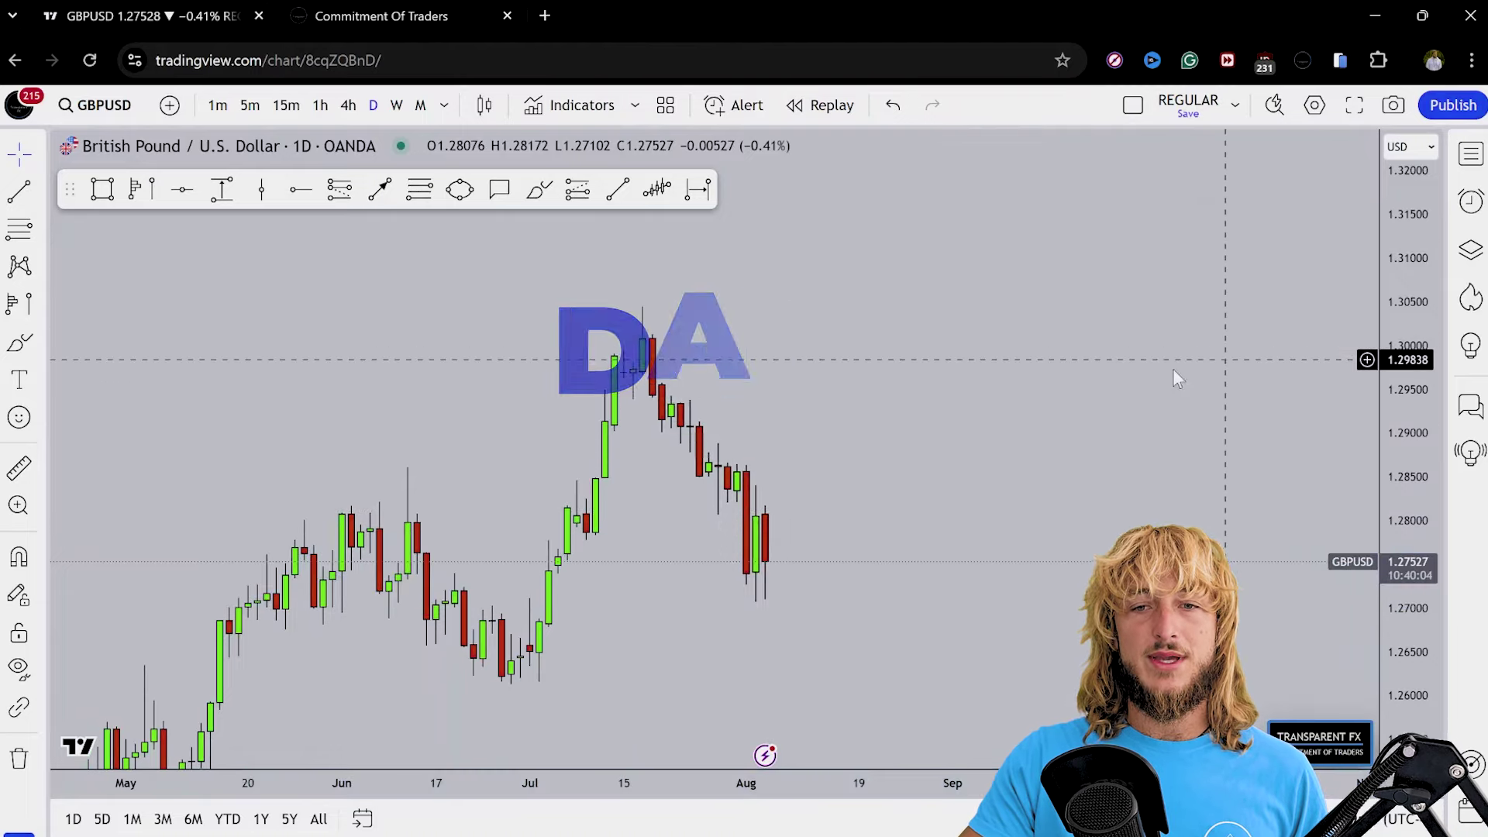
left_click(1118, 375)
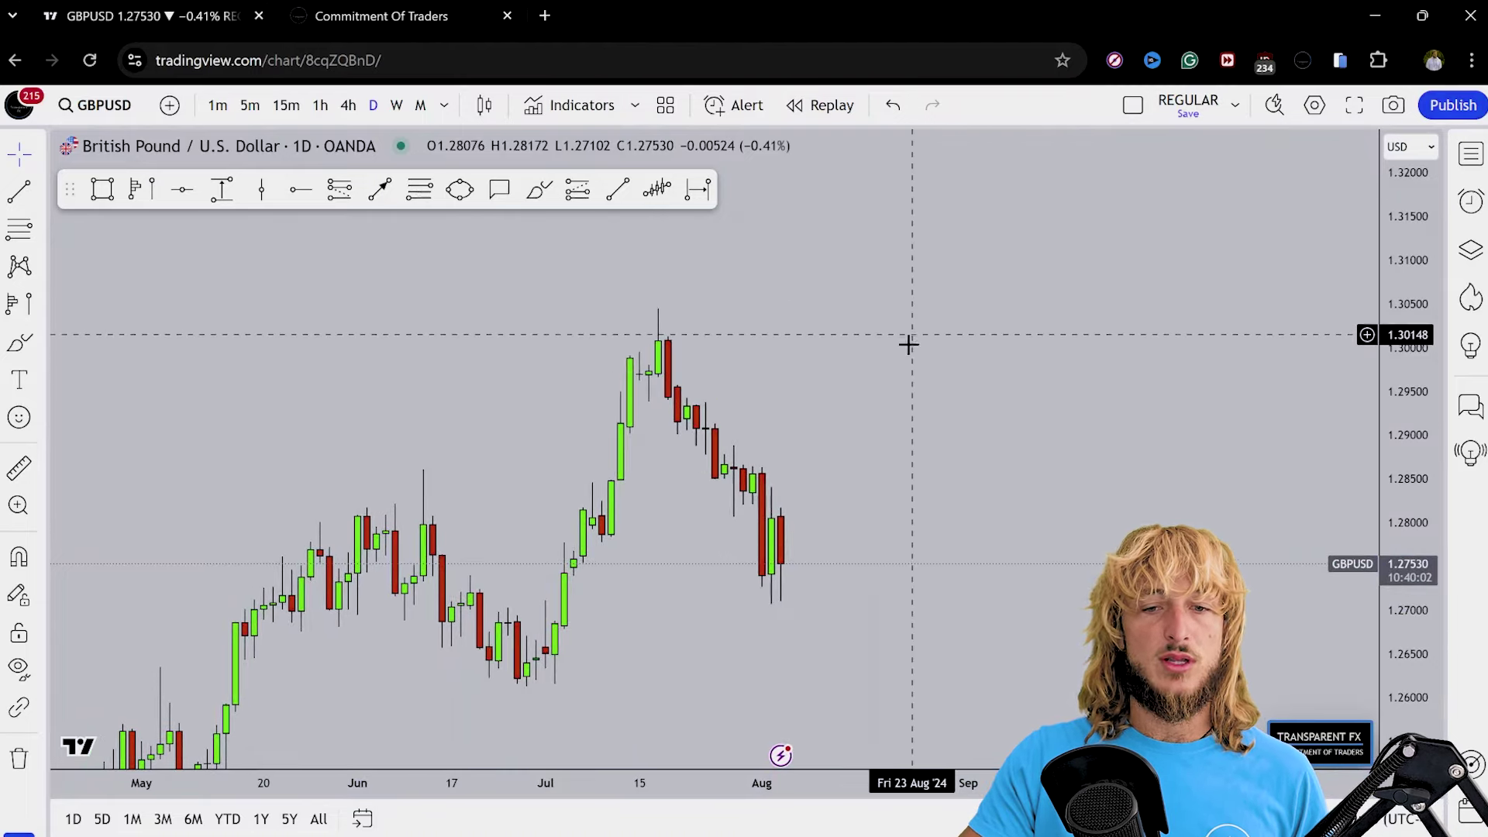
left_click_drag(908, 347, 917, 318)
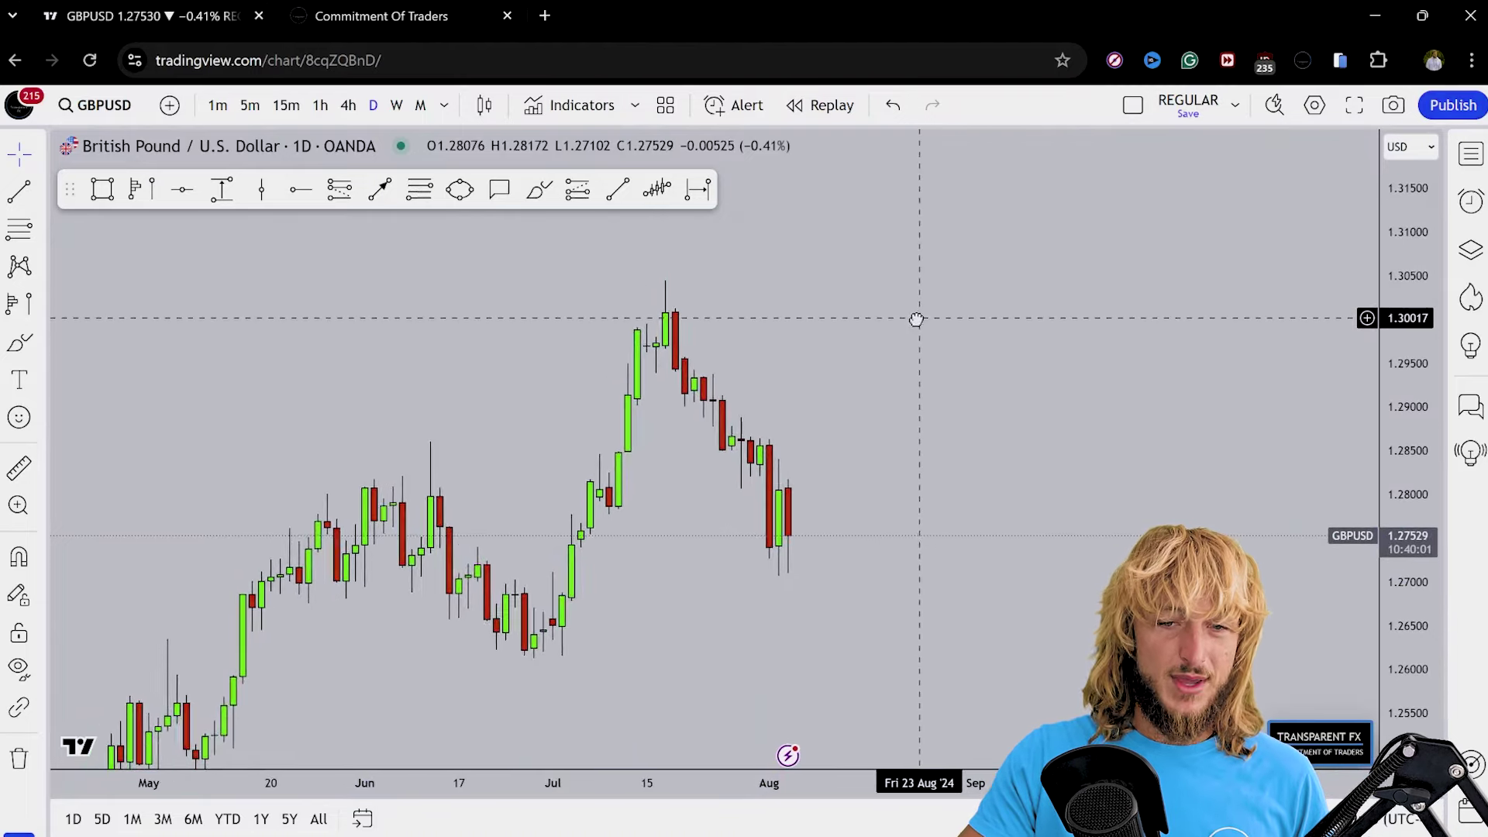
Step: Draw a new resistance zone rectangle at the latest candles, discarding a red brush sketch
left_click(546, 192)
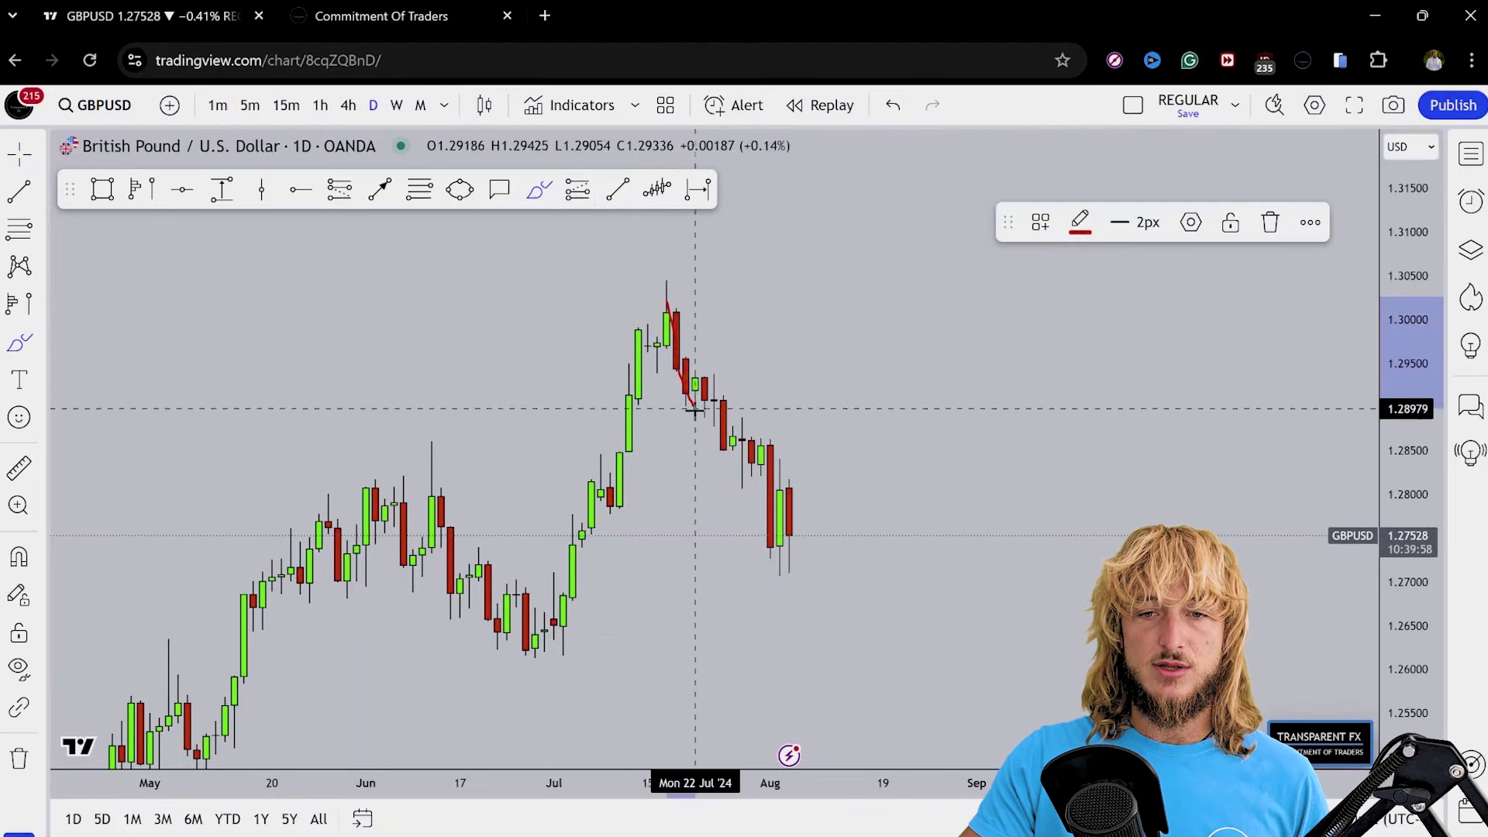
mouse_move(695, 411)
left_mouse_down()
mouse_move(742, 426)
mouse_move(780, 507)
left_mouse_up()
left_click(1268, 224)
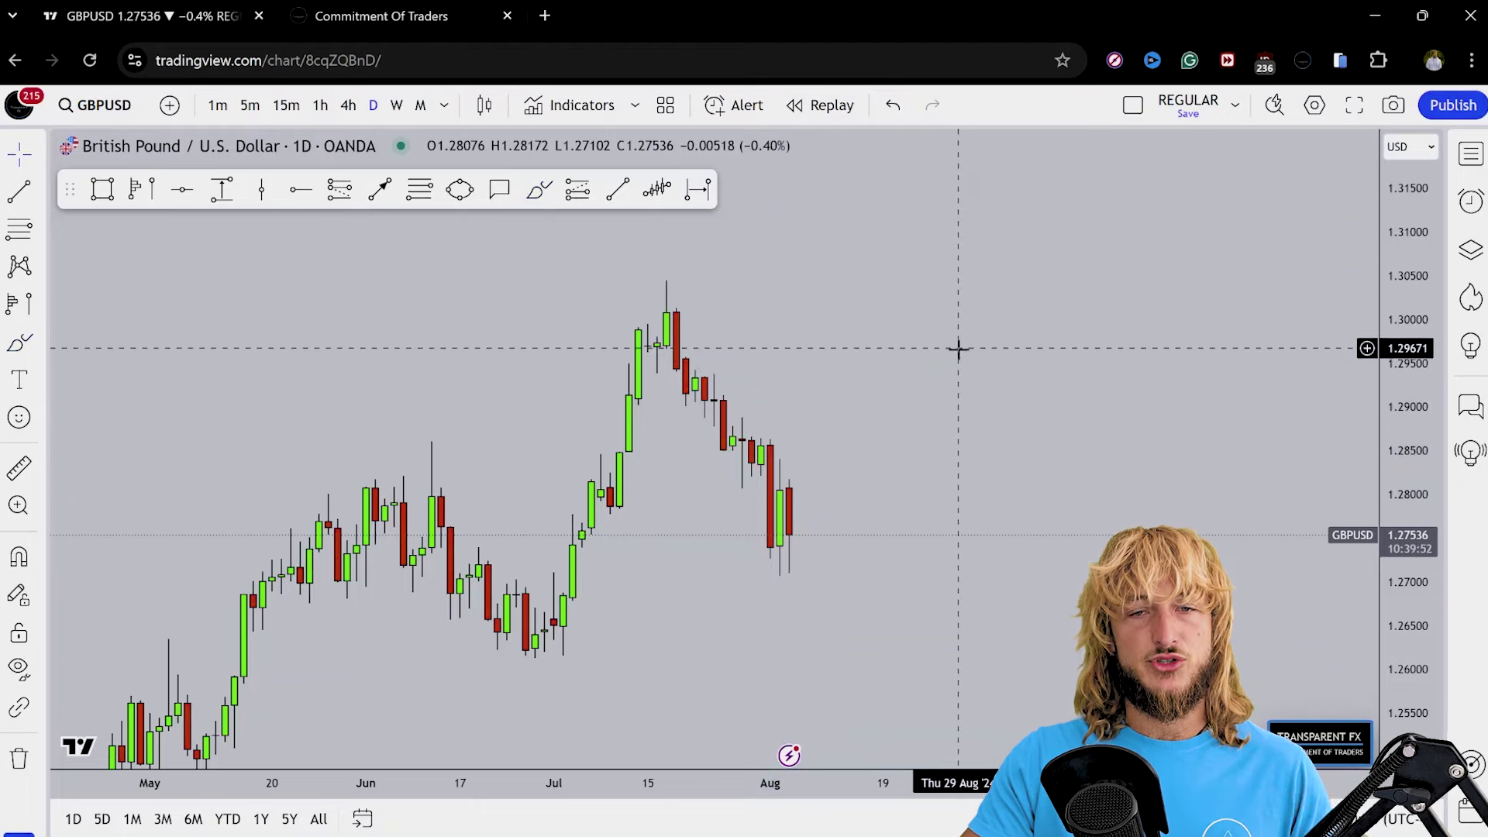
left_click(104, 189)
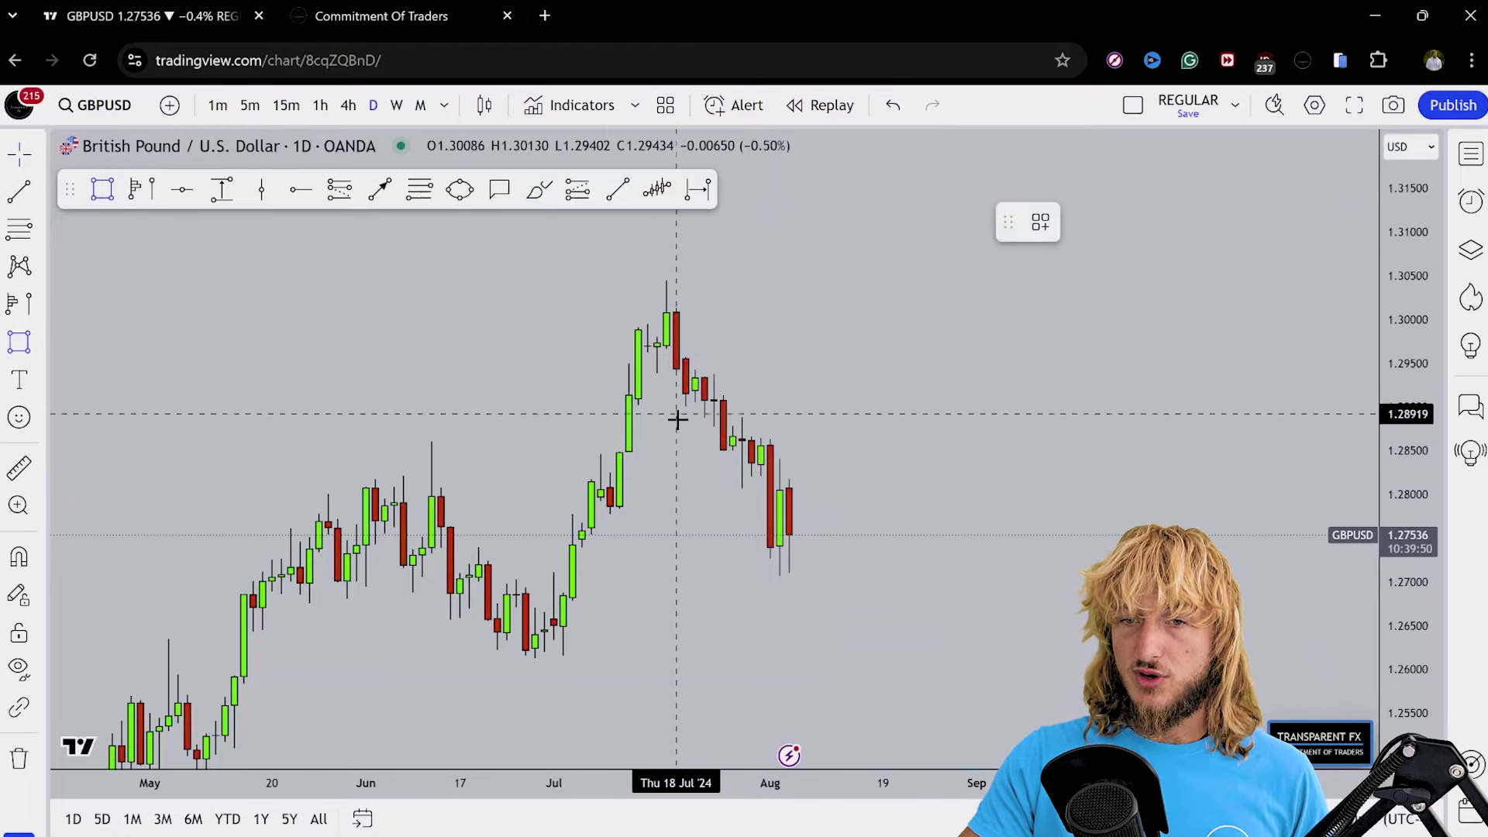
left_click(770, 460)
left_click(967, 487)
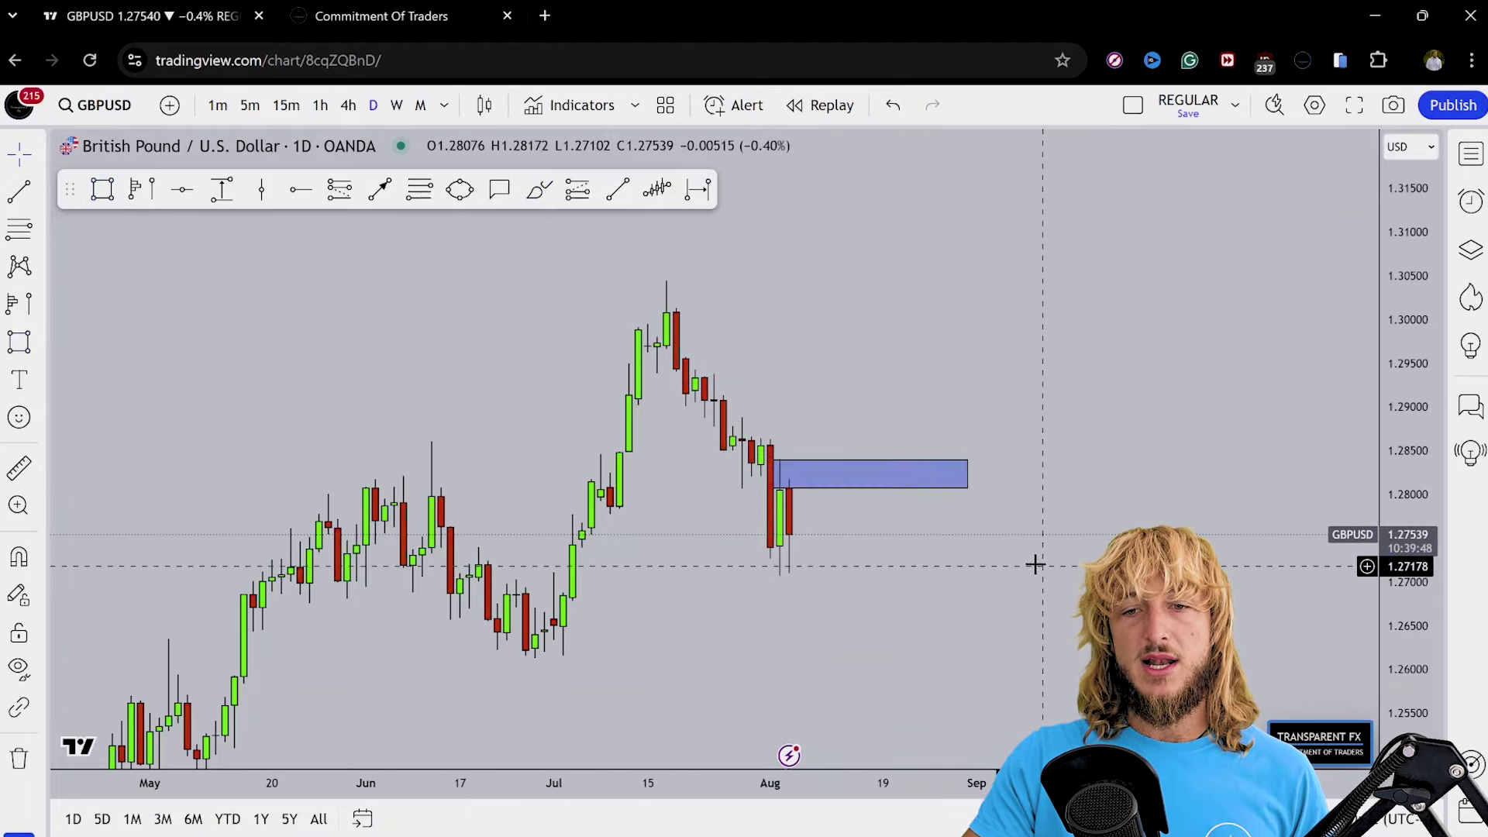
Step: Sketch and remove a red projected path down from the zone
left_click(539, 190)
mouse_move(797, 533)
left_mouse_down()
mouse_move(817, 487)
mouse_move(1014, 645)
left_mouse_up()
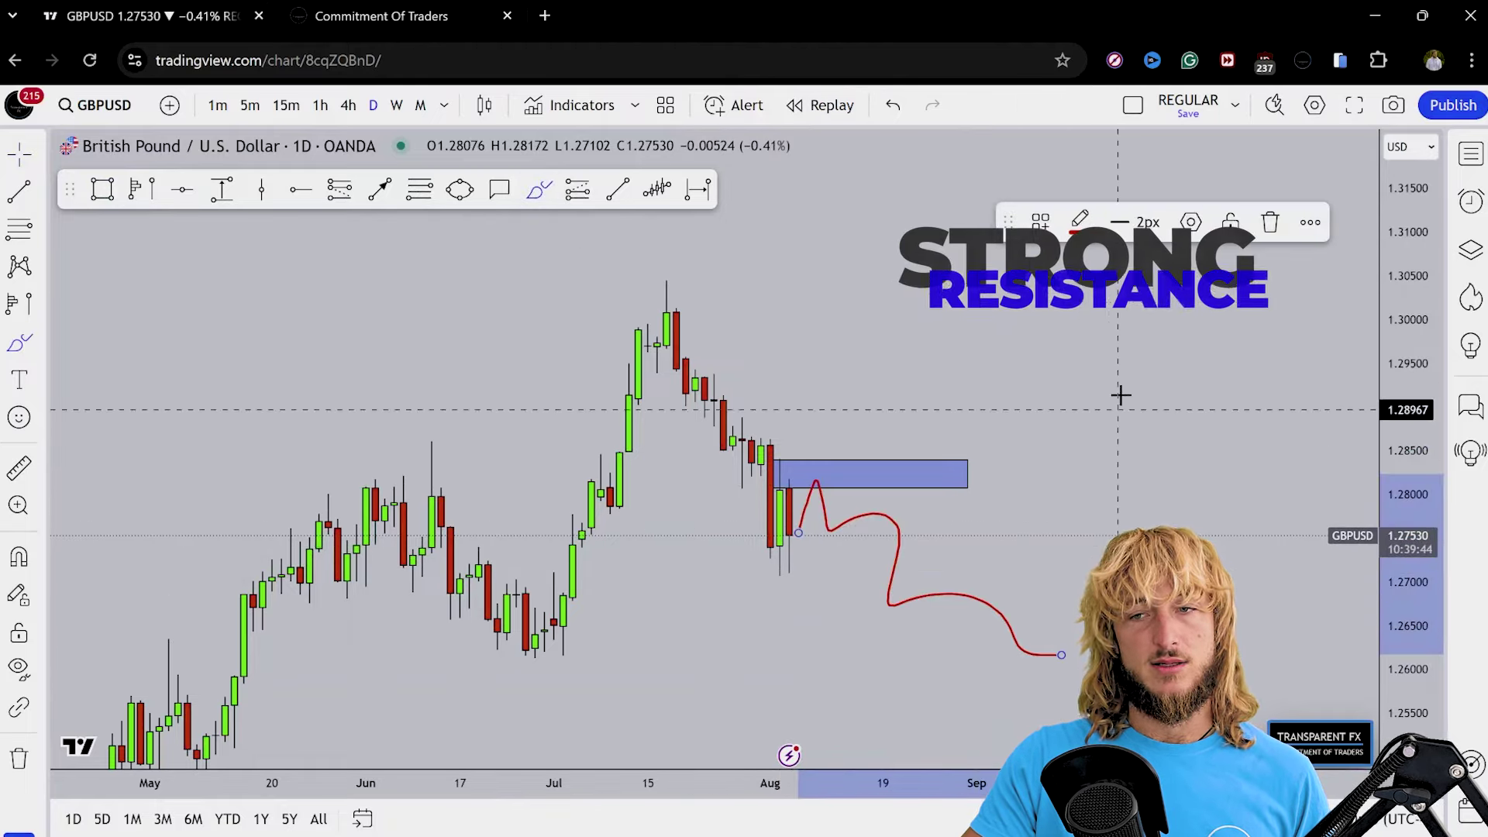
key("Delete")
left_click_drag(1109, 386, 1060, 414)
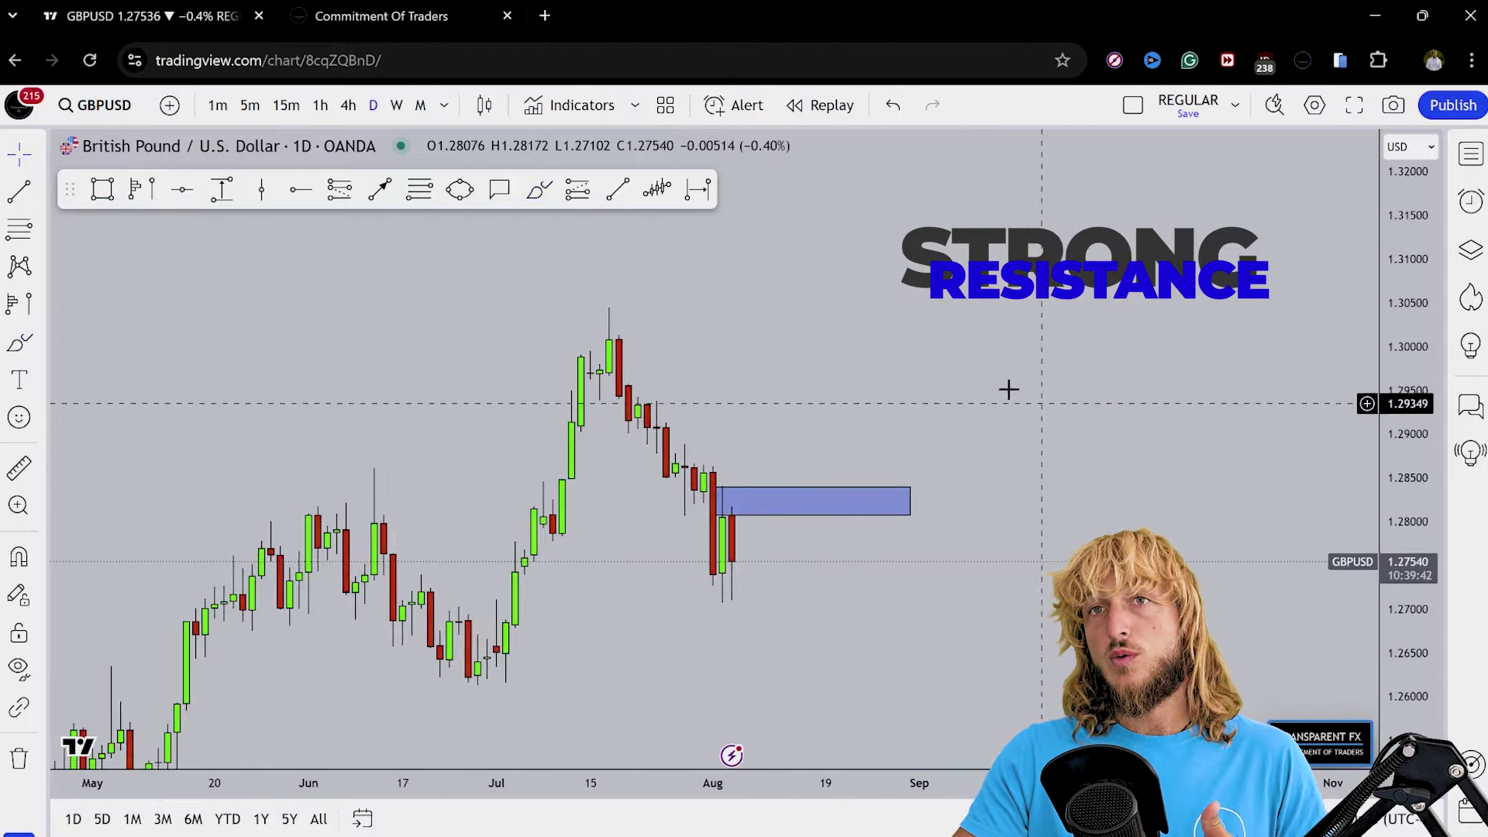
Step: Draw an arrow from the latest candle up above the zone and extend the zone rightward
left_click(380, 190)
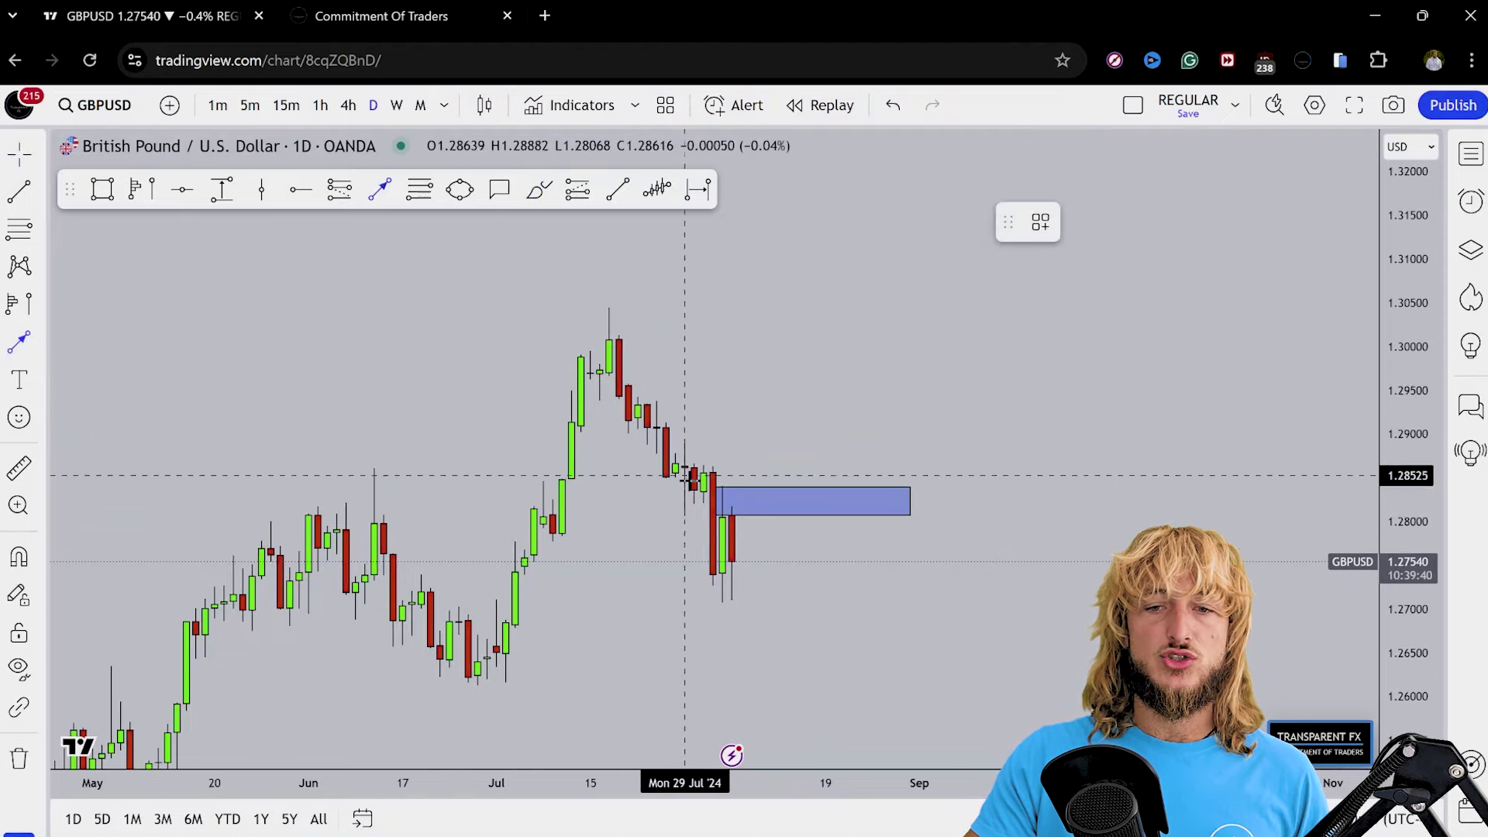
left_click(750, 558)
left_click(776, 416)
left_click(909, 473)
left_click_drag(915, 500, 938, 500)
Step: Try several red brush curves into, across and below the zone, deleting each one
left_click(380, 190)
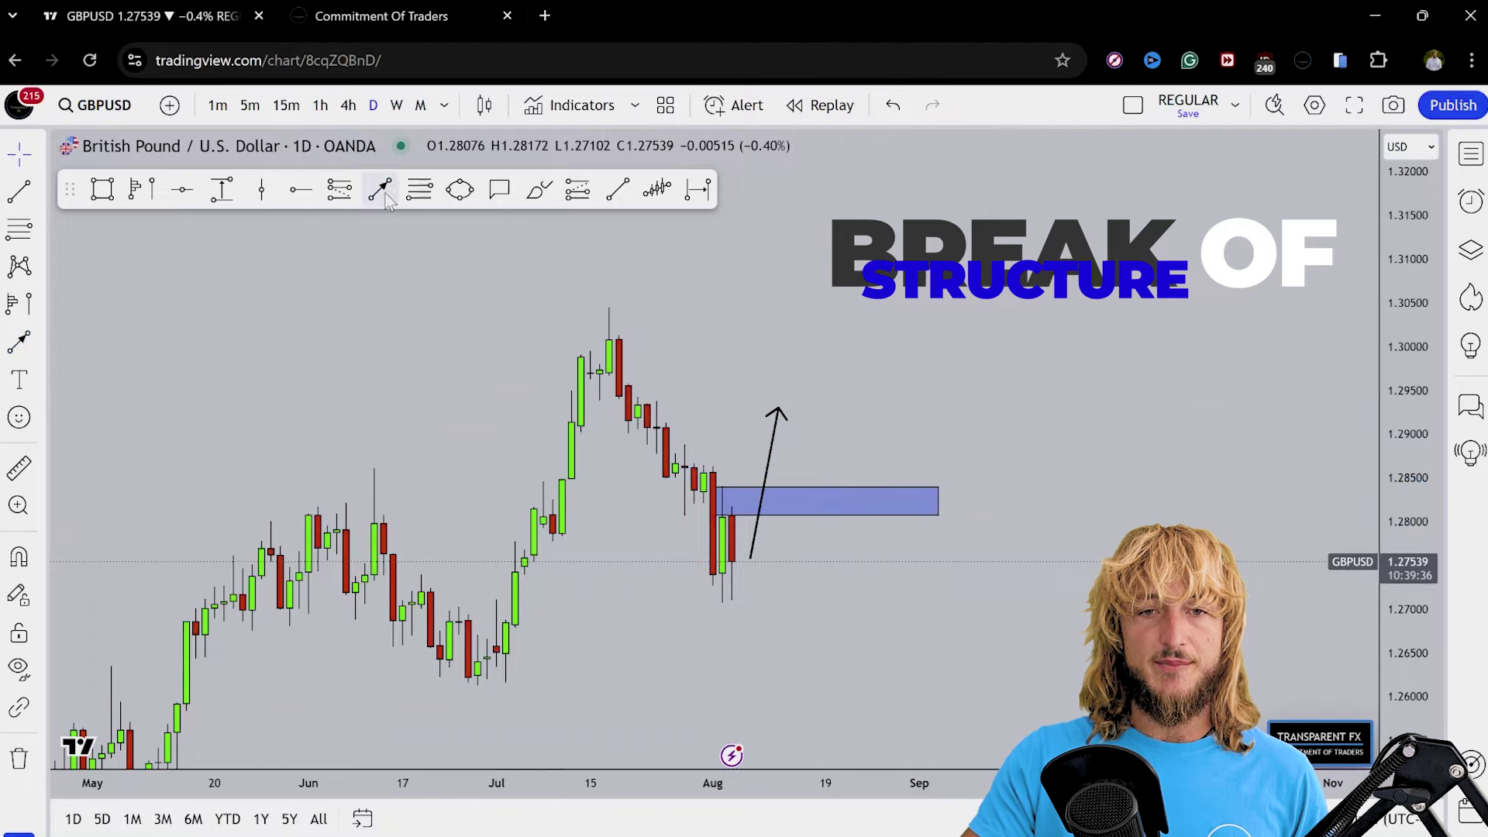
left_click(539, 190)
mouse_move(781, 405)
left_mouse_down()
mouse_move(853, 502)
mouse_move(967, 262)
left_mouse_up()
left_click(1270, 224)
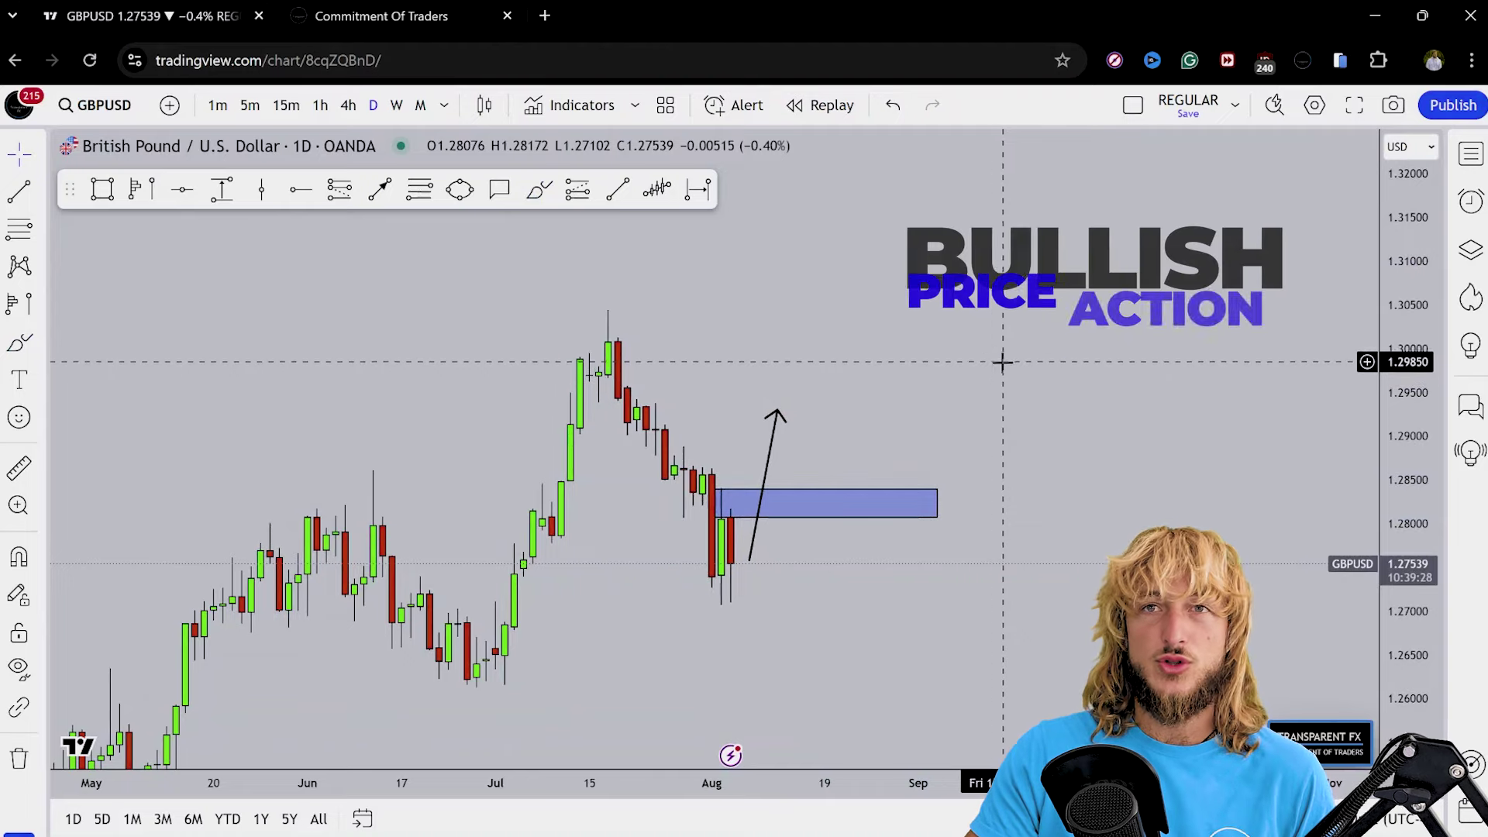
left_click(542, 189)
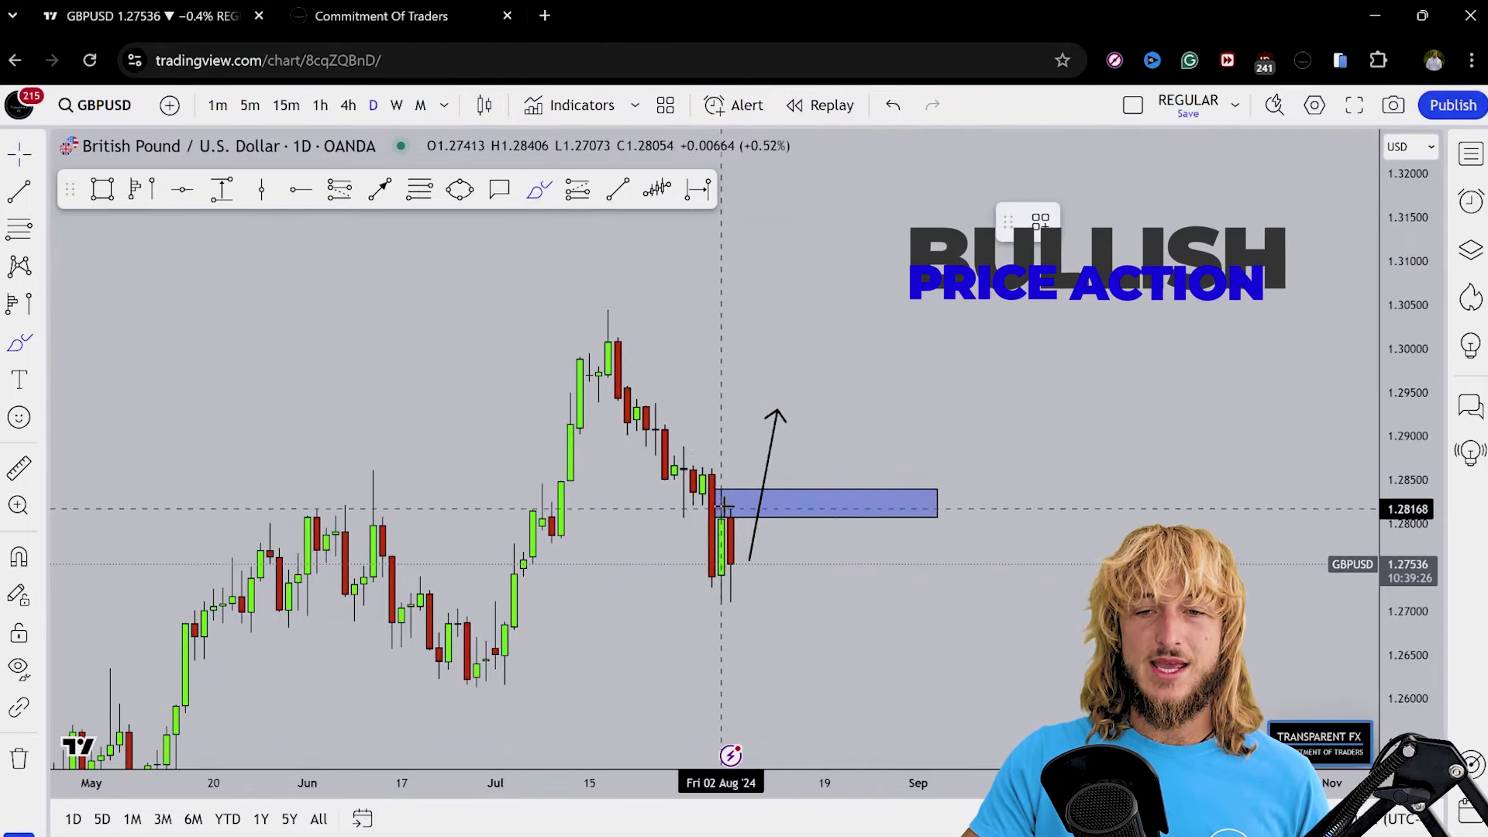
left_click_drag(688, 504, 834, 512)
left_click(1270, 224)
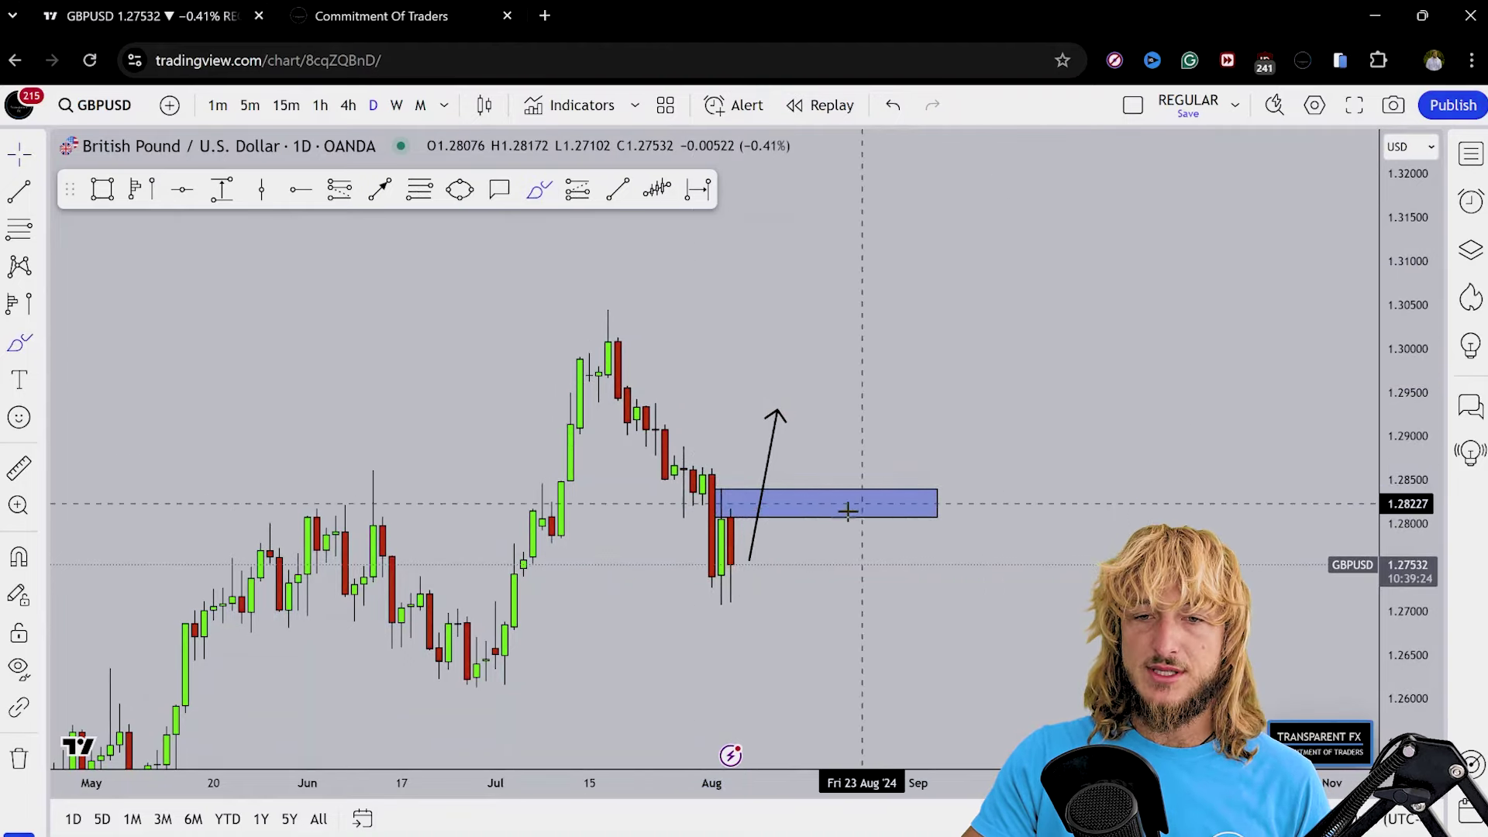
left_click_drag(731, 566, 757, 661)
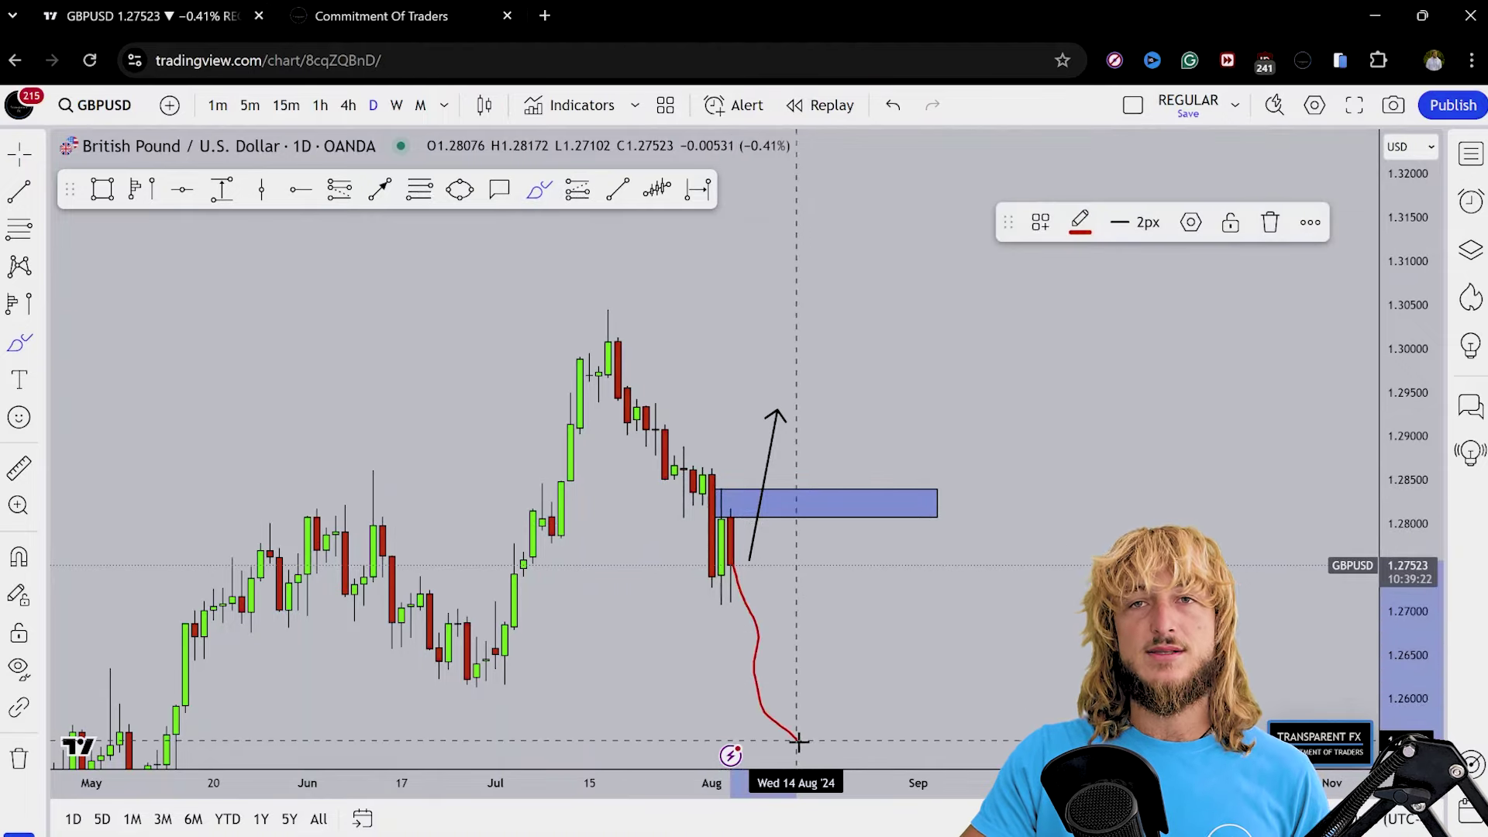
left_click_drag(798, 740, 796, 741)
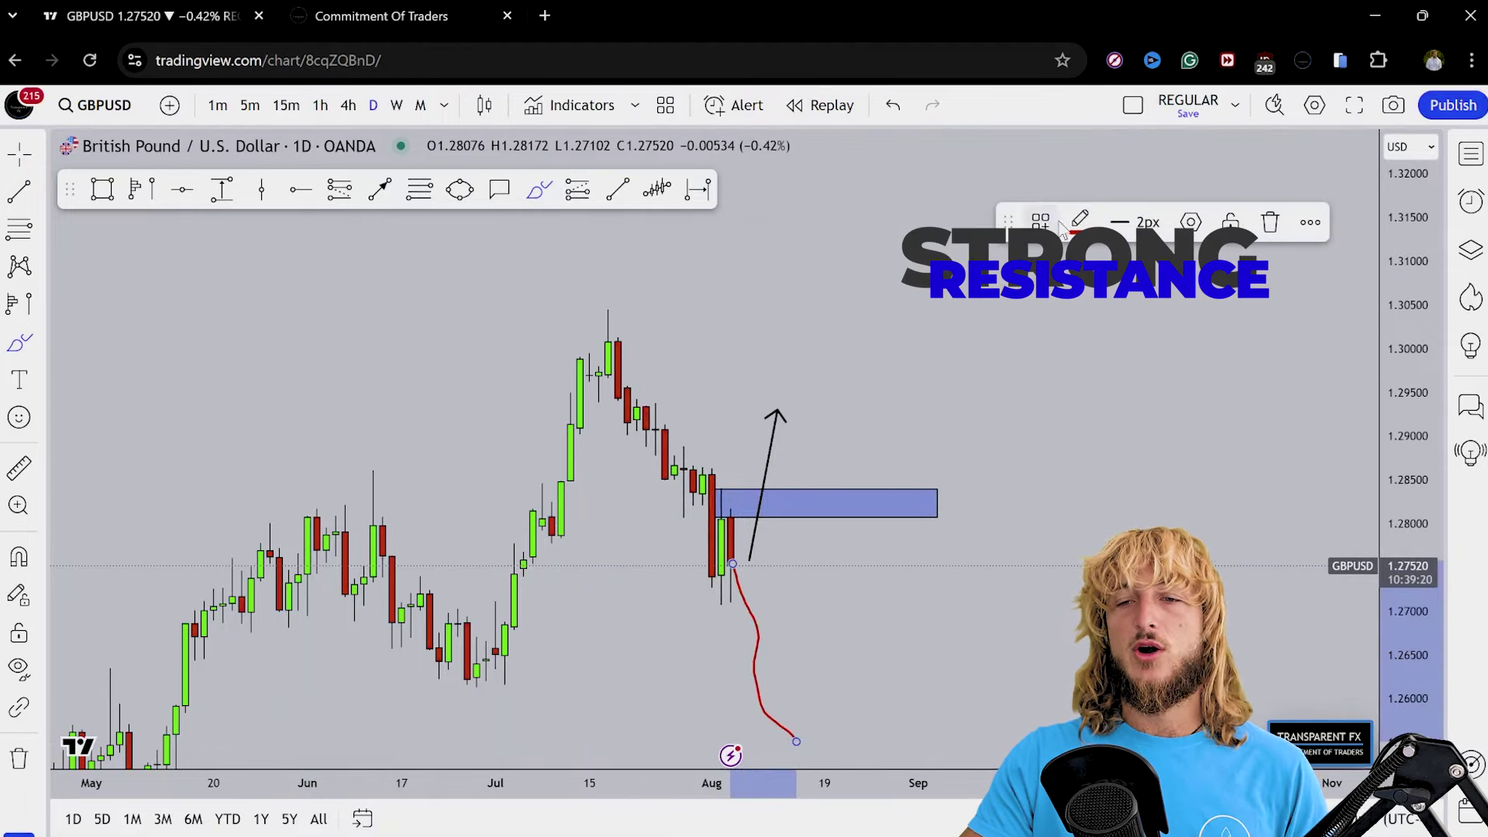
left_click(1273, 224)
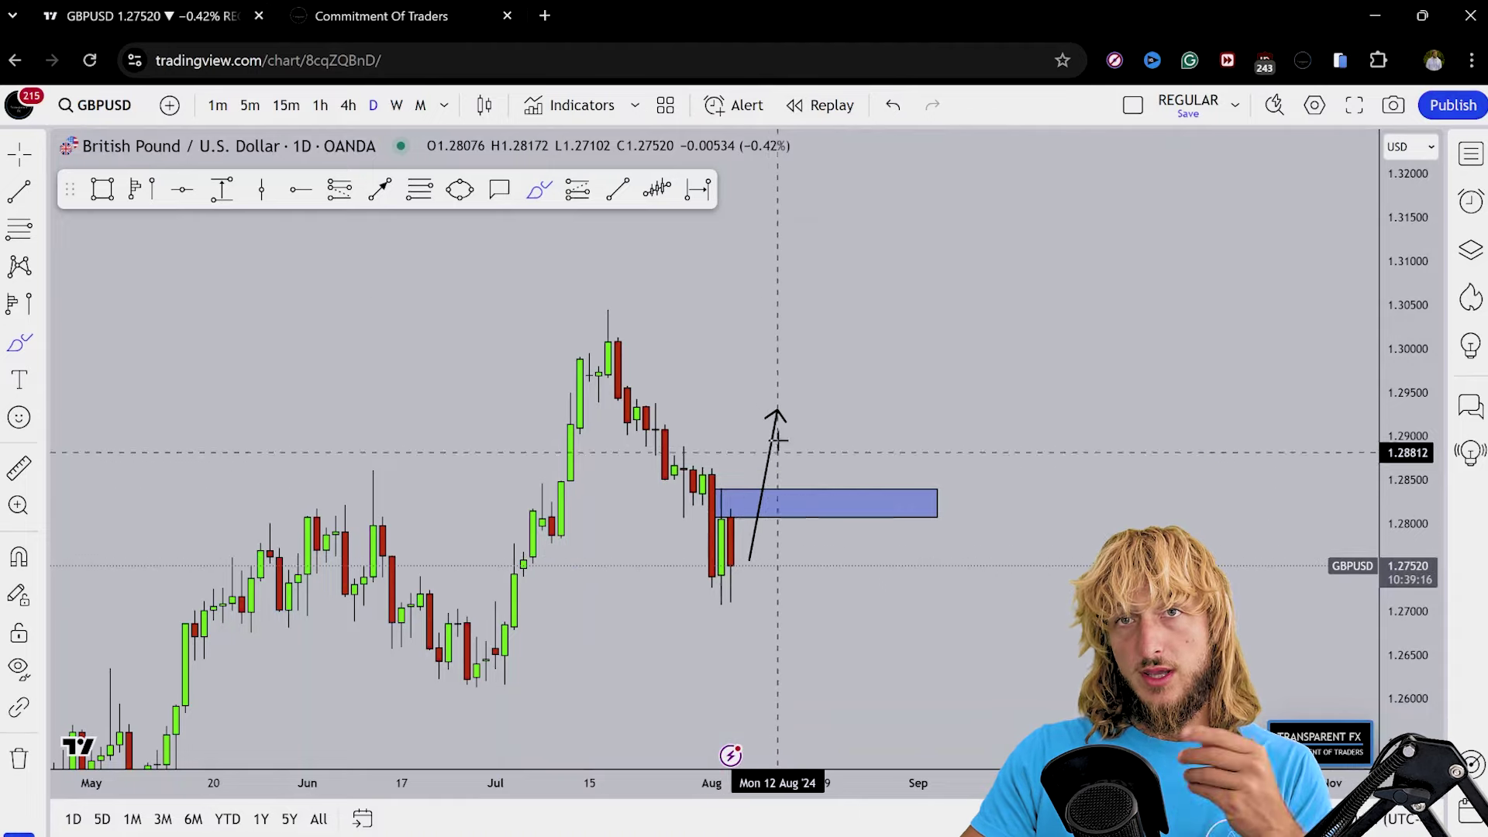
Step: Draw a down arrow from the peak into the zone and a yellow circle over the retest
left_click(380, 190)
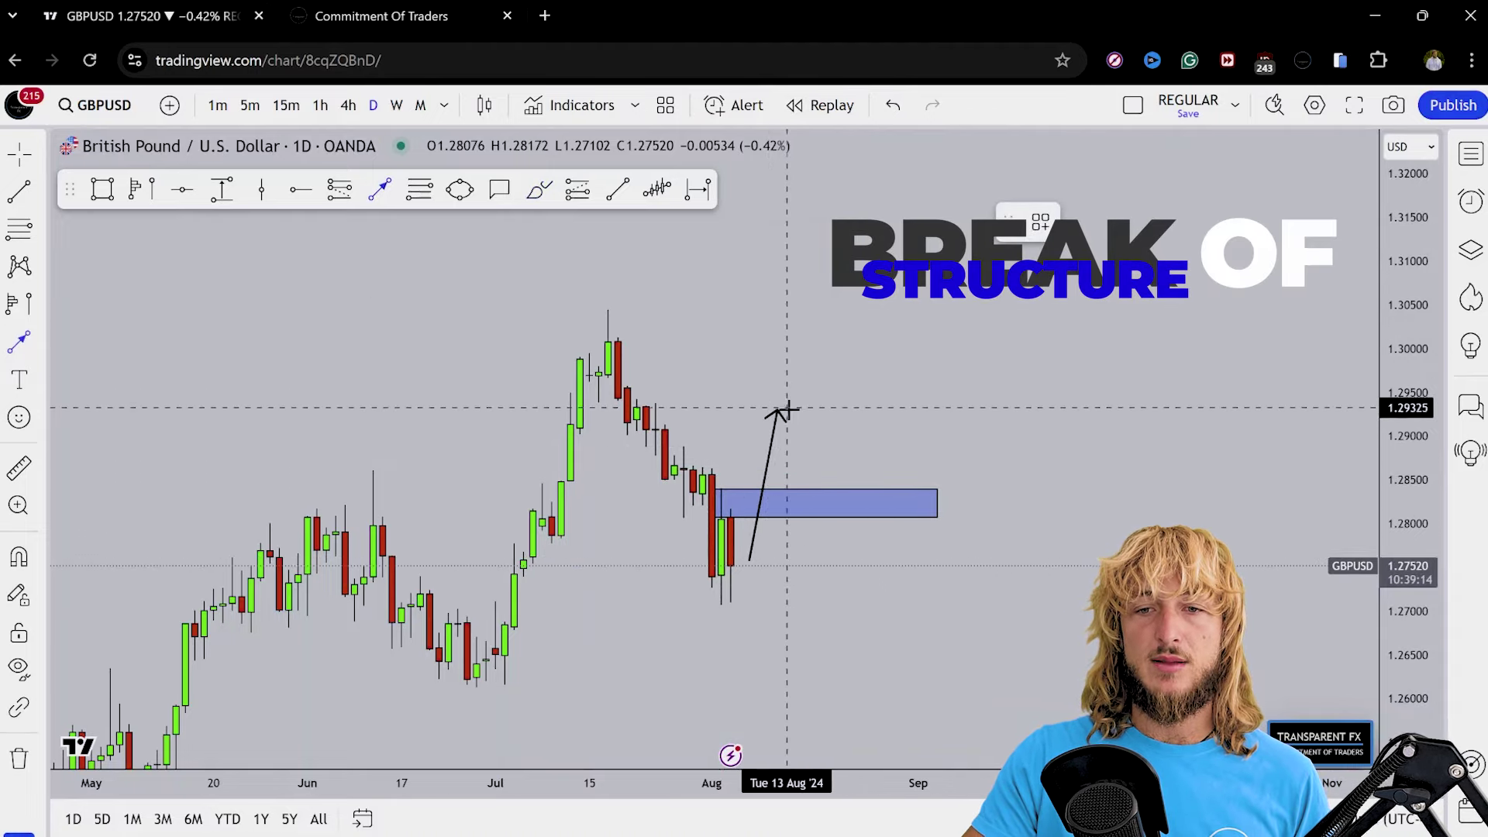
left_click_drag(786, 410, 806, 485)
left_click(459, 189)
left_click(797, 471)
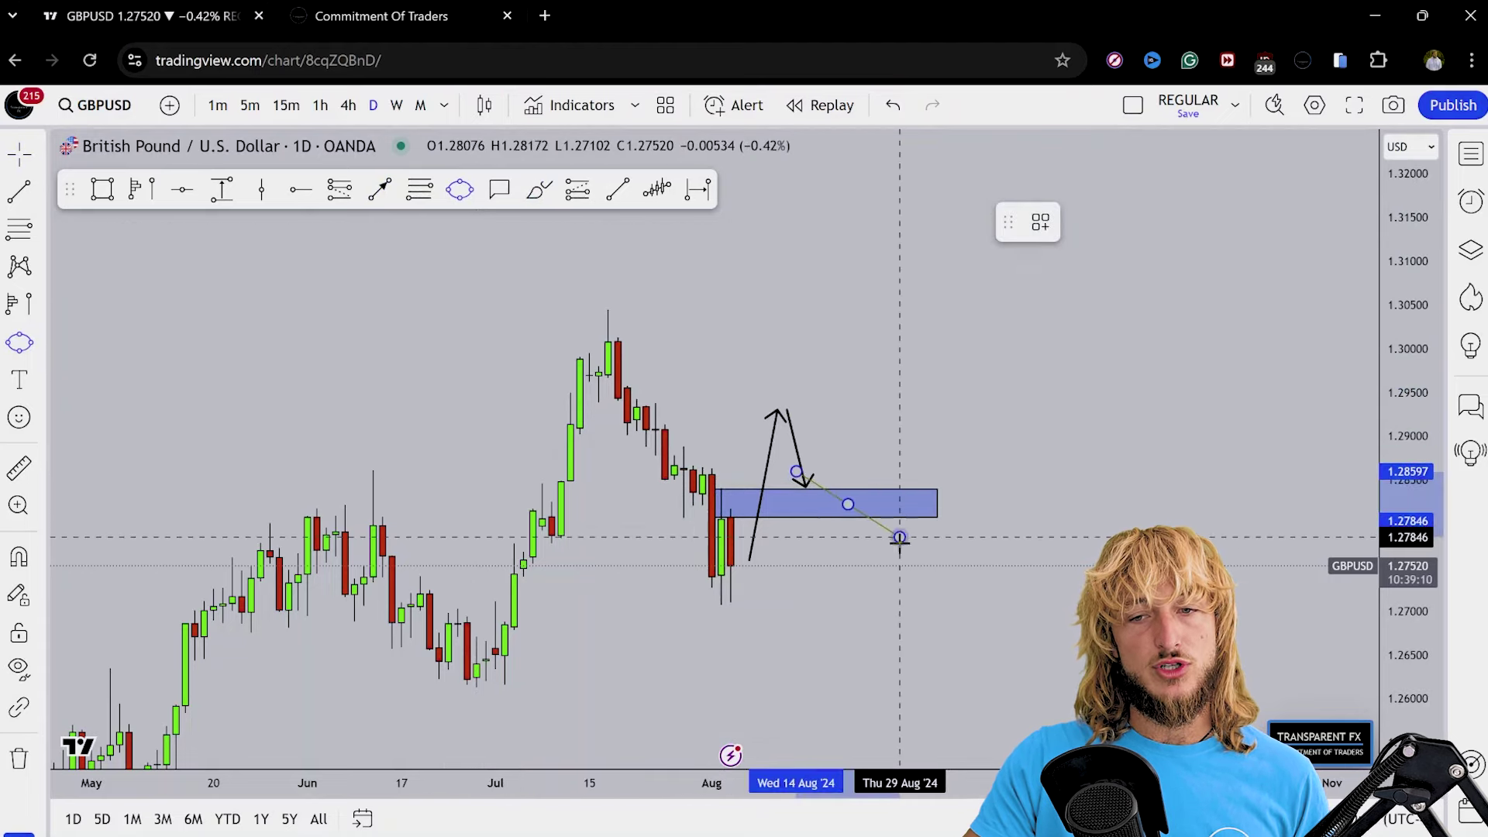
left_click(900, 537)
left_click(889, 601)
Step: Draw an up arrow rising from the circle toward the upper right
left_click(380, 189)
left_click_drag(900, 494, 946, 318)
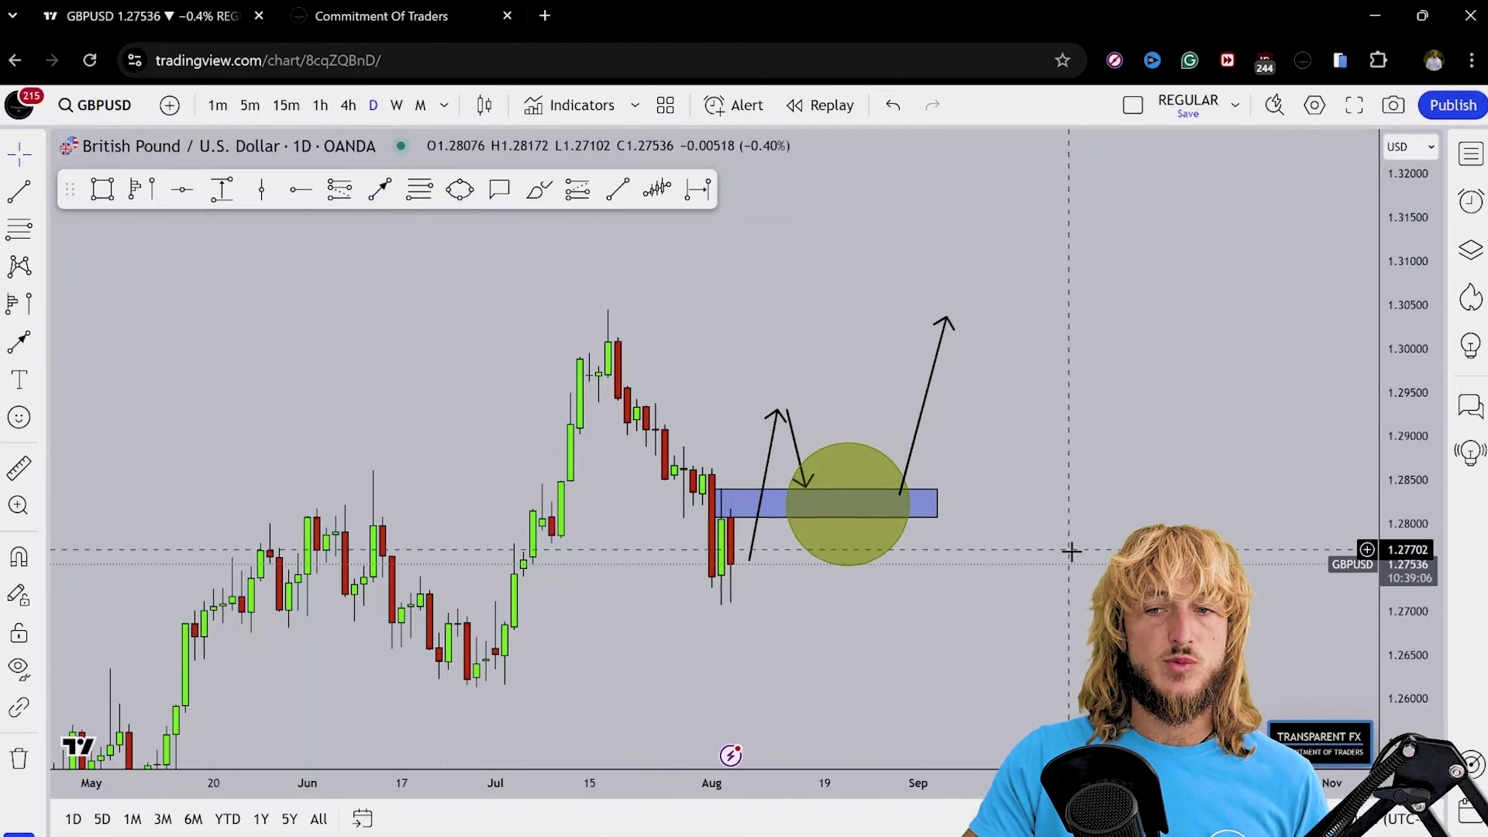
left_click_drag(1072, 555, 1002, 560)
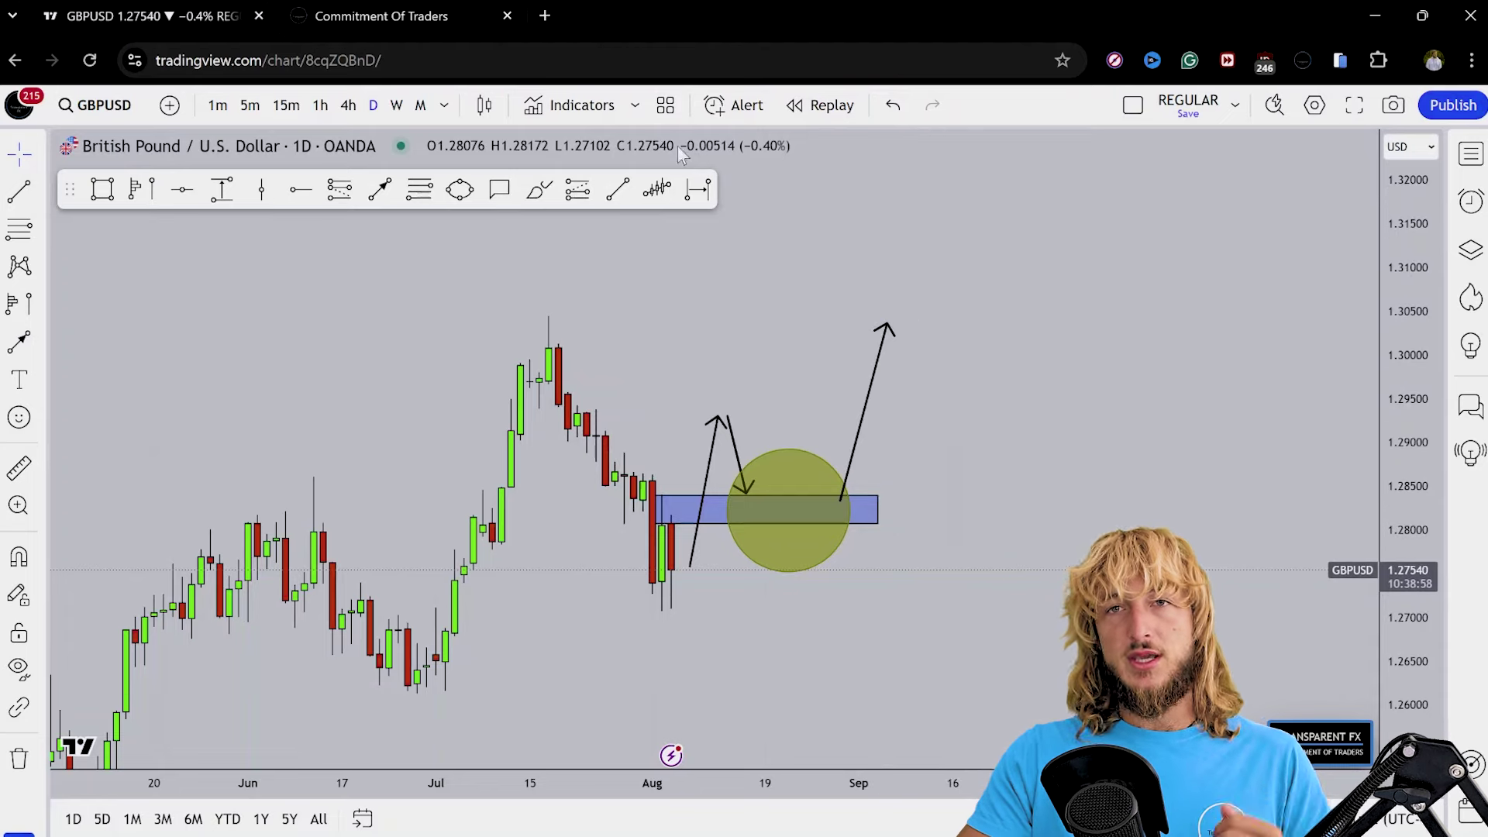
Step: Switch to the Commitment Of Traders page and highlight its title
left_click(349, 11)
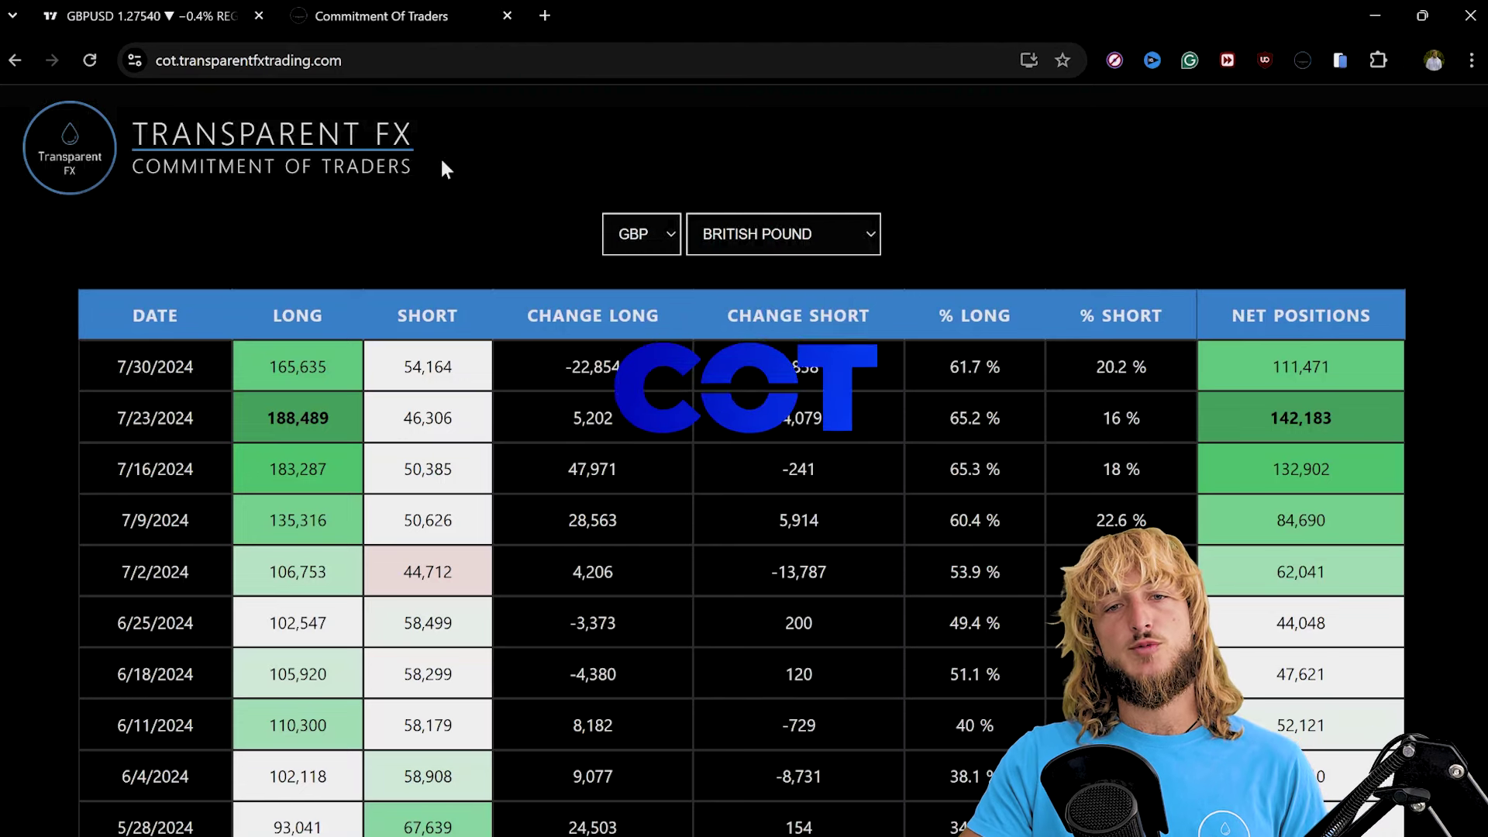
left_click_drag(440, 163, 136, 175)
left_click(557, 193)
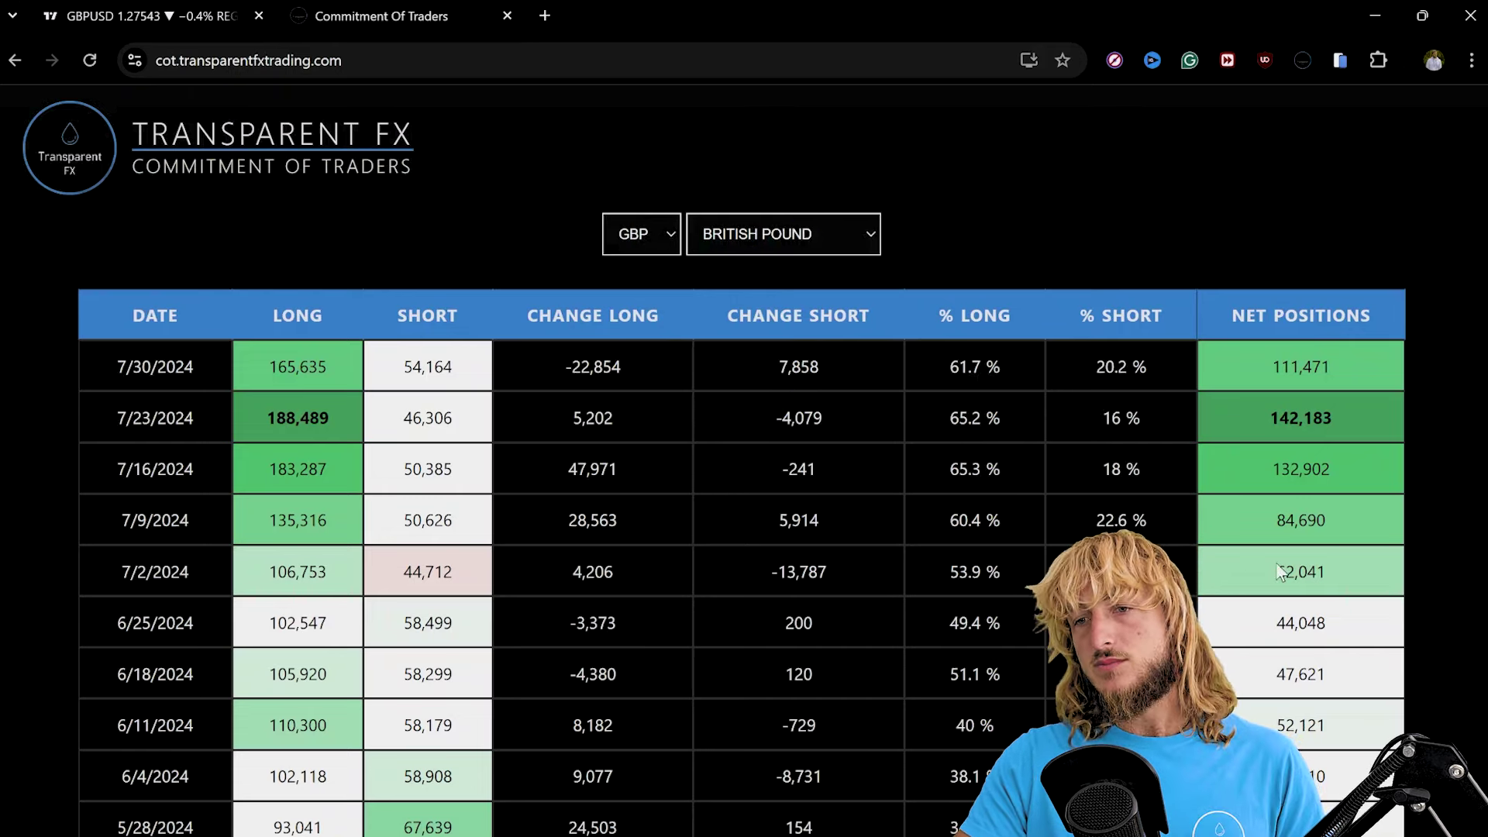
Step: Highlight the 4/30 net -28,990, short 72,658 and long 43,668 values in the GBP table
scroll(1347, 401, "down", 5)
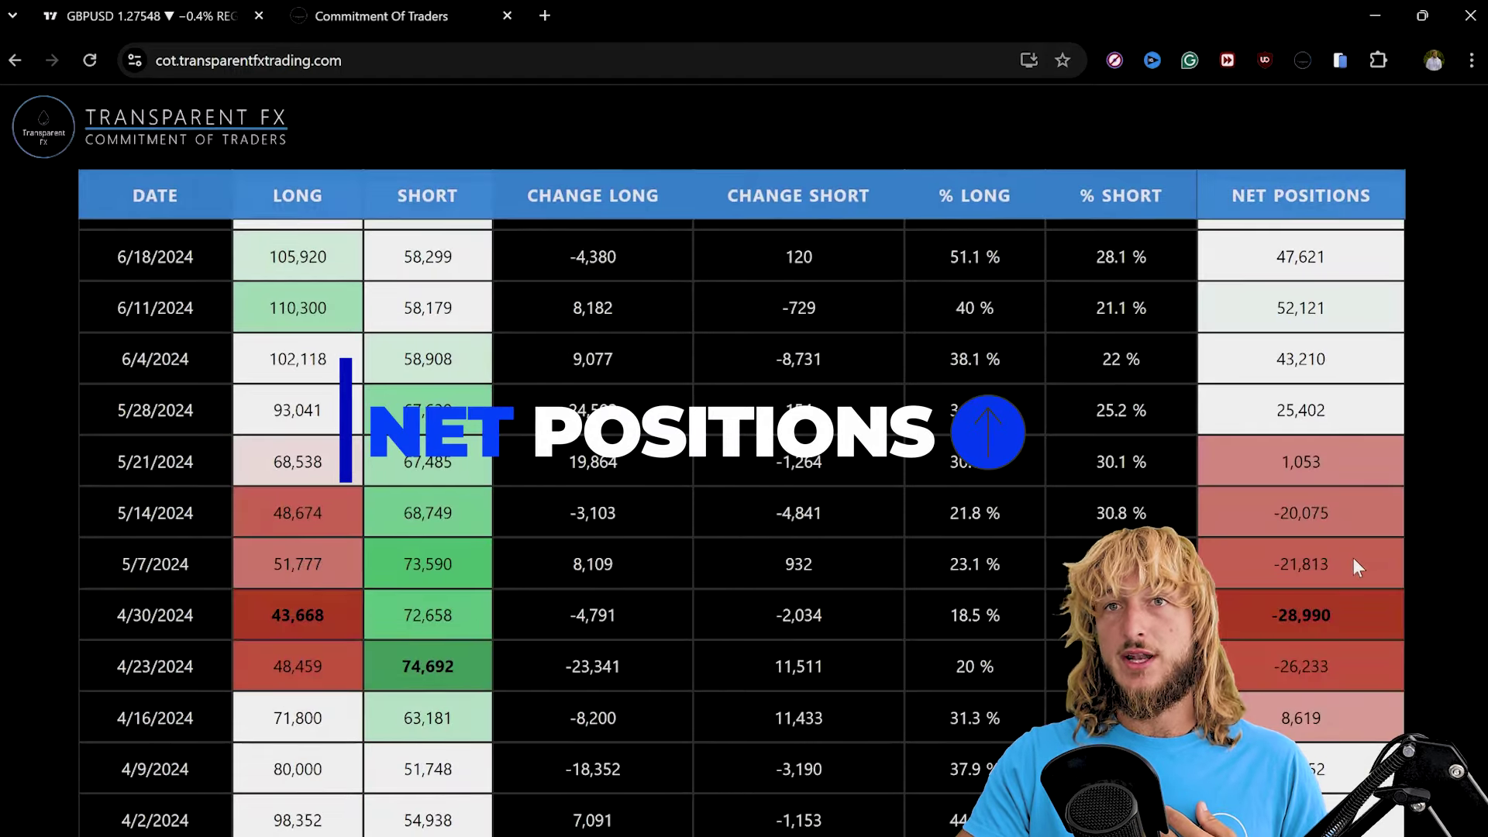
double_click(1354, 615)
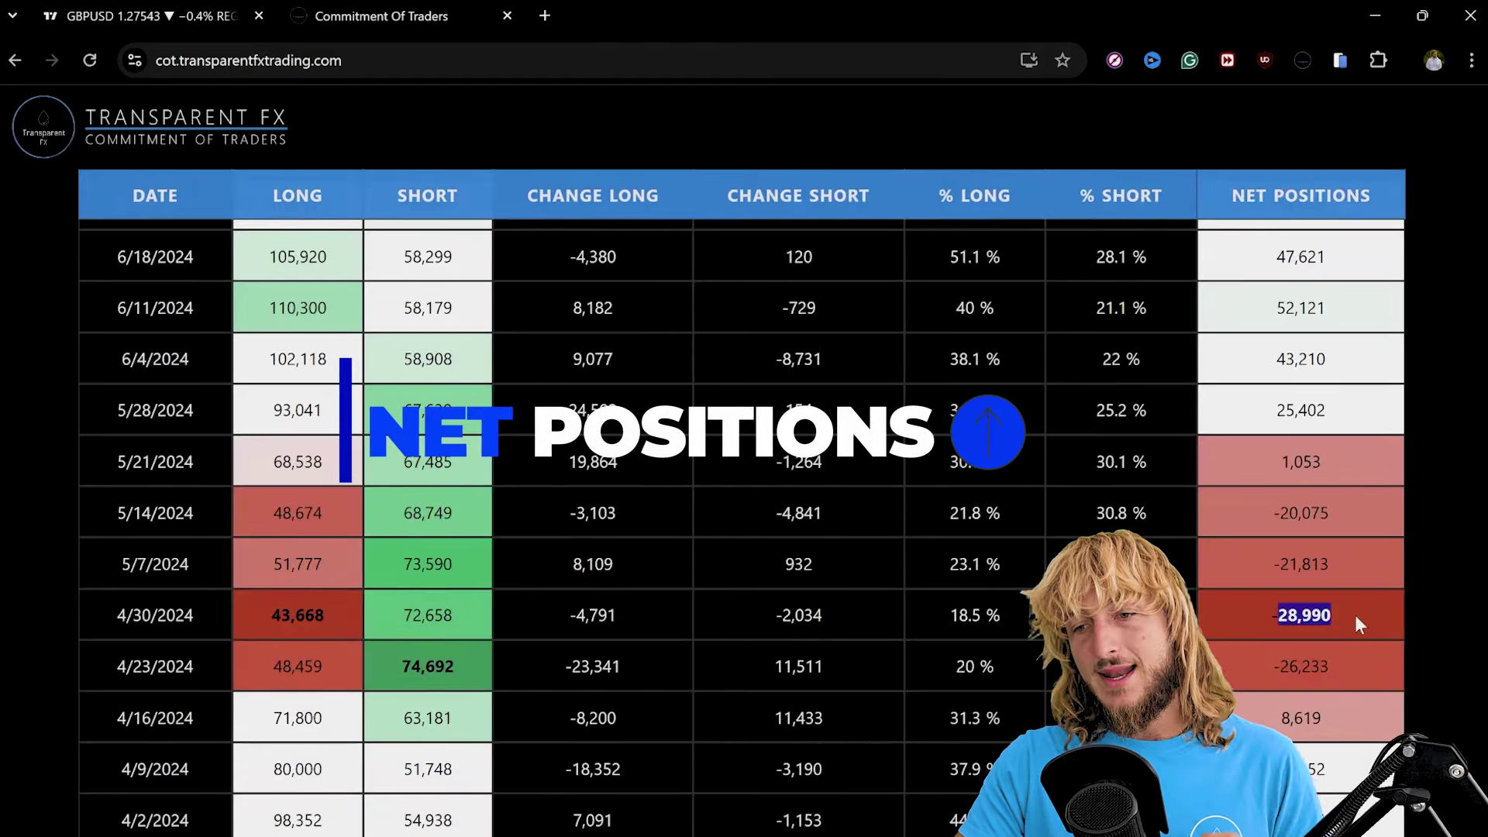
triple_click(1349, 620)
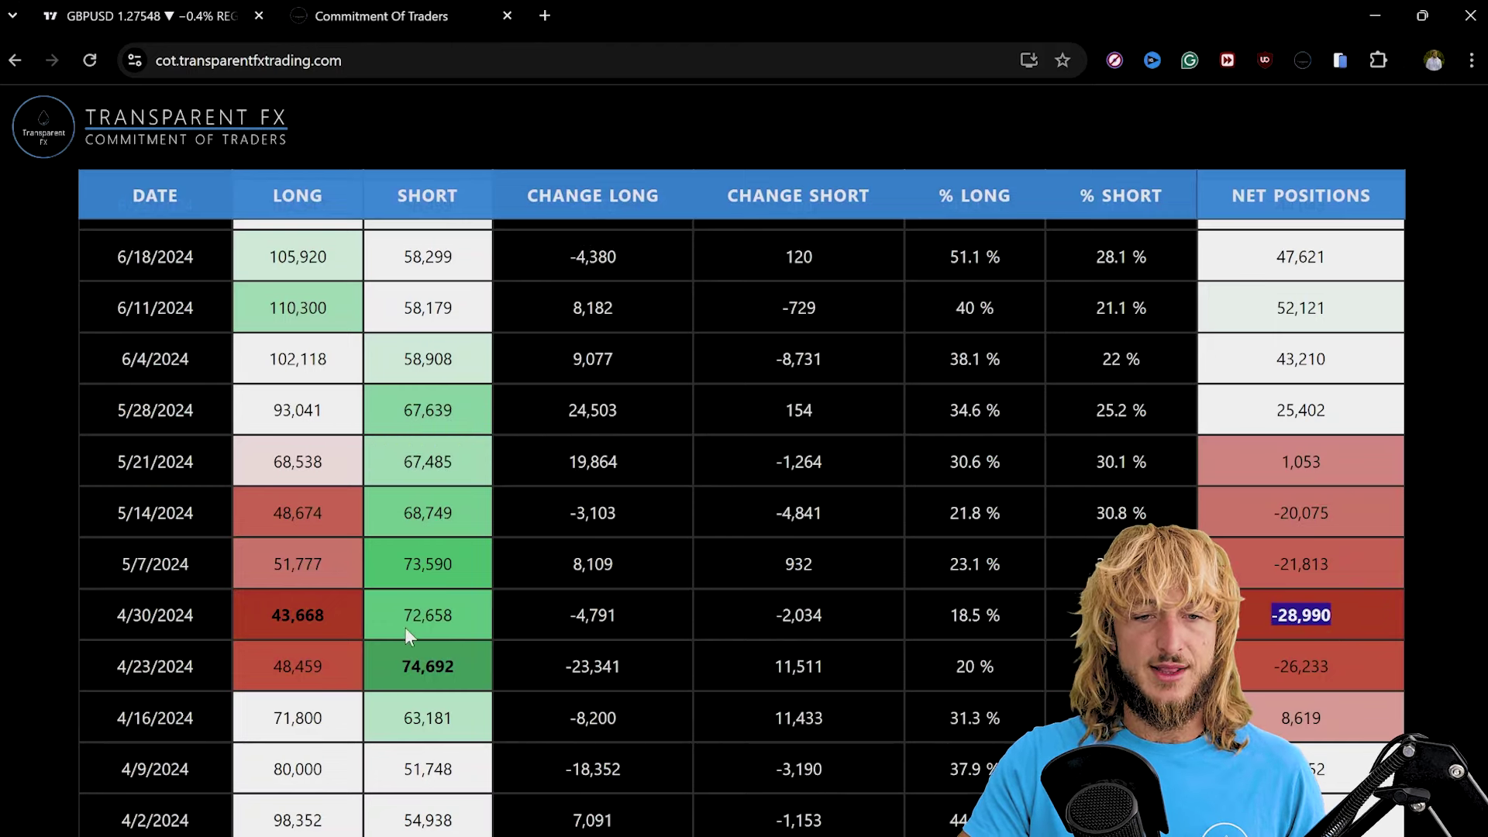
left_click_drag(404, 628, 459, 617)
left_click(275, 616)
double_click(275, 616)
scroll(276, 616, "up", 5)
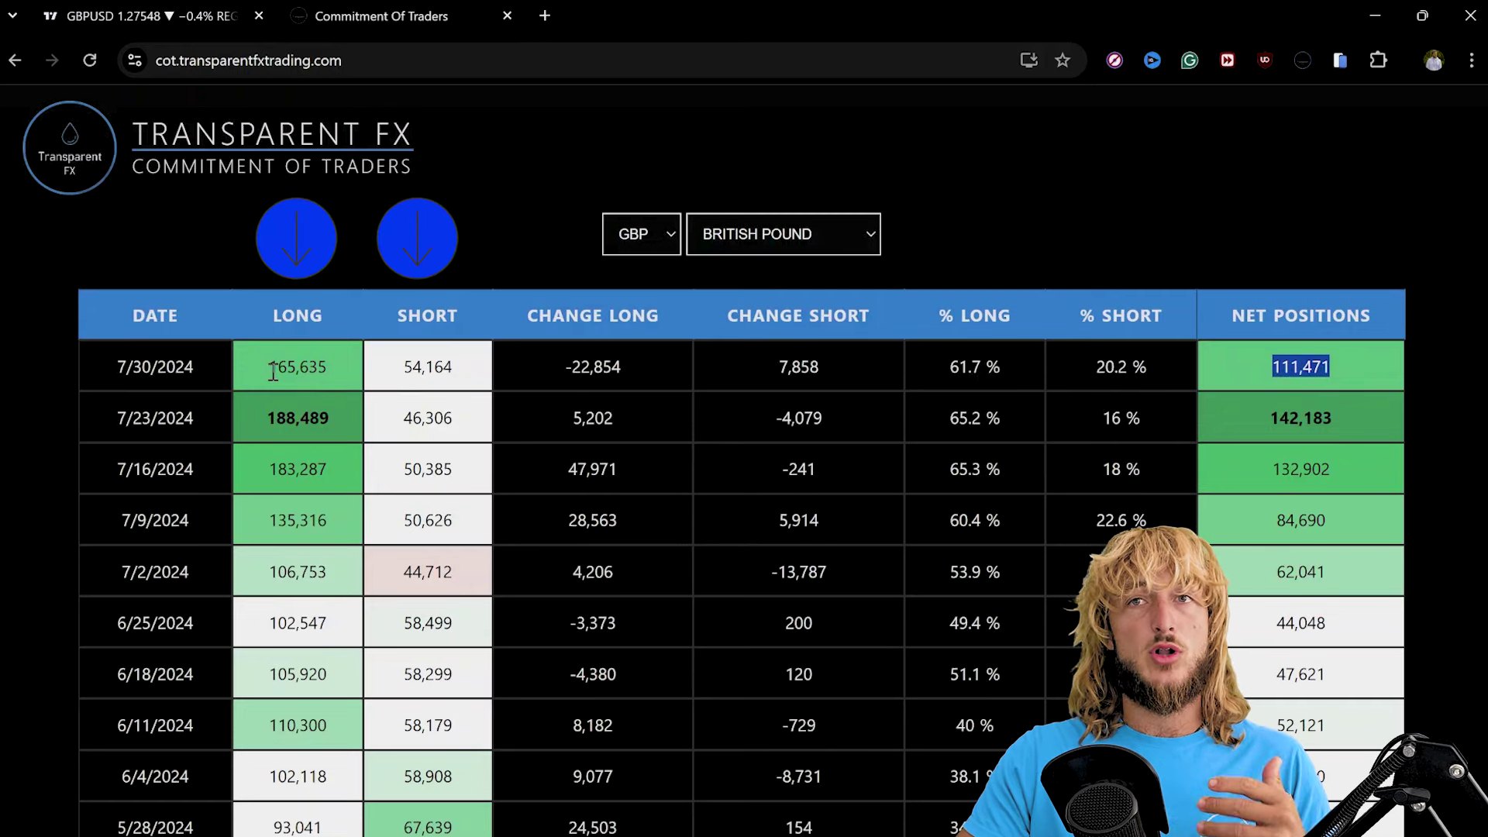
left_click(411, 366)
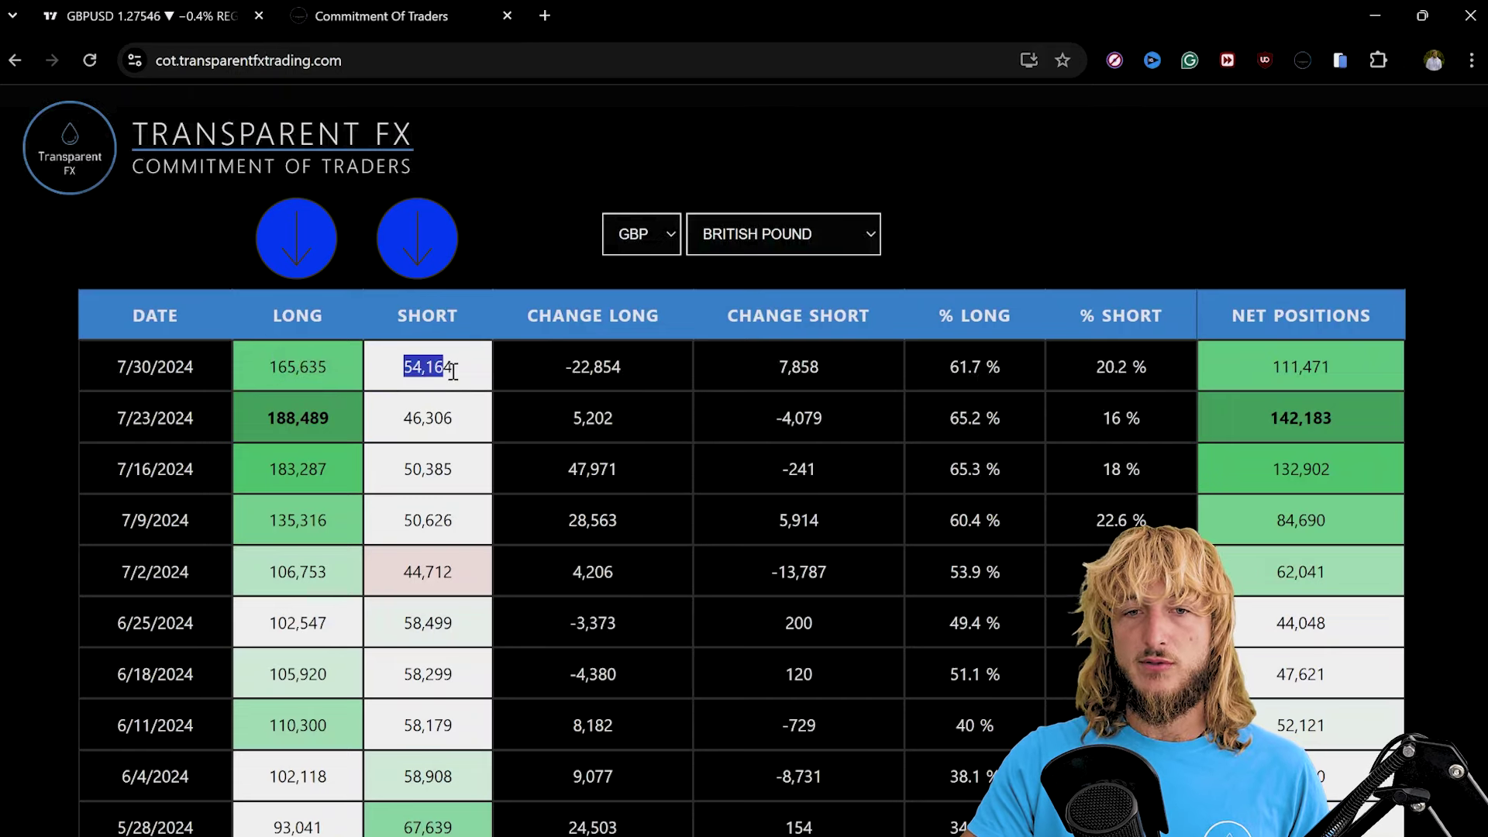
left_click(518, 233)
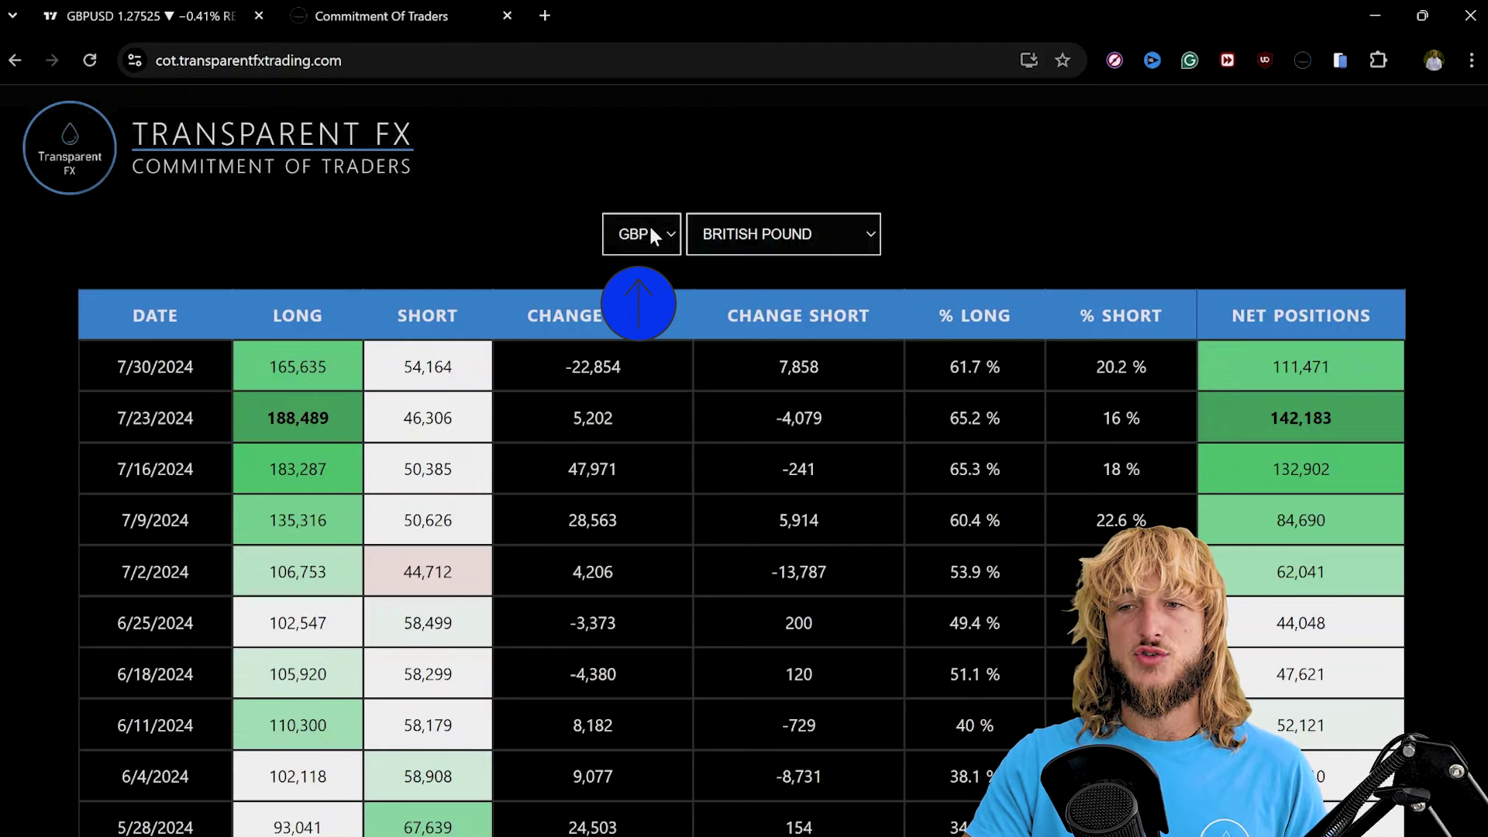
scroll(377, 721, "down", 5)
scroll(398, 748, "up", 2)
scroll(425, 474, "down", 1)
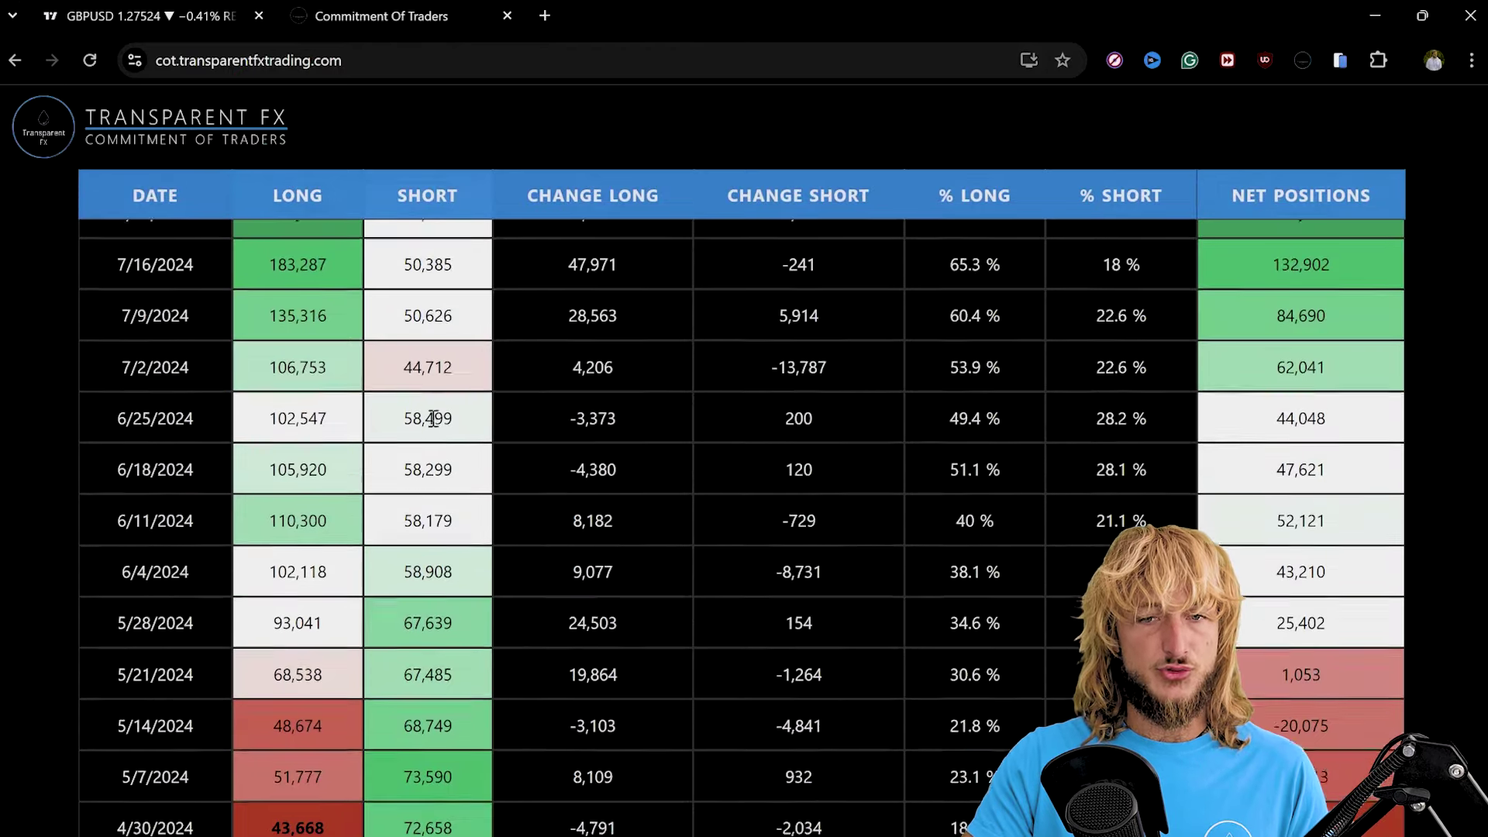
scroll(391, 769, "down", 3)
scroll(442, 655, "up", 5)
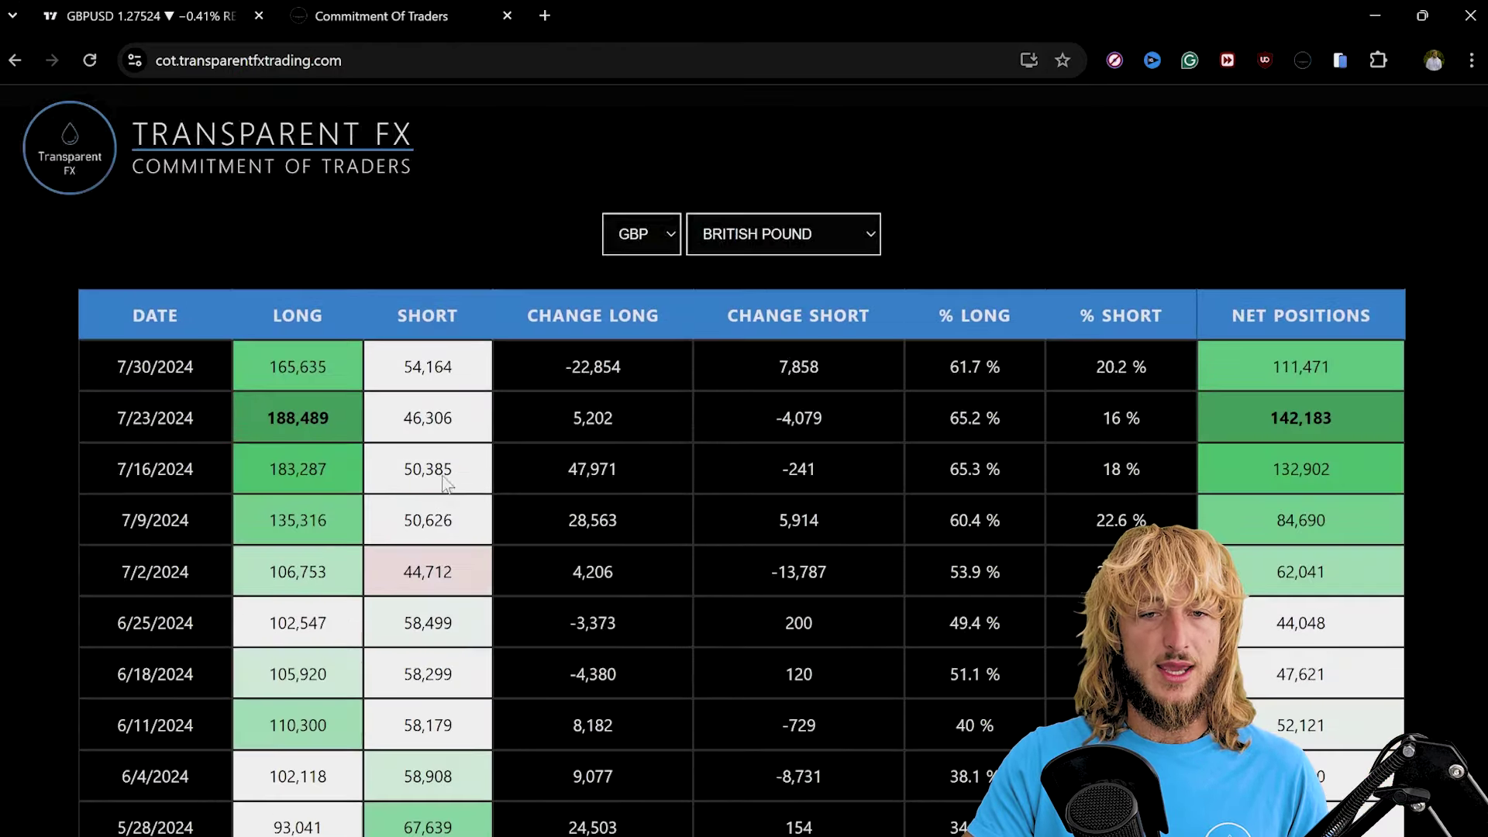
scroll(331, 326, "down", 5)
scroll(319, 616, "up", 5)
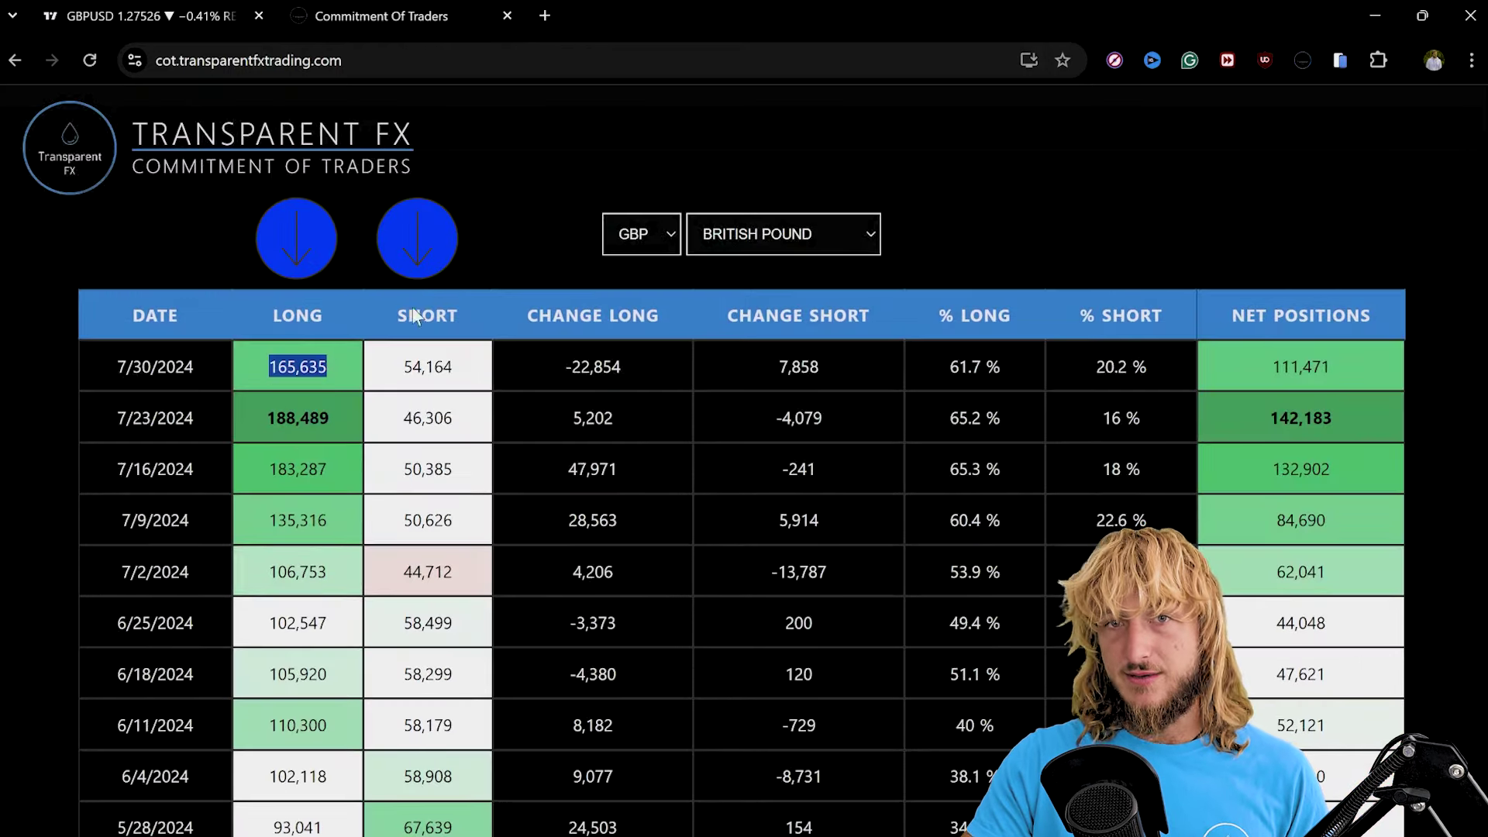
left_click(554, 206)
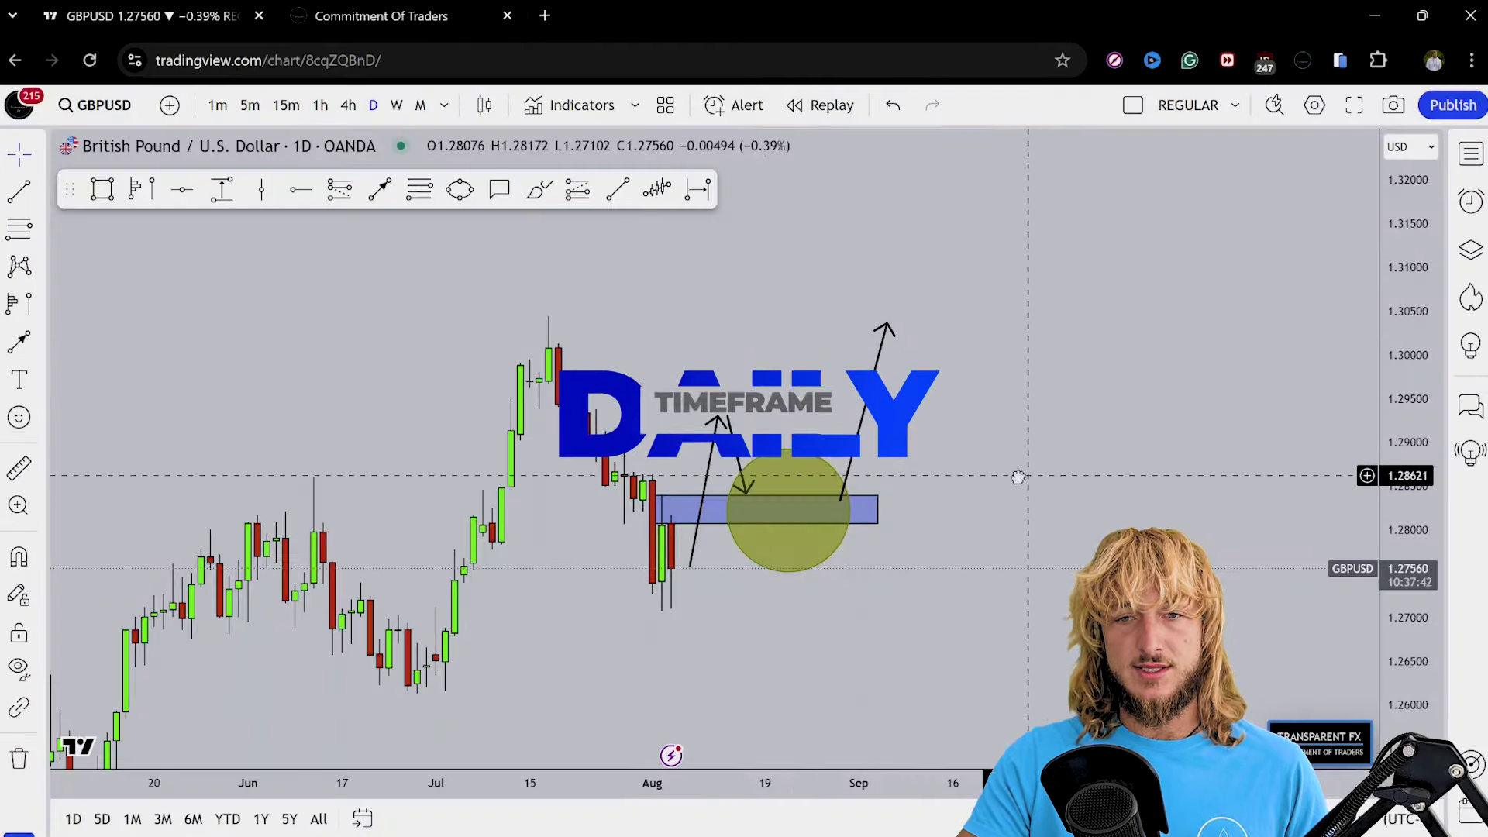
Step: Draw a red loop inside the yellow circle, undo it, and glance at the COT table
left_click_drag(1017, 475, 984, 468)
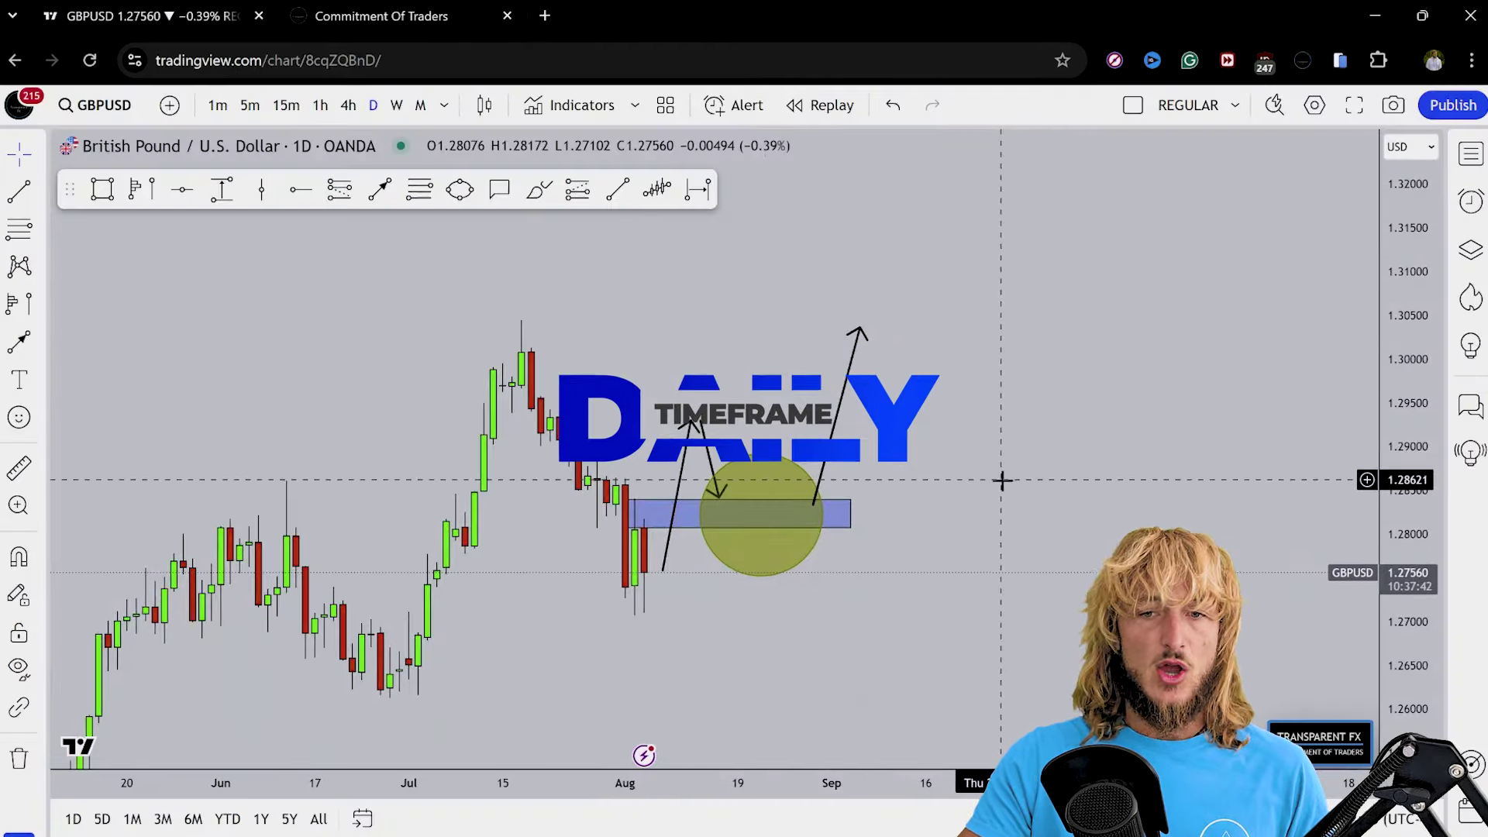
left_click(539, 189)
mouse_move(663, 554)
left_mouse_down()
mouse_move(671, 444)
mouse_move(756, 513)
mouse_move(771, 494)
left_mouse_up()
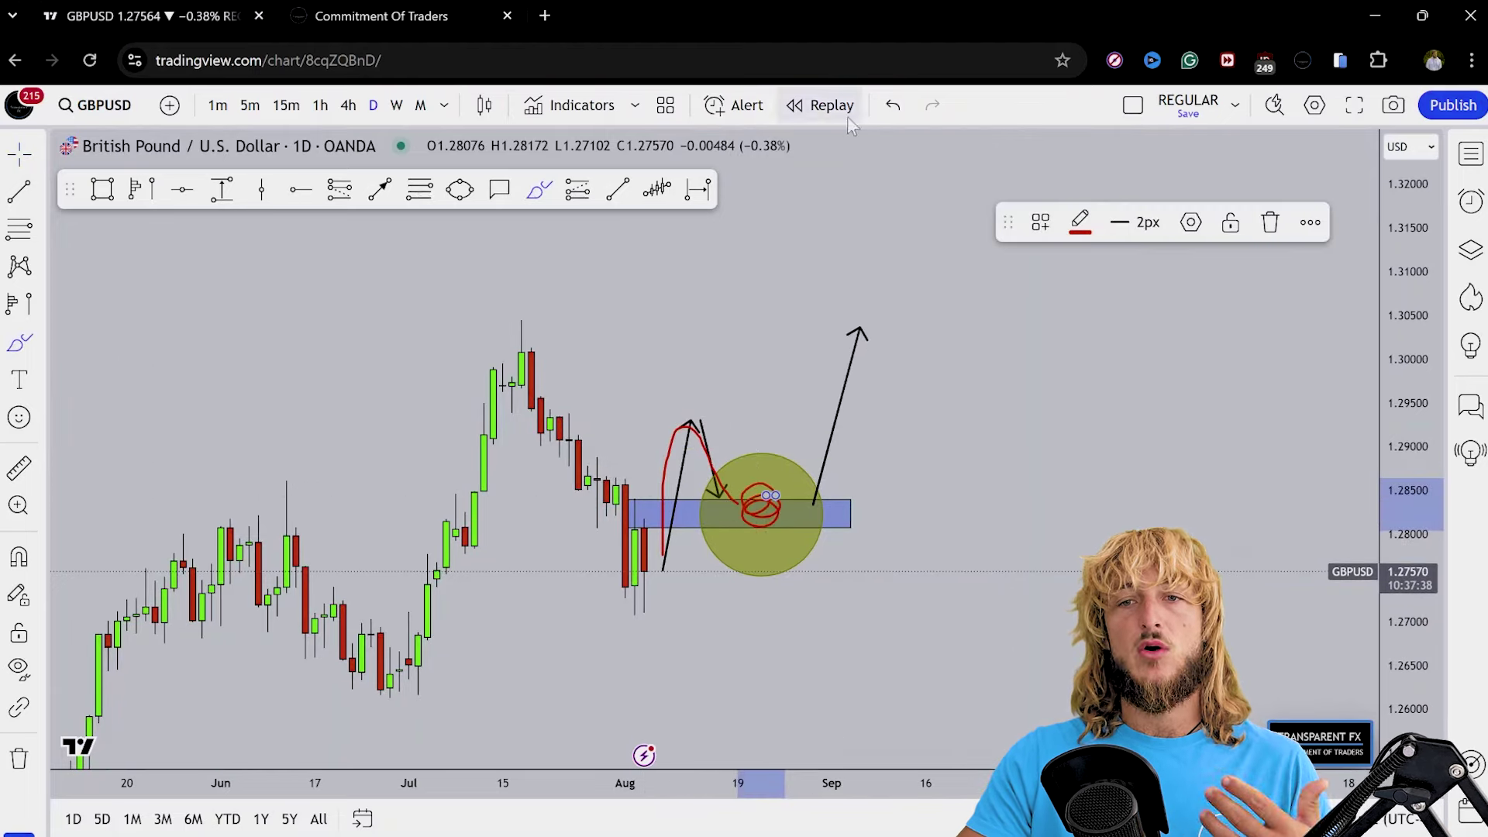
left_click(893, 106)
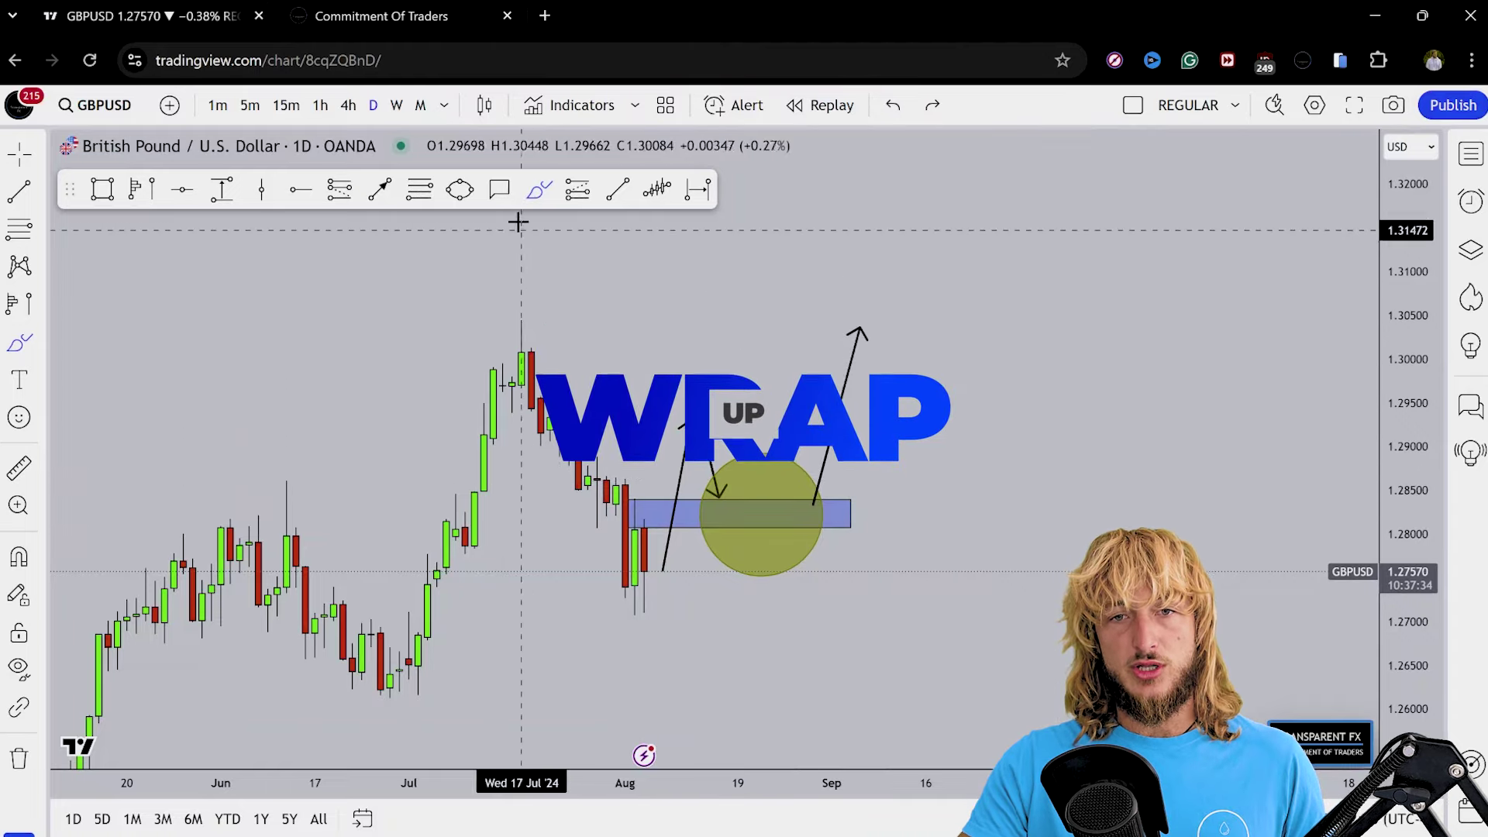
left_click(380, 22)
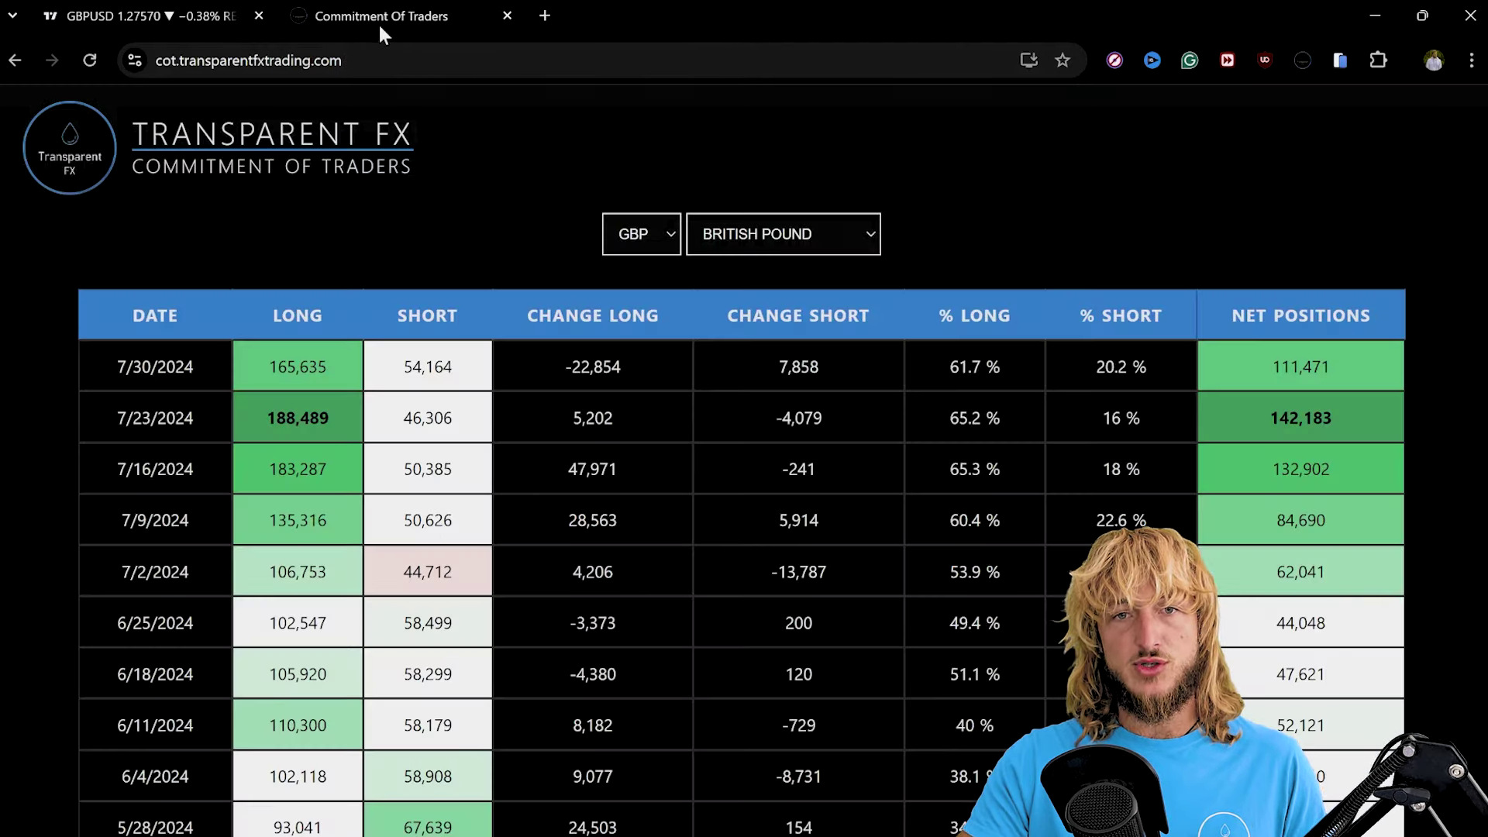
key("ctrl+shift+Tab")
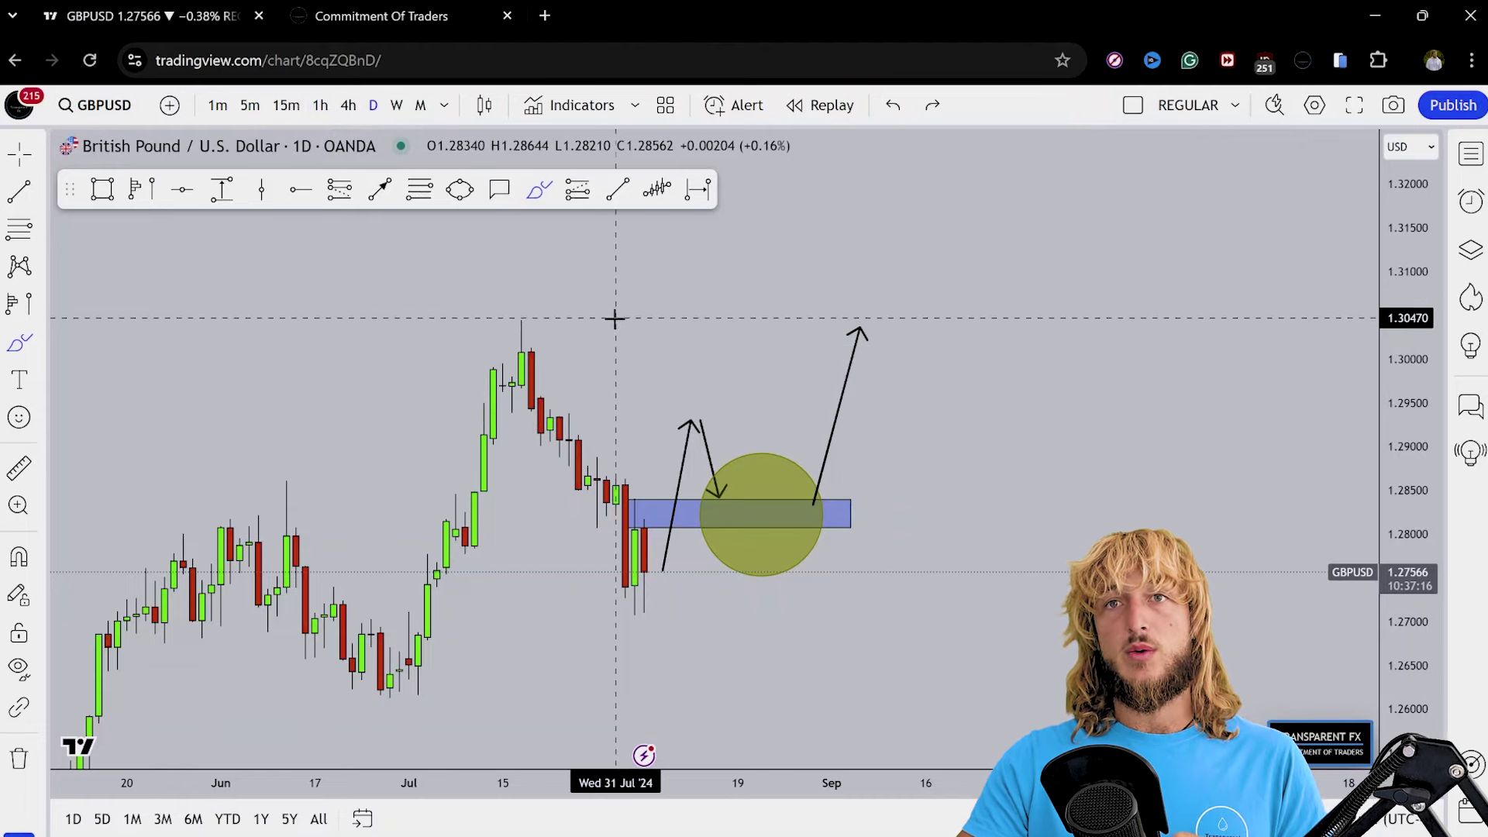
Step: Draw a red squiggle across the blue zone, removing the extra rising and impulse strokes
left_click(719, 496)
left_click_drag(719, 496, 794, 513)
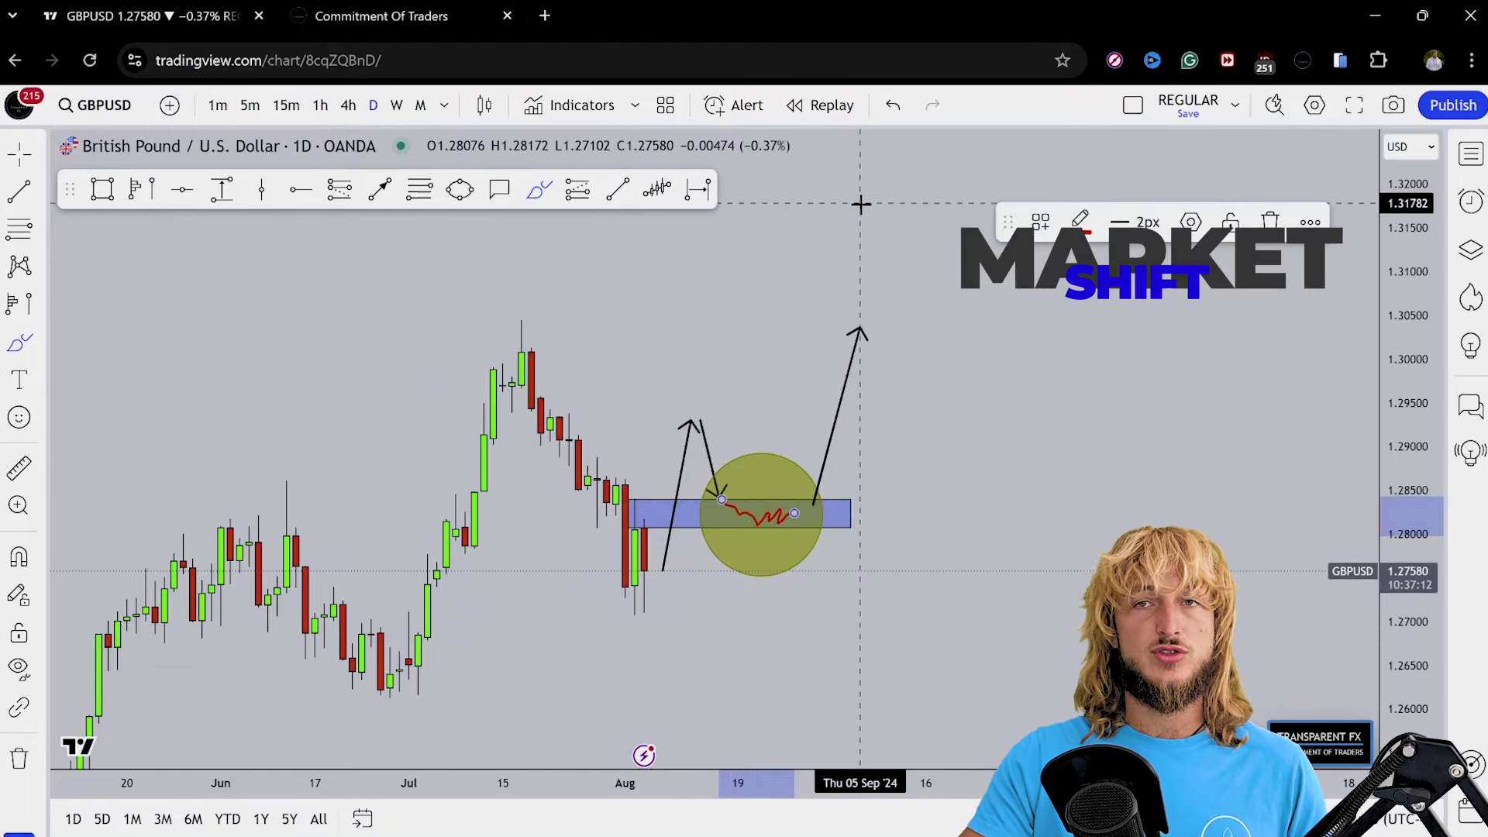
left_click_drag(803, 489, 905, 168)
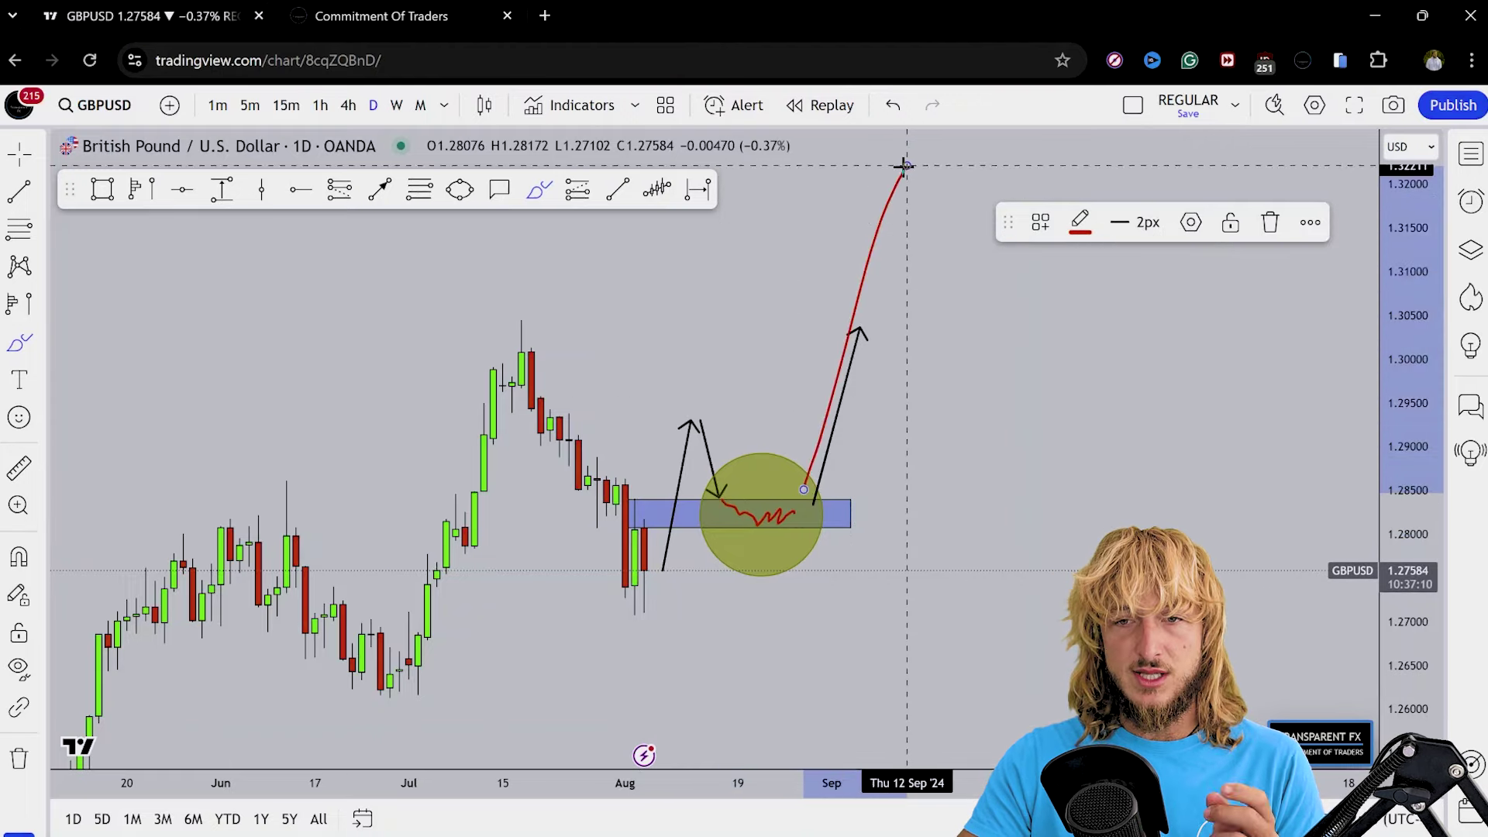
left_click(895, 107)
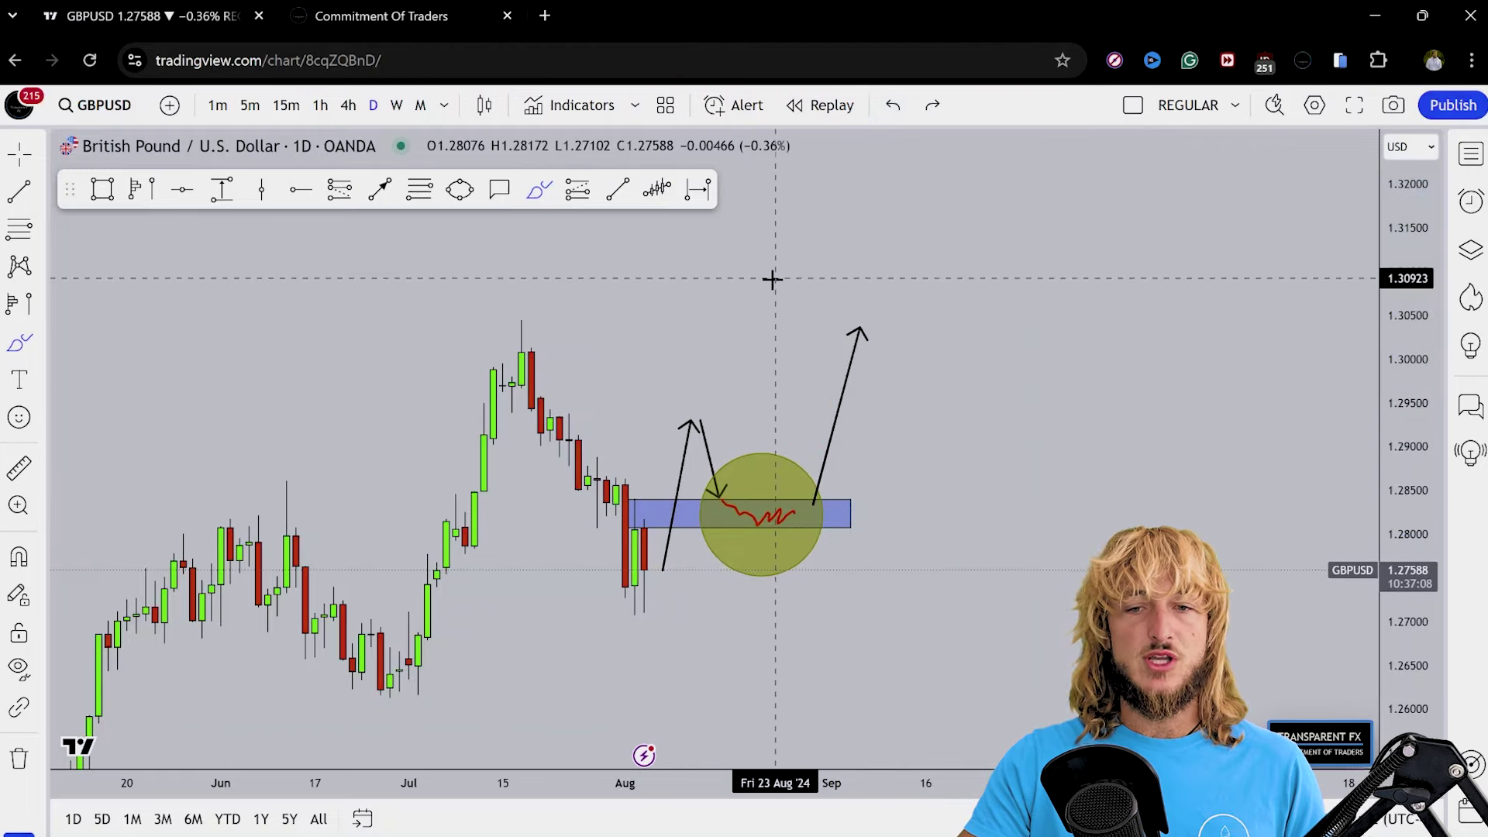
left_click_drag(642, 589, 702, 436)
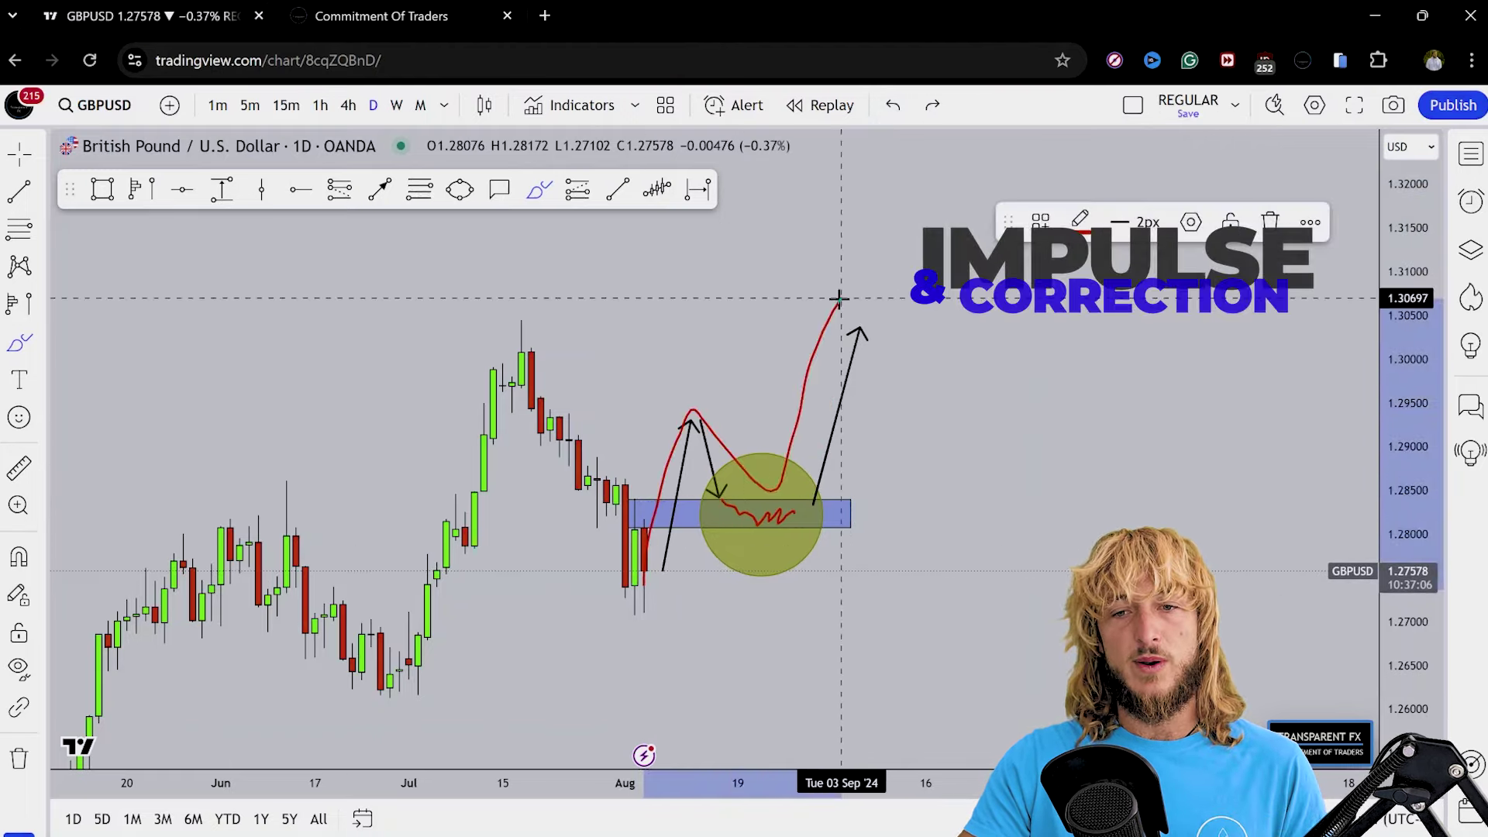
left_click(1270, 222)
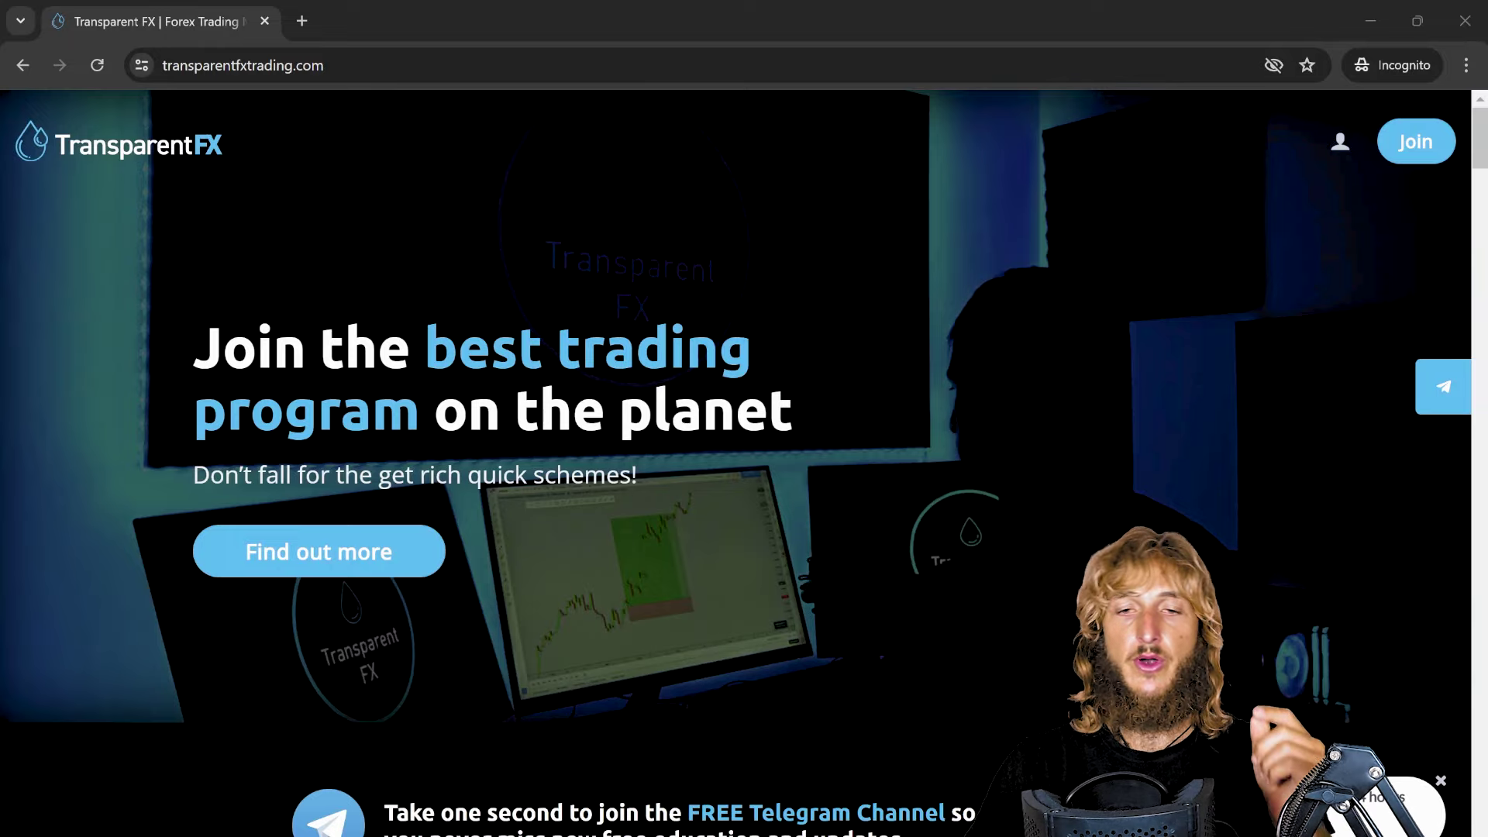
Step: Highlight the transparentfxtrading.com address, then scroll down past the mentorship offerings to COT Data Software
left_click_drag(324, 65, 172, 65)
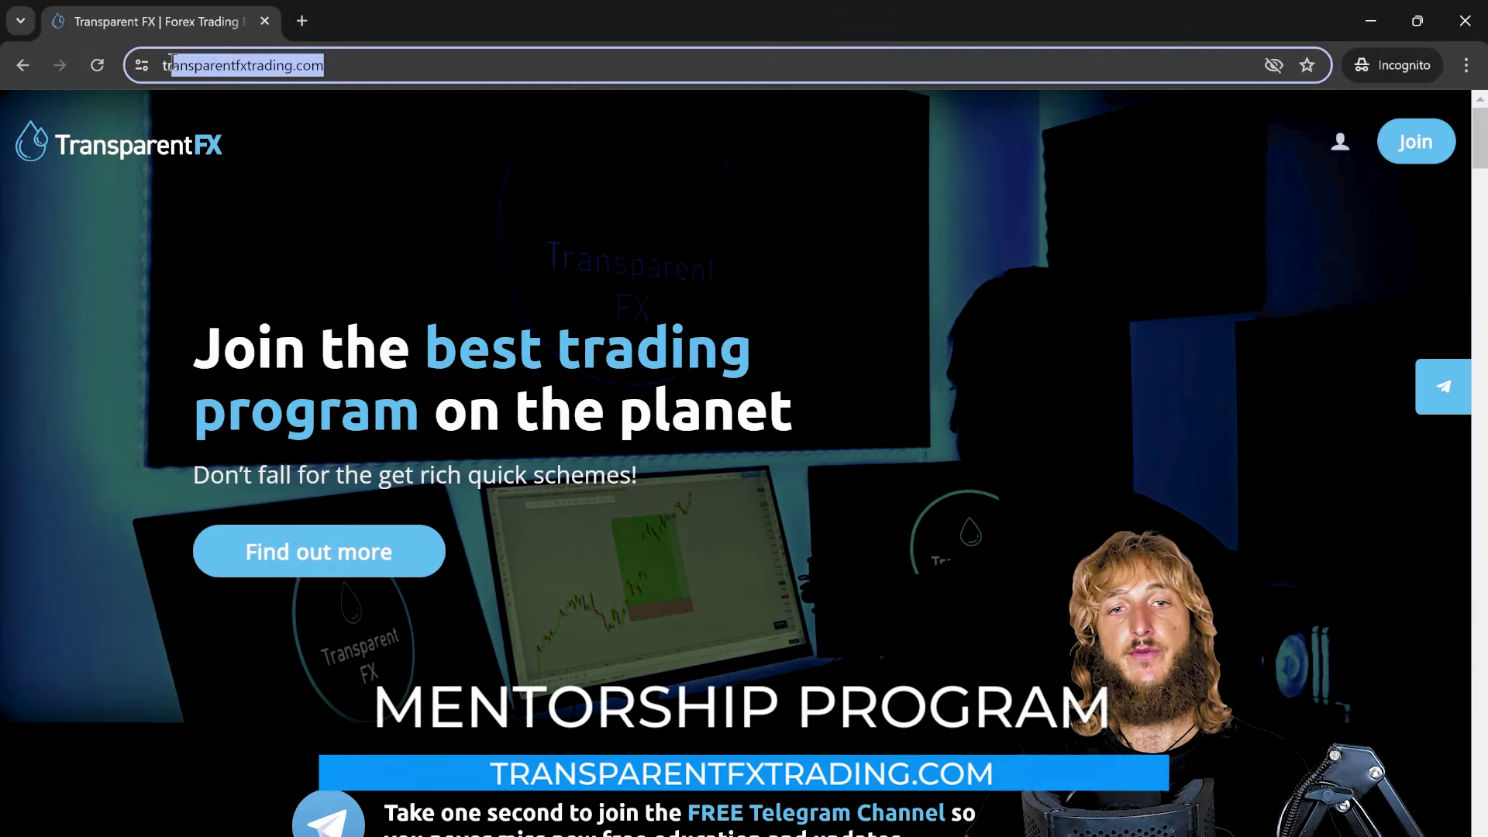
left_click(897, 270)
scroll(915, 303, "down", 8)
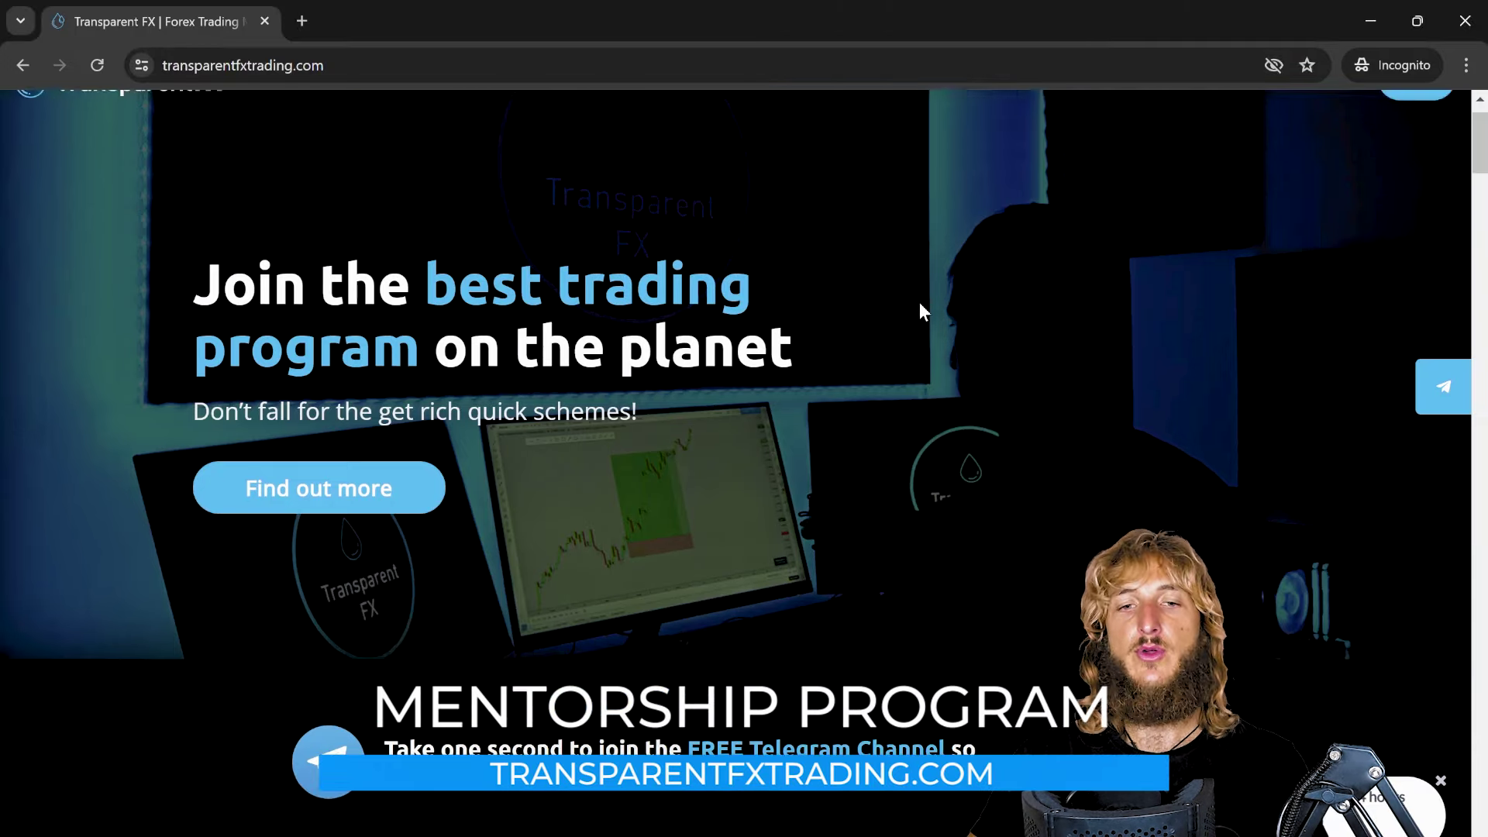
scroll(923, 304, "down", 1)
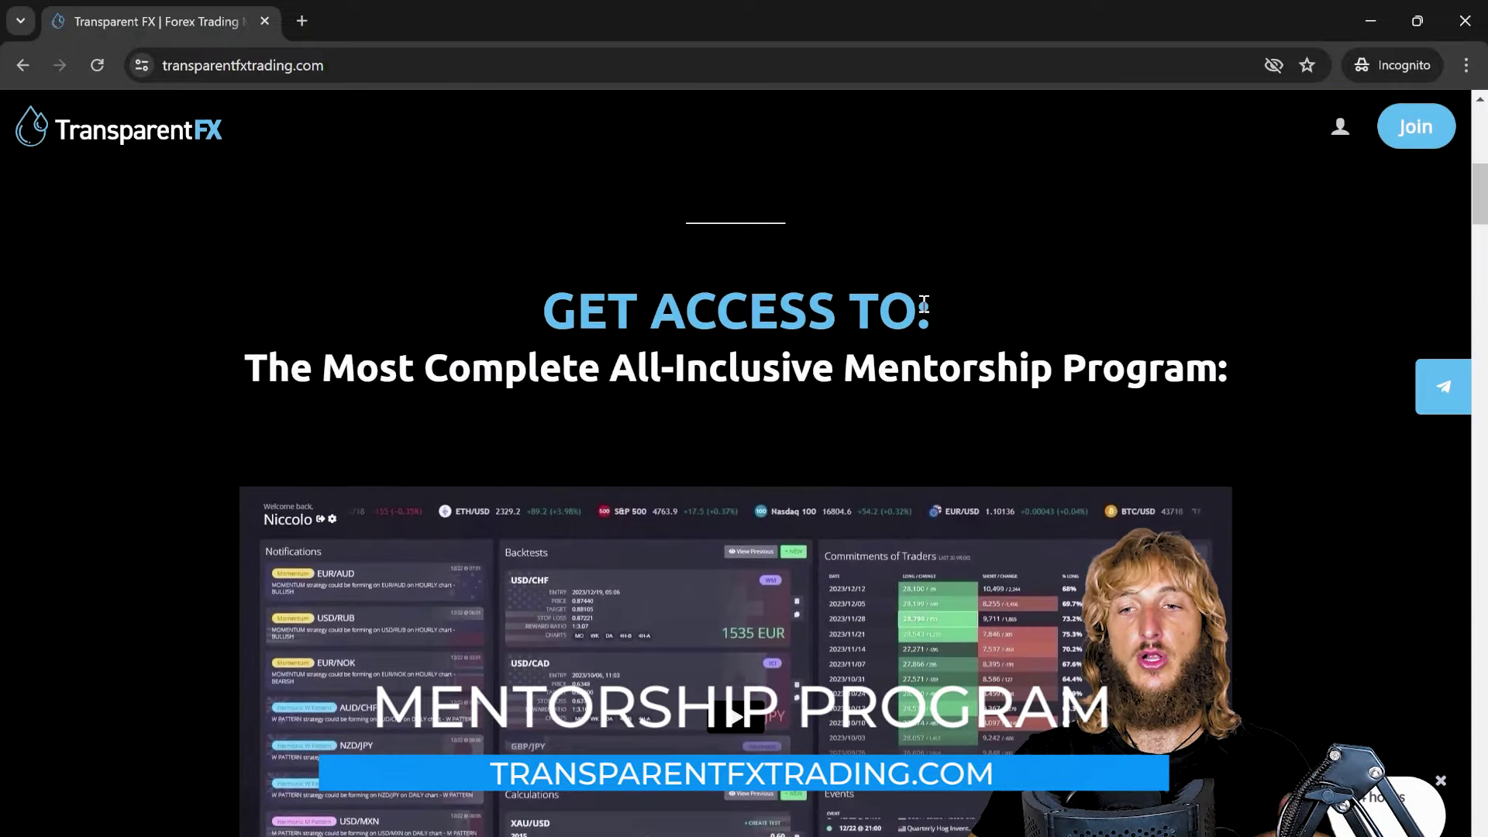
scroll(890, 365, "down", 1)
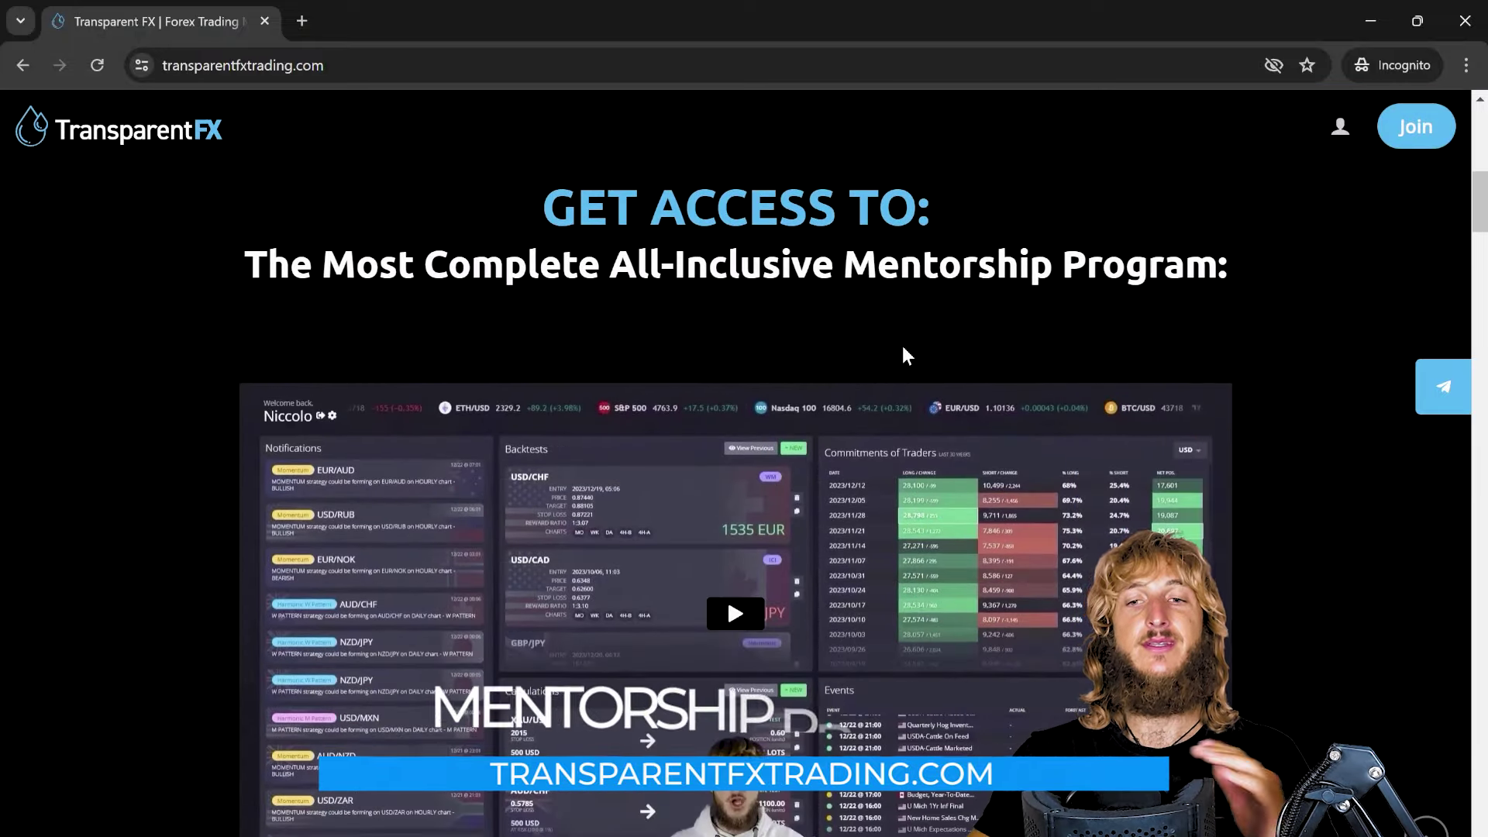
scroll(903, 347, "down", 1)
scroll(902, 354, "down", 1)
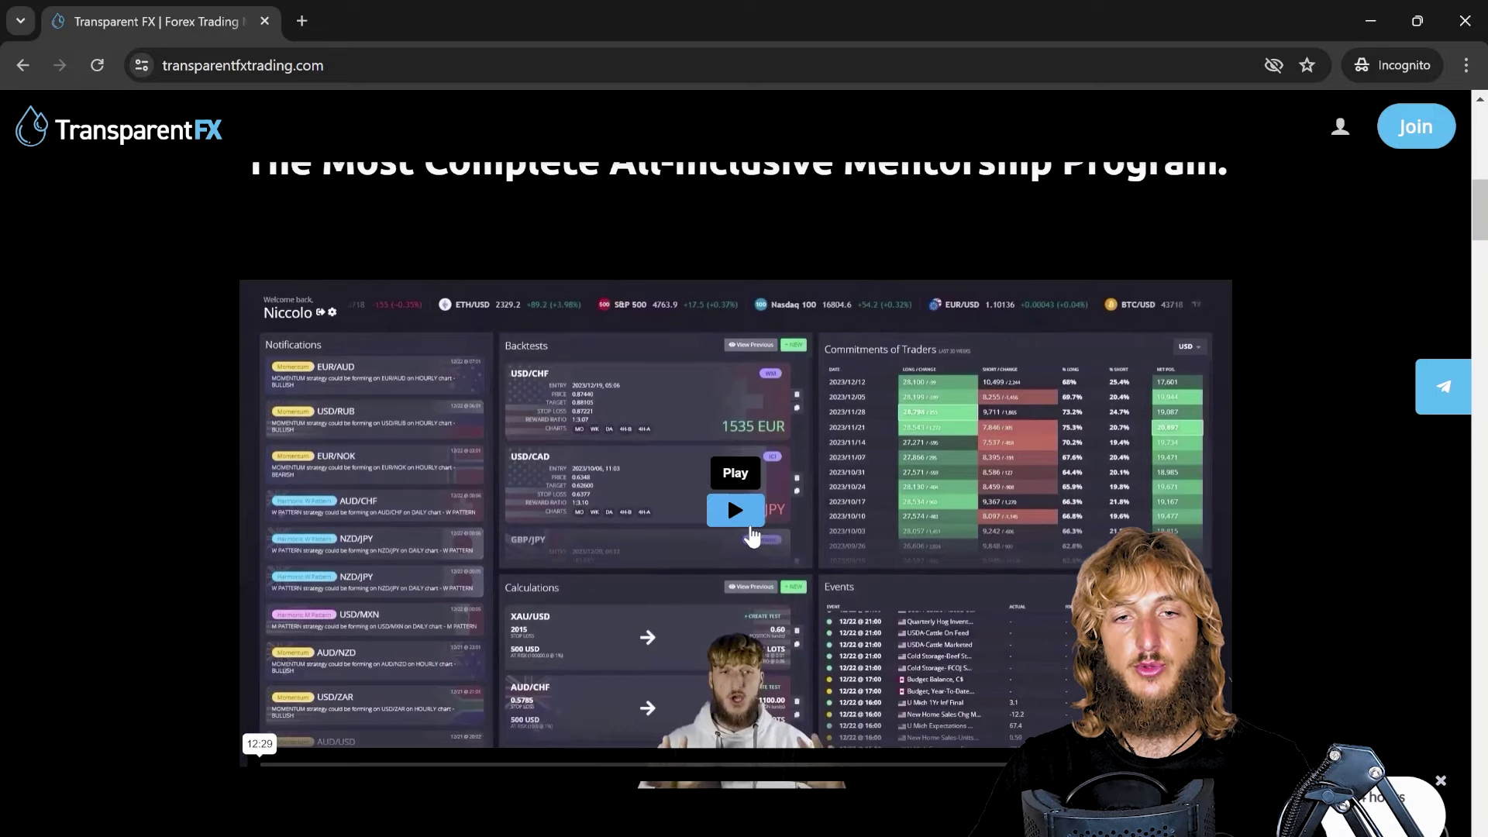
scroll(1053, 522, "down", 10)
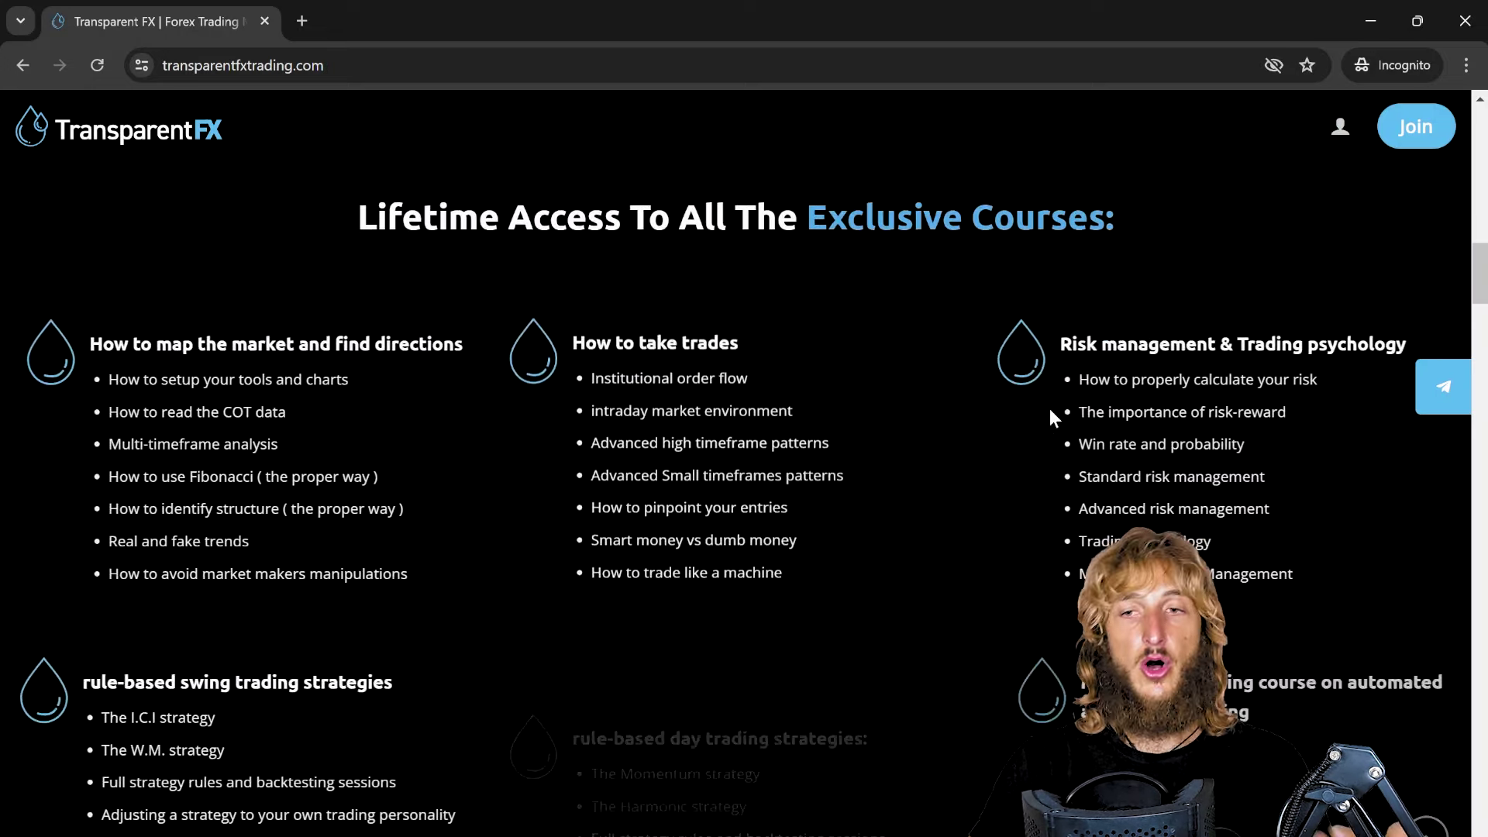
scroll(956, 409, "down", 1)
scroll(956, 409, "down", 3)
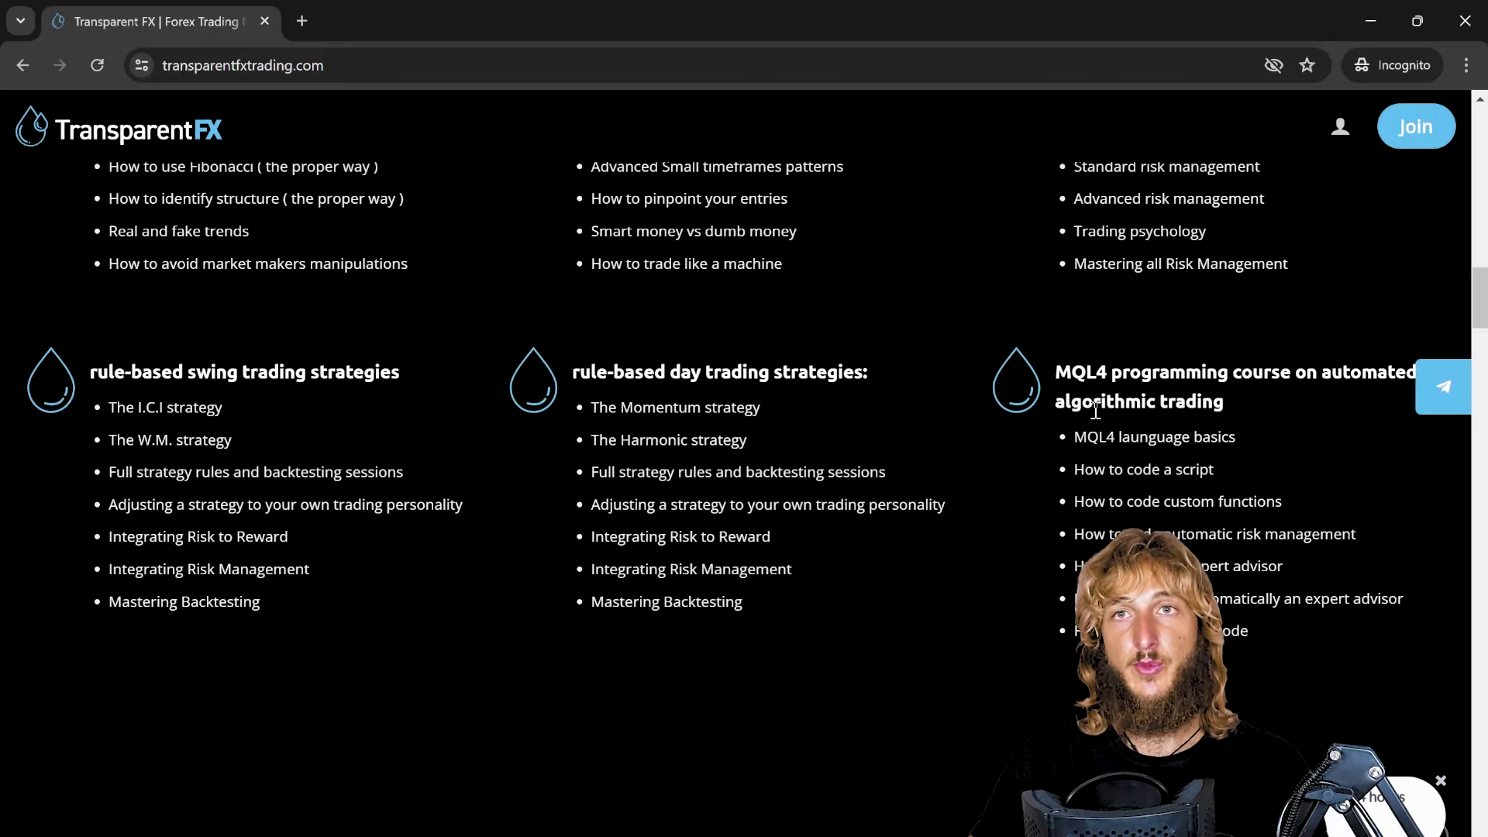
scroll(1096, 411, "down", 9)
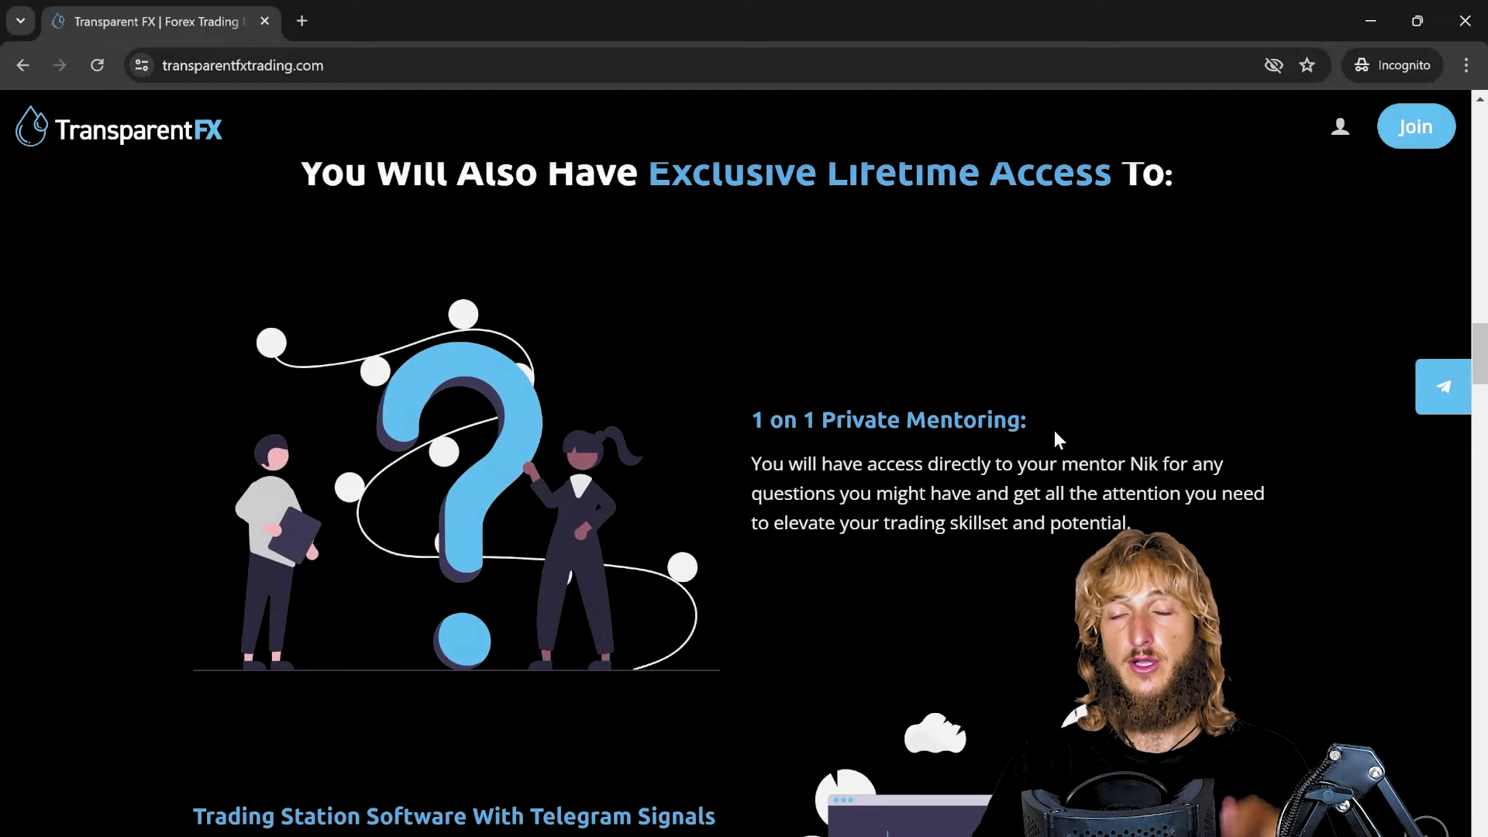
scroll(1054, 430, "down", 5)
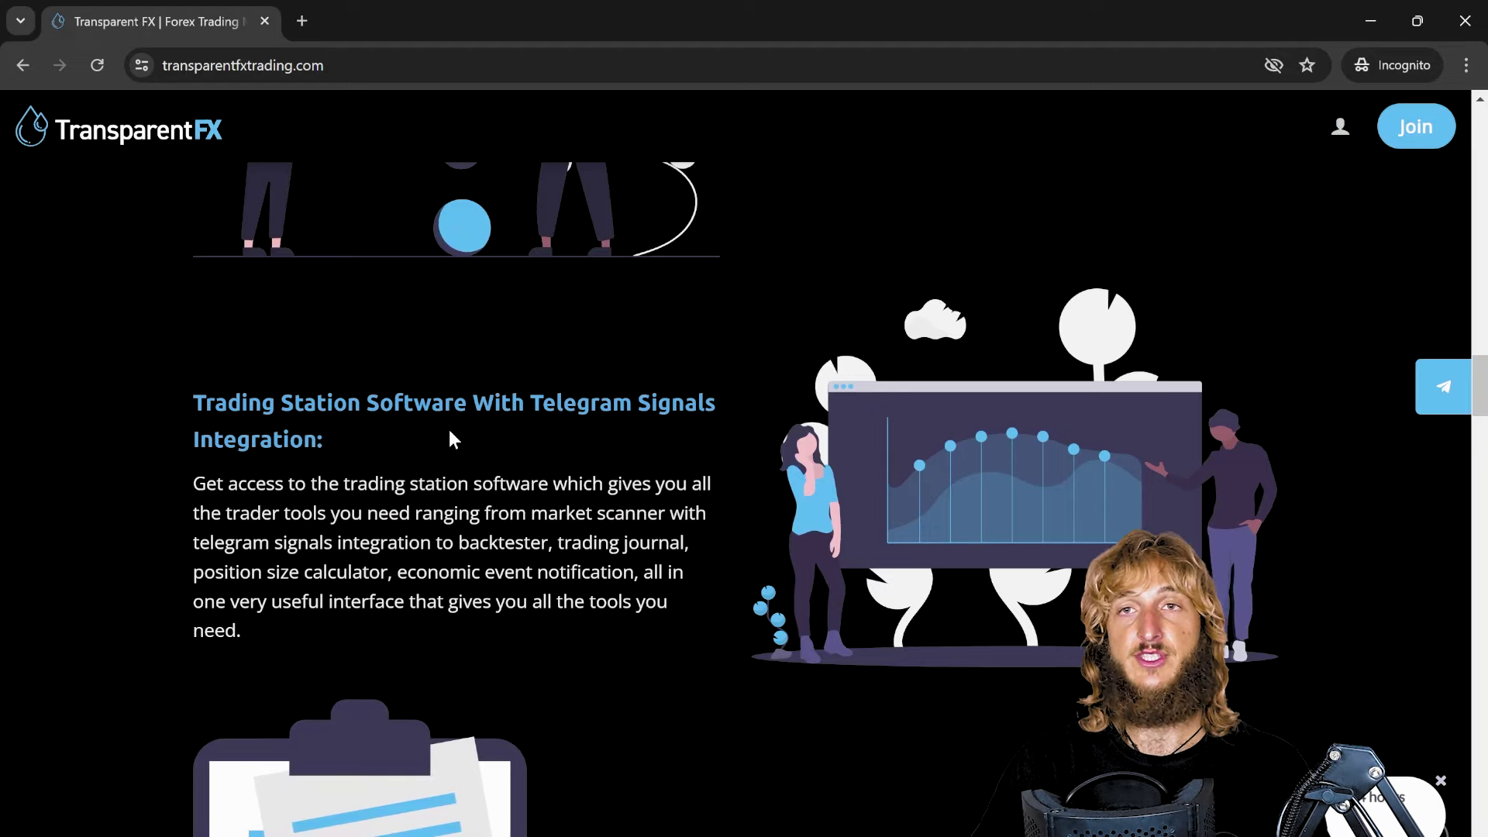
Step: Scroll down to the student testimonials, then back up to the 'Join the best trading program' banner
scroll(453, 434, "down", 5)
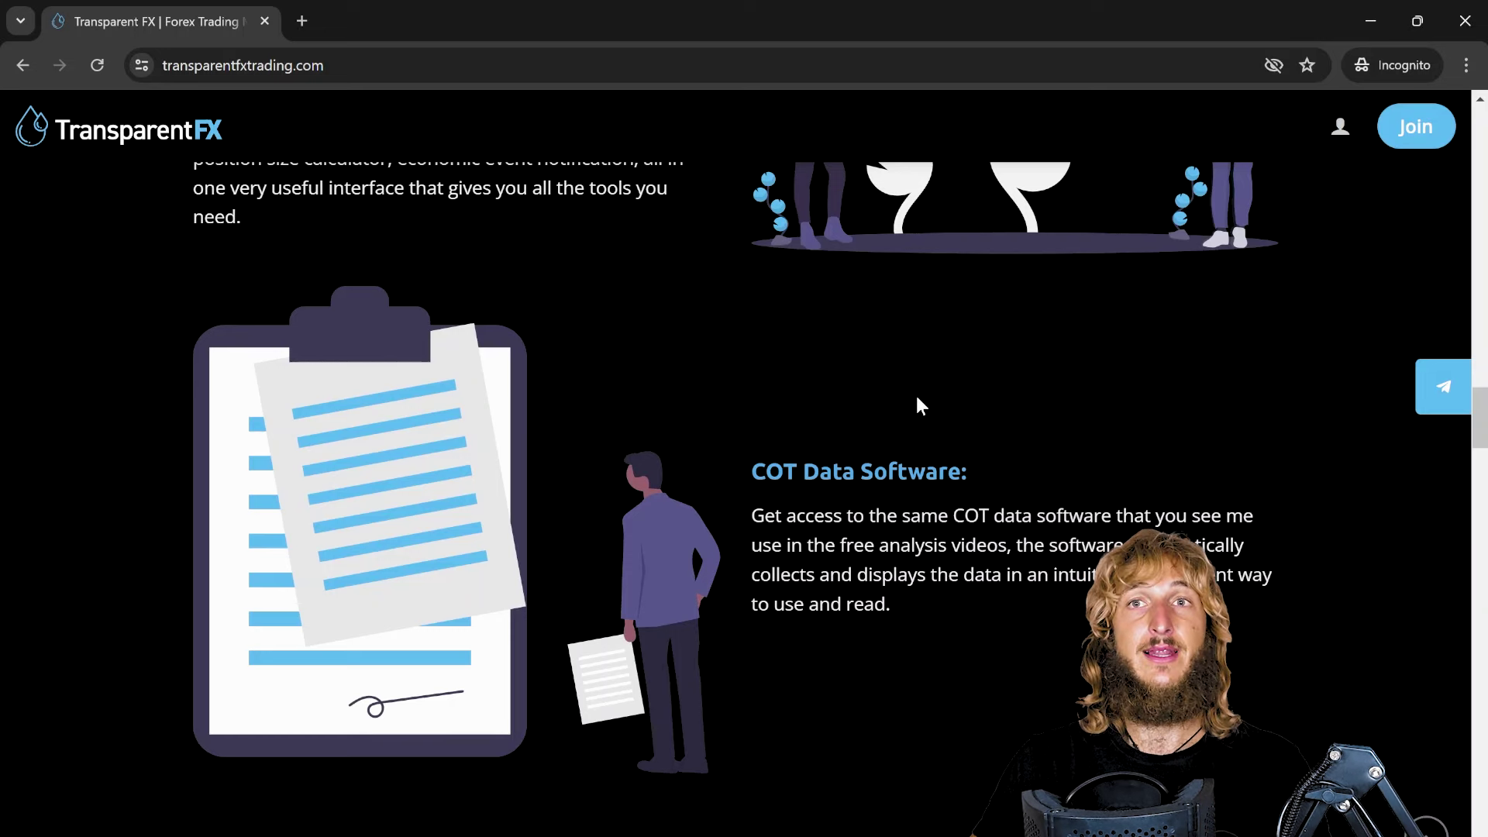
scroll(919, 402, "down", 8)
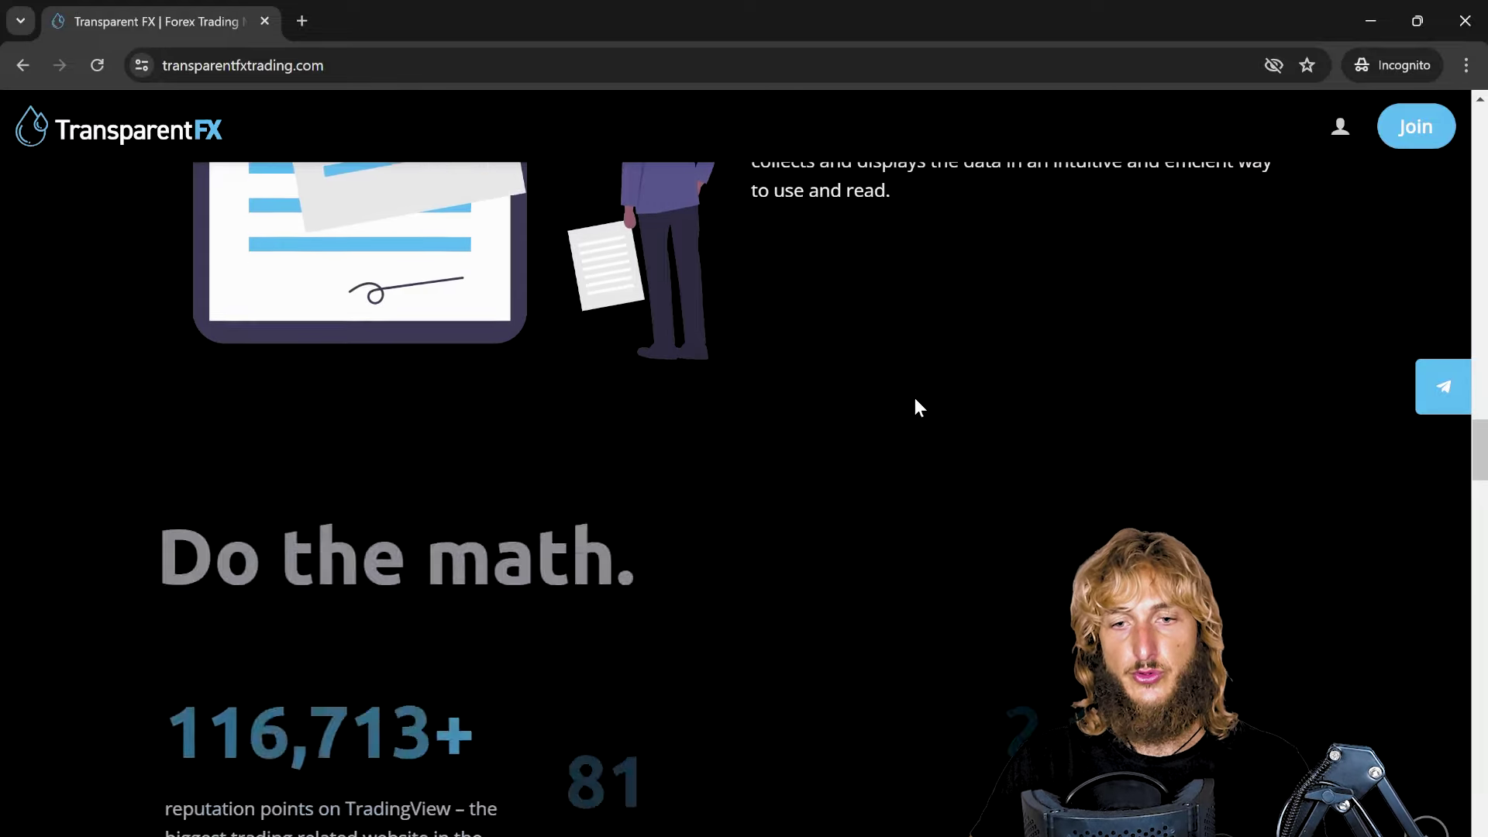
scroll(916, 399, "down", 12)
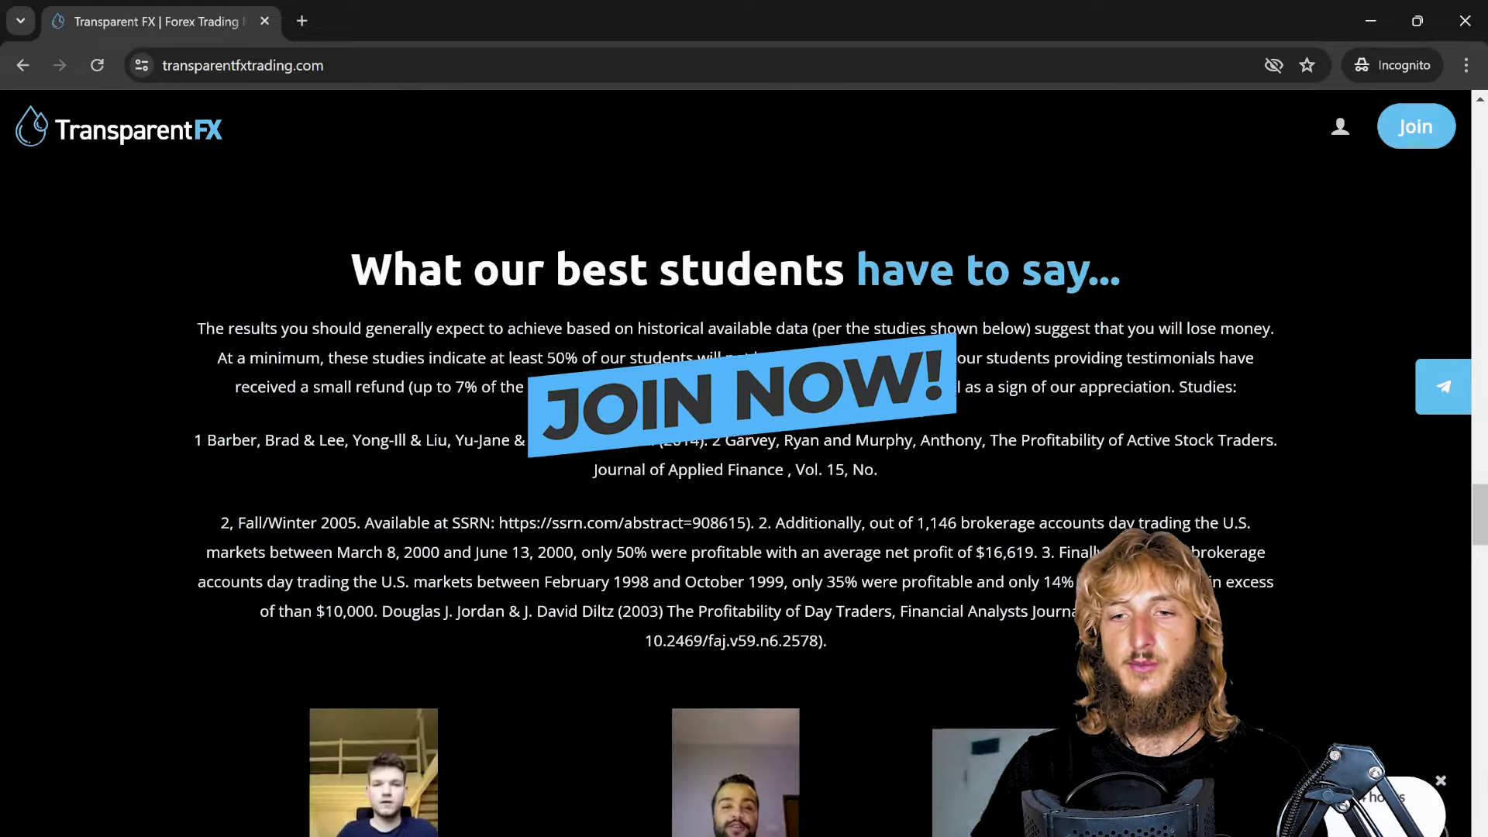
scroll(760, 455, "down", 3)
scroll(885, 544, "up", 15)
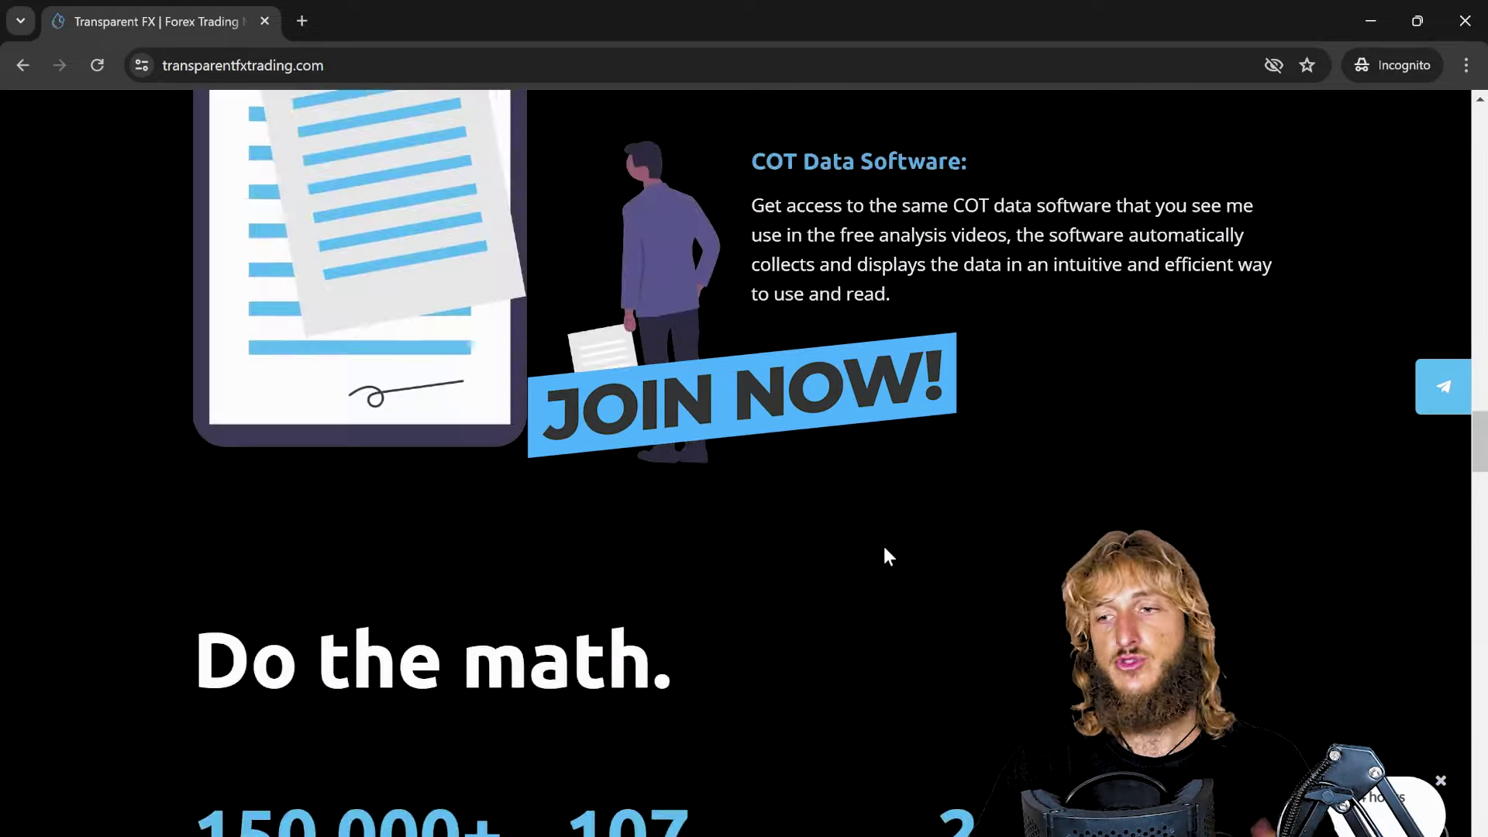
scroll(884, 551, "up", 15)
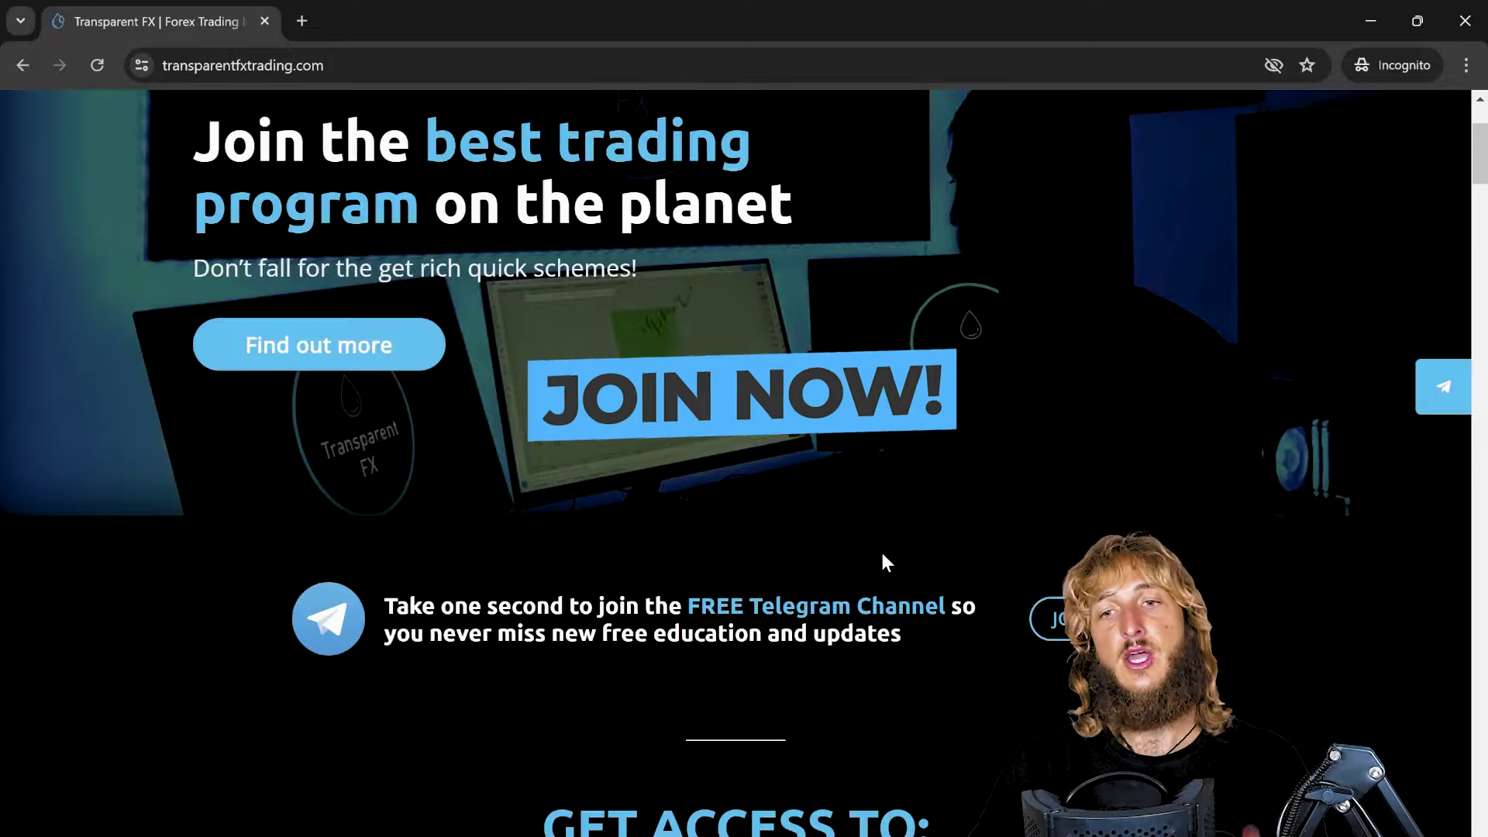